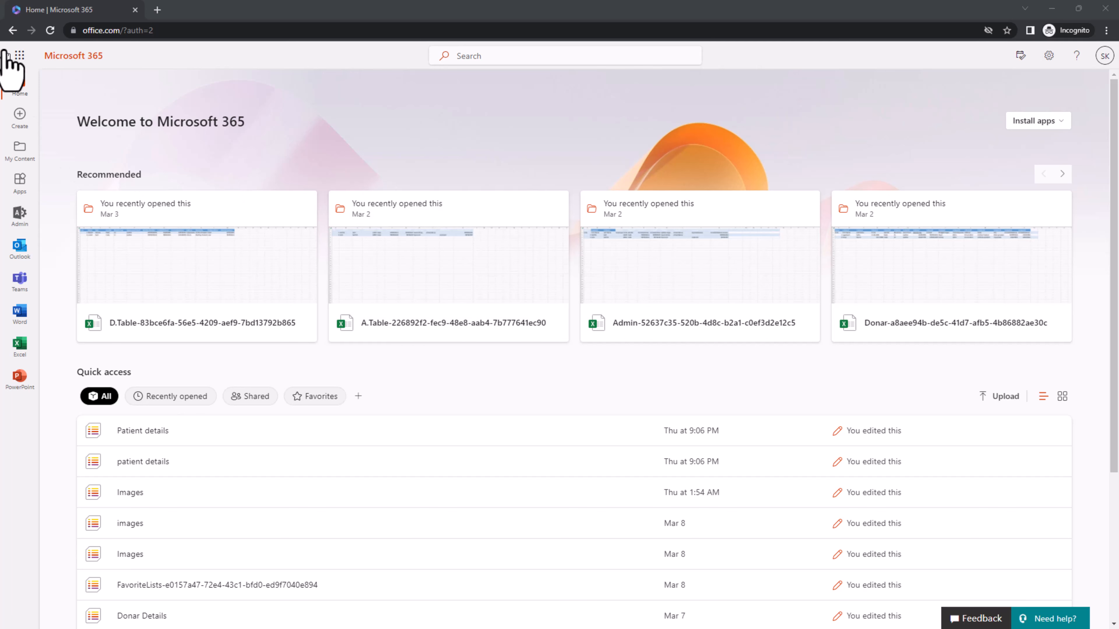
# - Open Power Apps from the Microsoft 365 home page
pyautogui.click(21, 56)
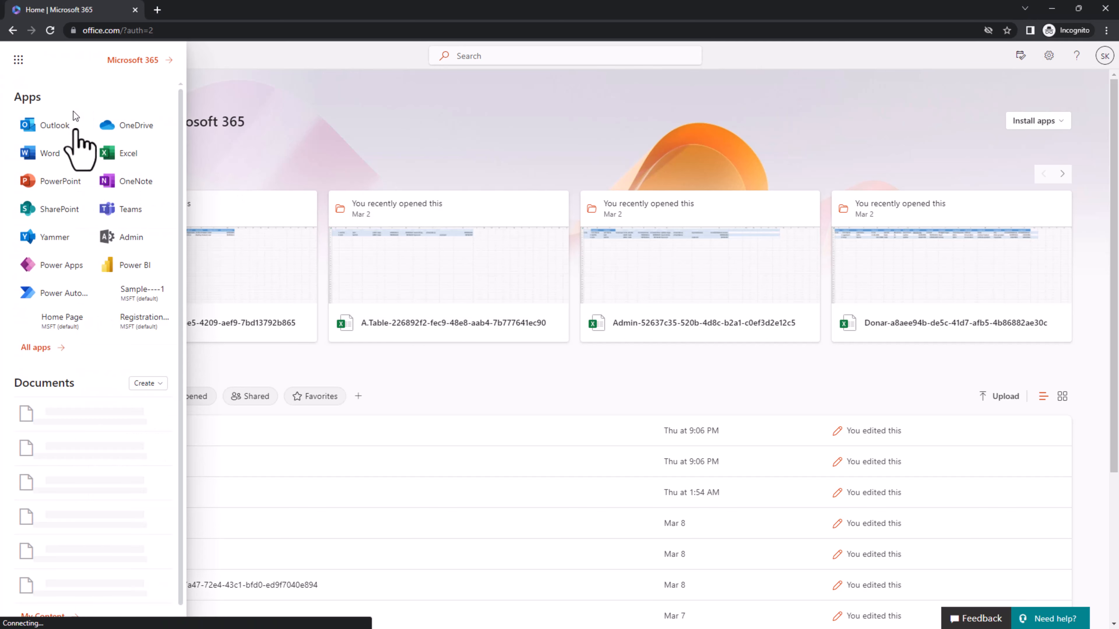
pyautogui.click(48, 272)
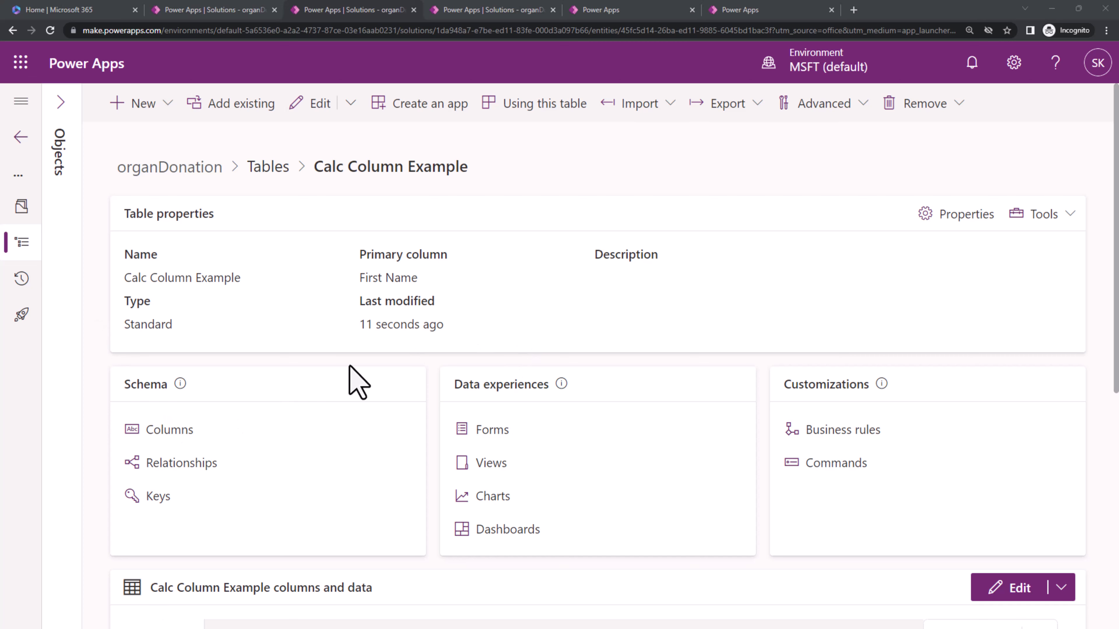
# - Show only the First Name column in the Calc Column Example table's data view
pyautogui.scroll(-3, 358, 381)
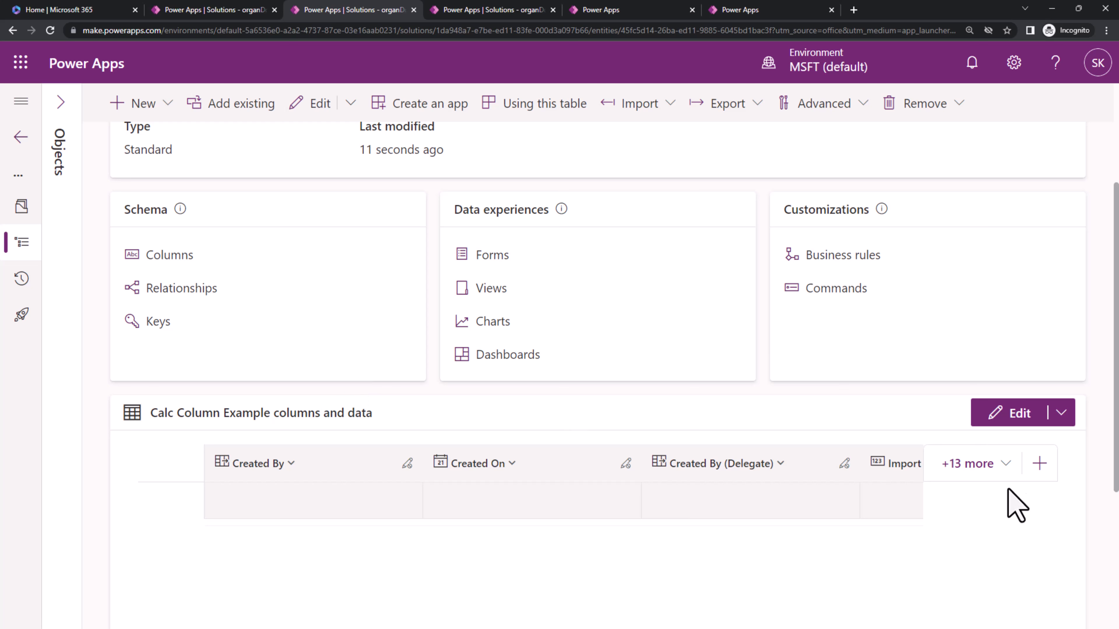
pyautogui.click(972, 466)
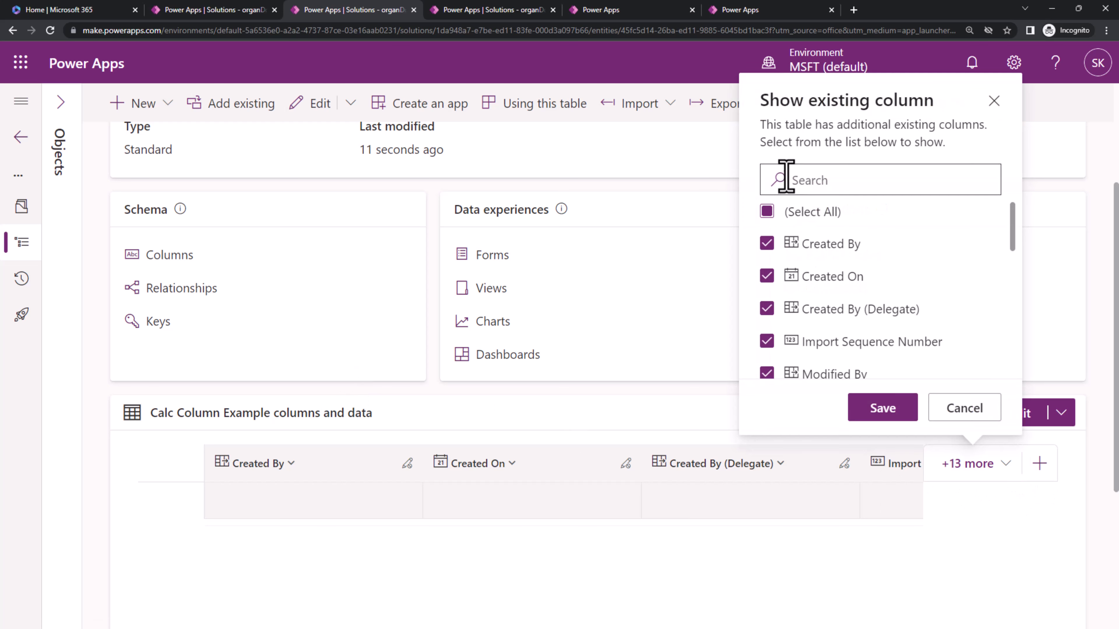
pyautogui.click(767, 211)
pyautogui.scroll(-4, 793, 320)
pyautogui.click(766, 296)
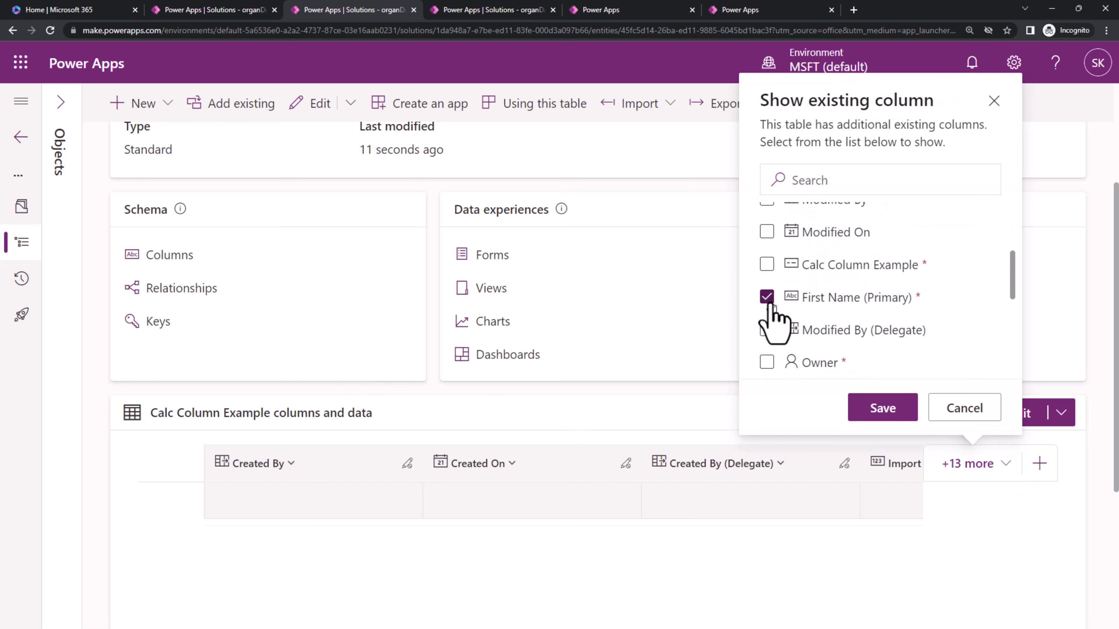
pyautogui.click(885, 410)
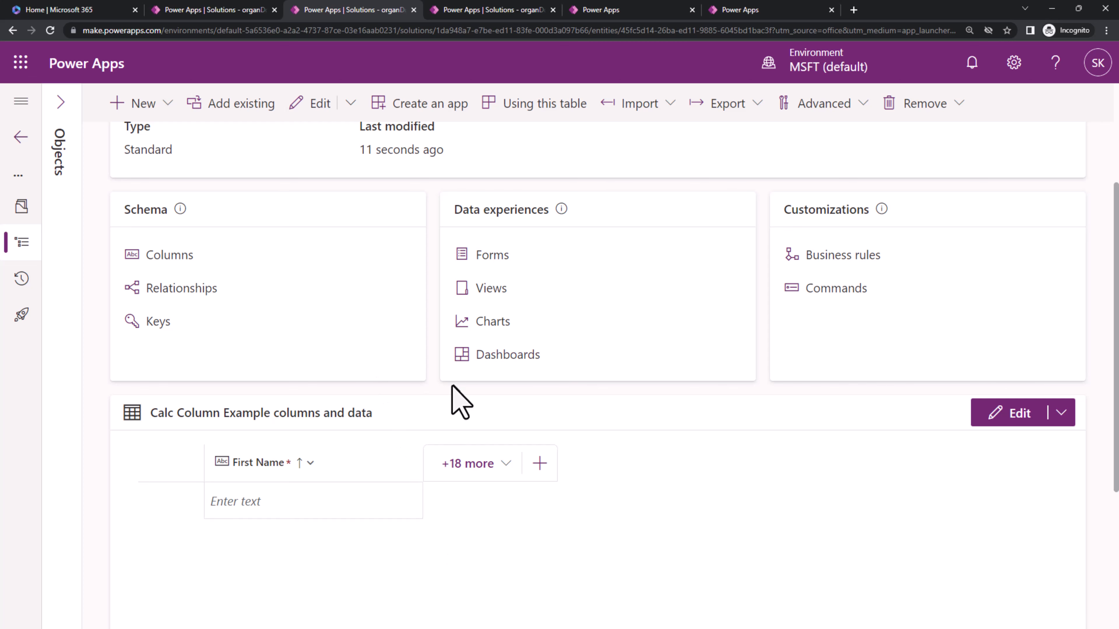
# - Open the Calc Column Example table's column list and filter it by "og_"
pyautogui.scroll(1, 457, 400)
pyautogui.click(171, 314)
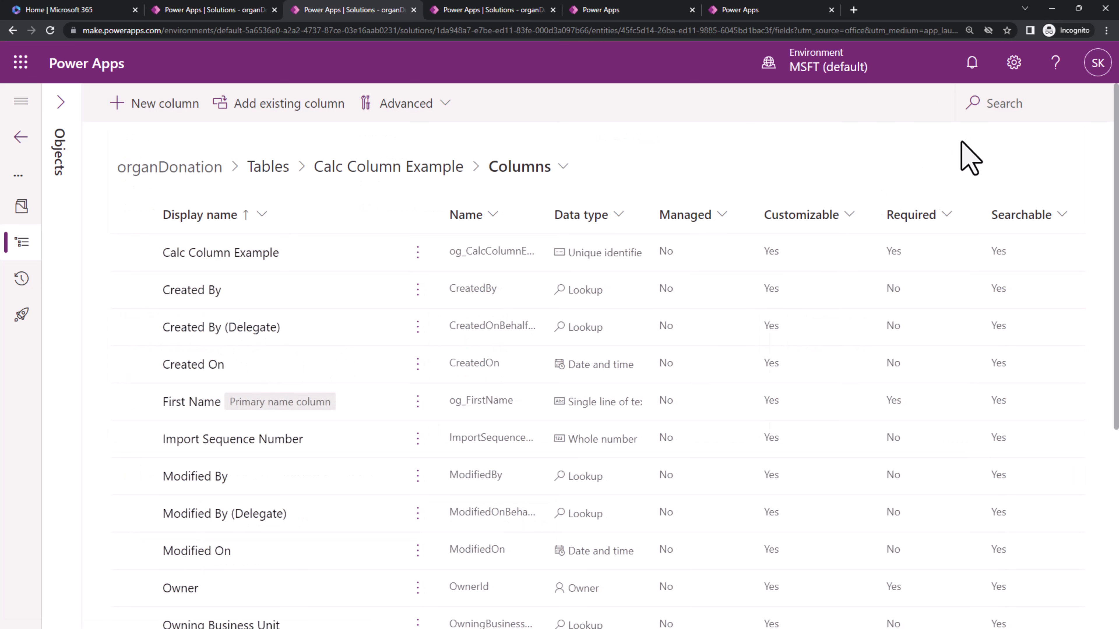
pyautogui.click(999, 104)
pyautogui.write('og_')
# - Start a new column for the table with the display name Full Name
pyautogui.click(155, 104)
pyautogui.click(617, 179)
pyautogui.write('Full Name')
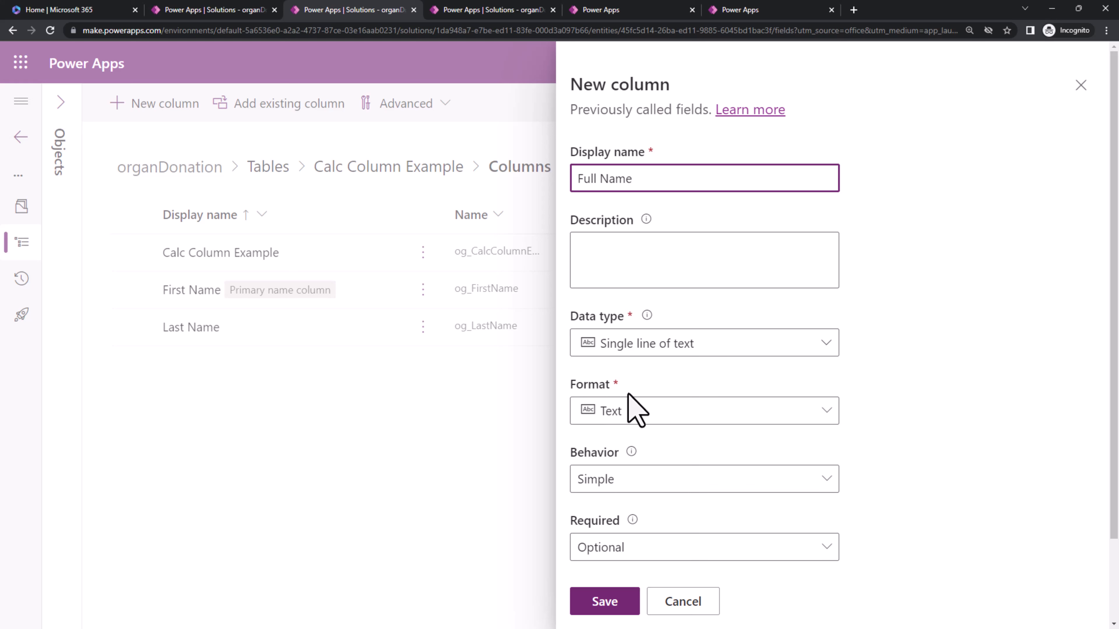
# - Set the Full Name column's behavior to Calculated and save it to edit its calculation
pyautogui.click(635, 481)
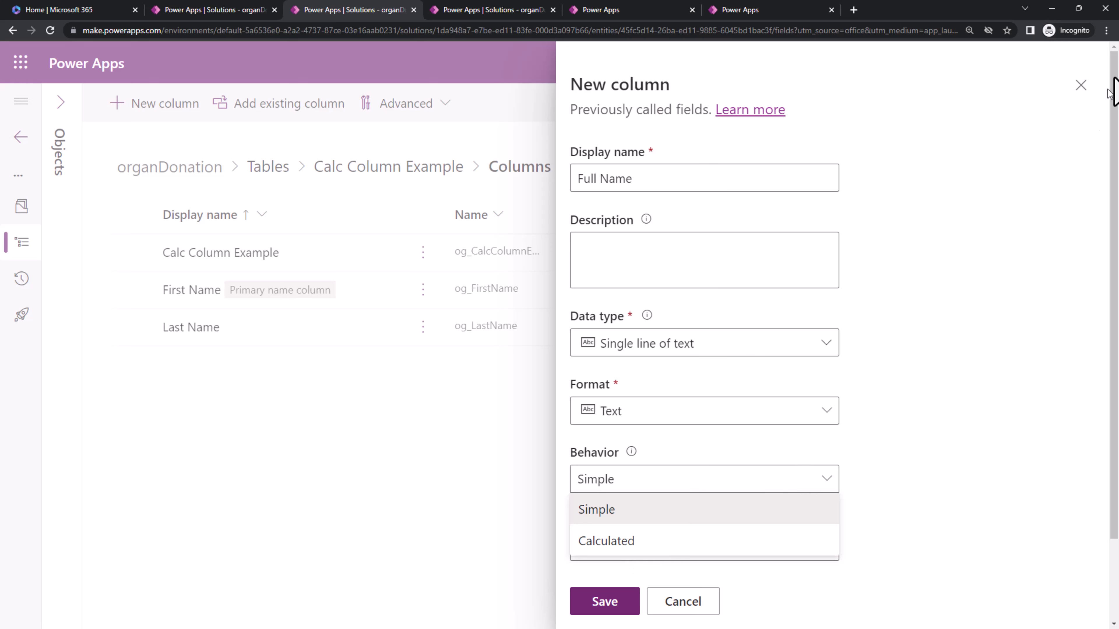
pyautogui.click(1108, 31)
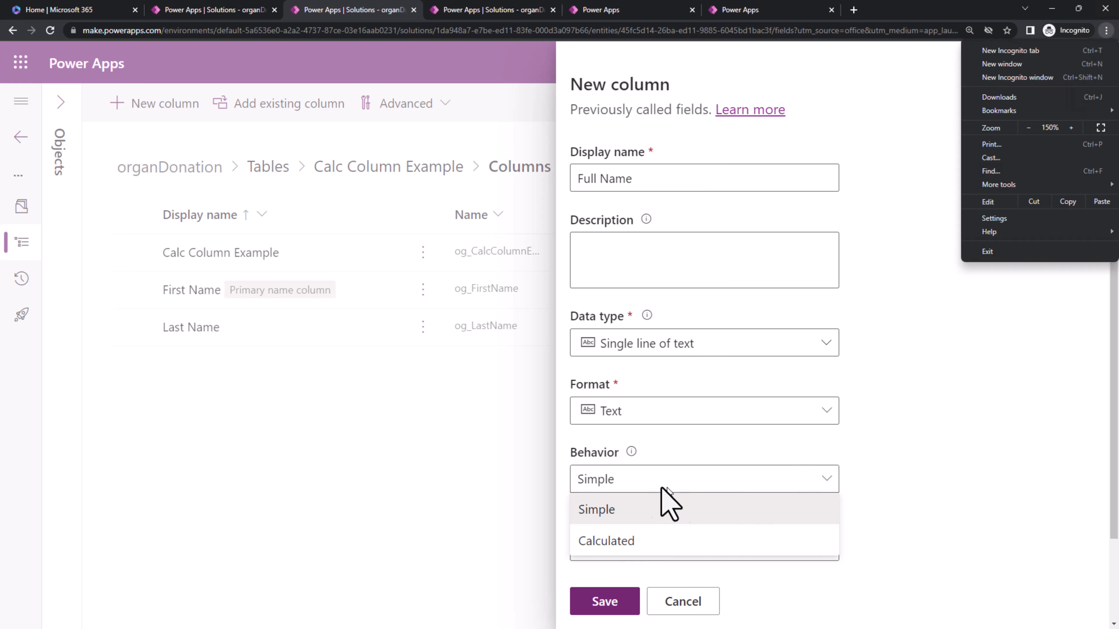
pyautogui.click(924, 554)
pyautogui.click(925, 555)
pyautogui.click(612, 489)
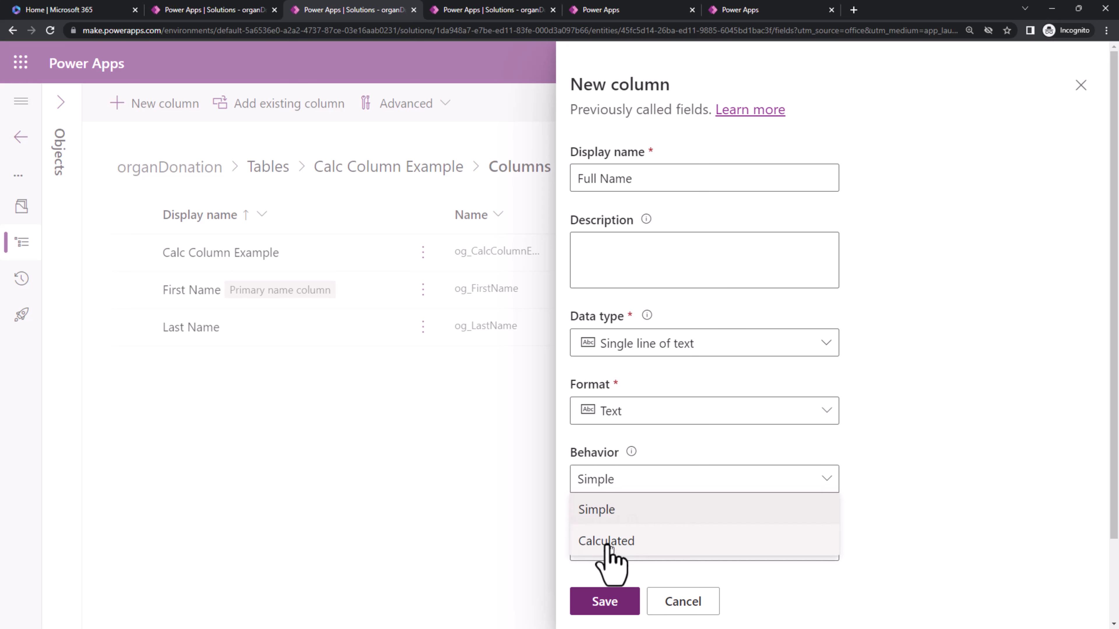
pyautogui.click(607, 543)
pyautogui.scroll(-4, 824, 415)
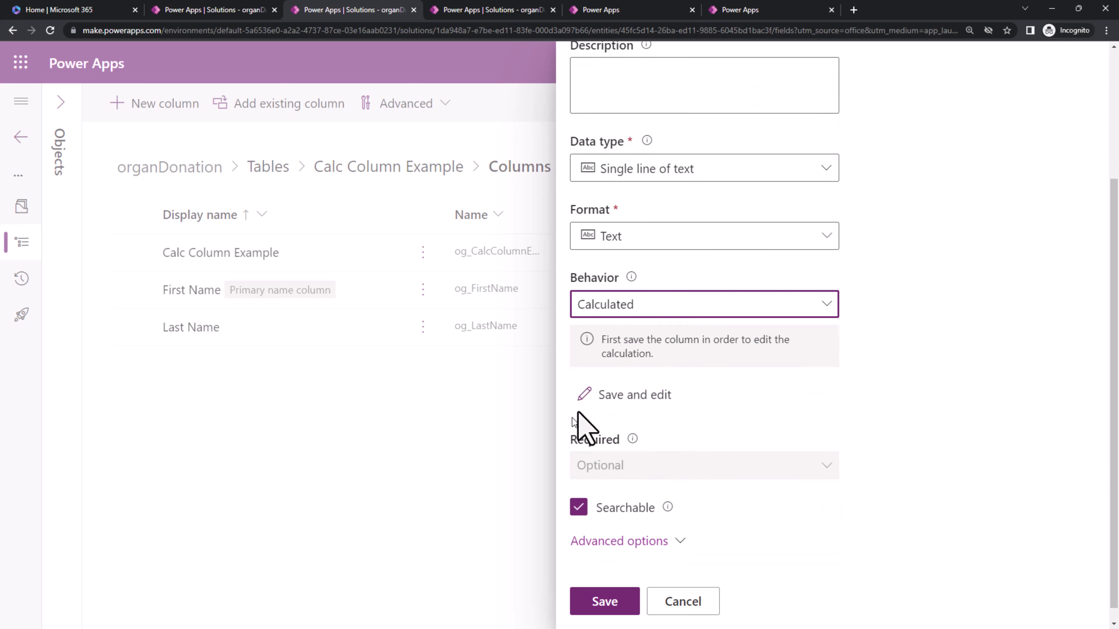
pyautogui.click(665, 395)
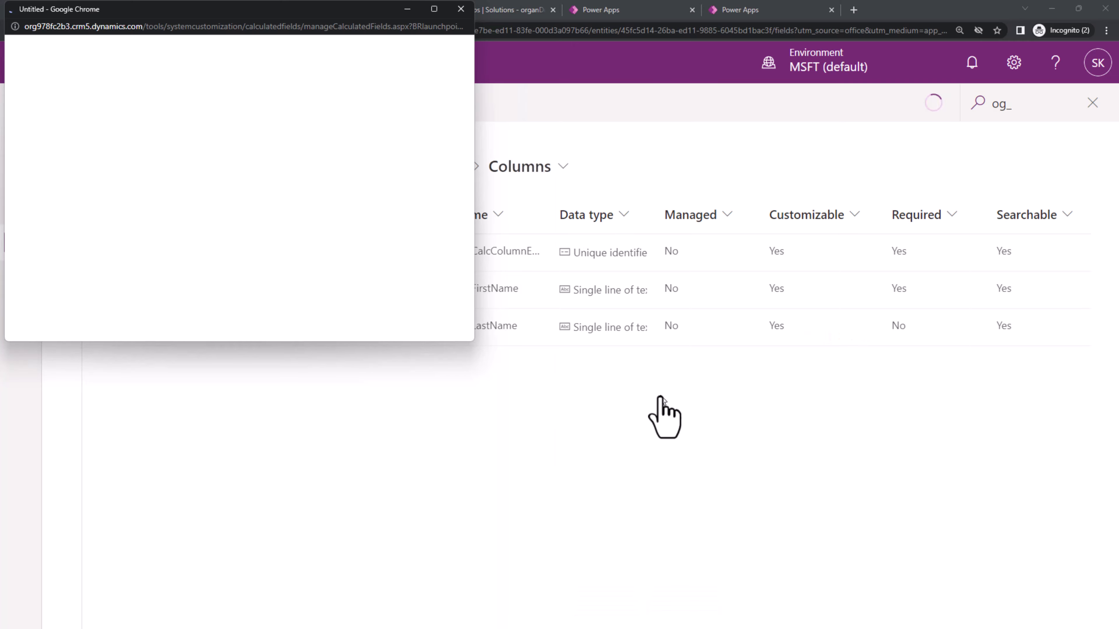
# - Start a condition for the Full Name calculated field and open its entity choices
pyautogui.moveTo(200, 13); pyautogui.dragTo(531, 99)
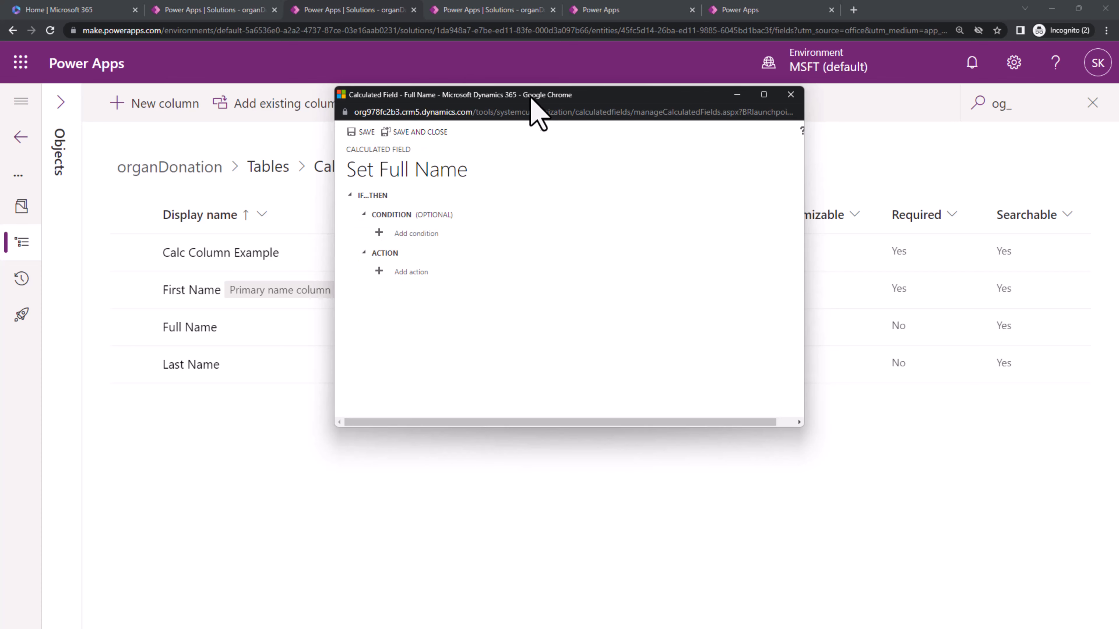
pyautogui.click(384, 234)
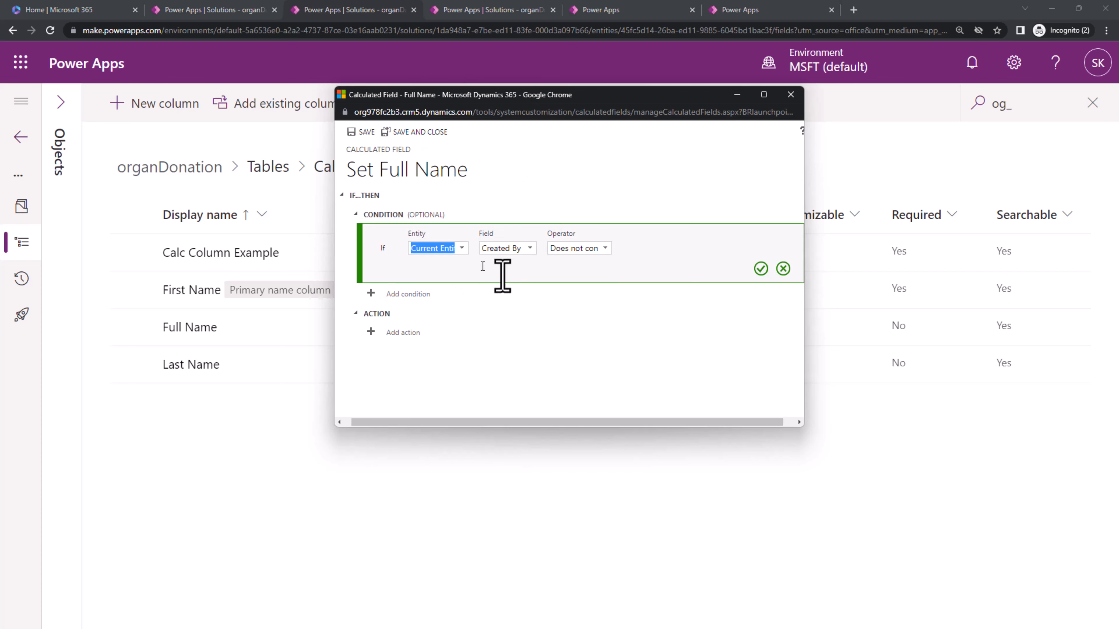
pyautogui.click(462, 247)
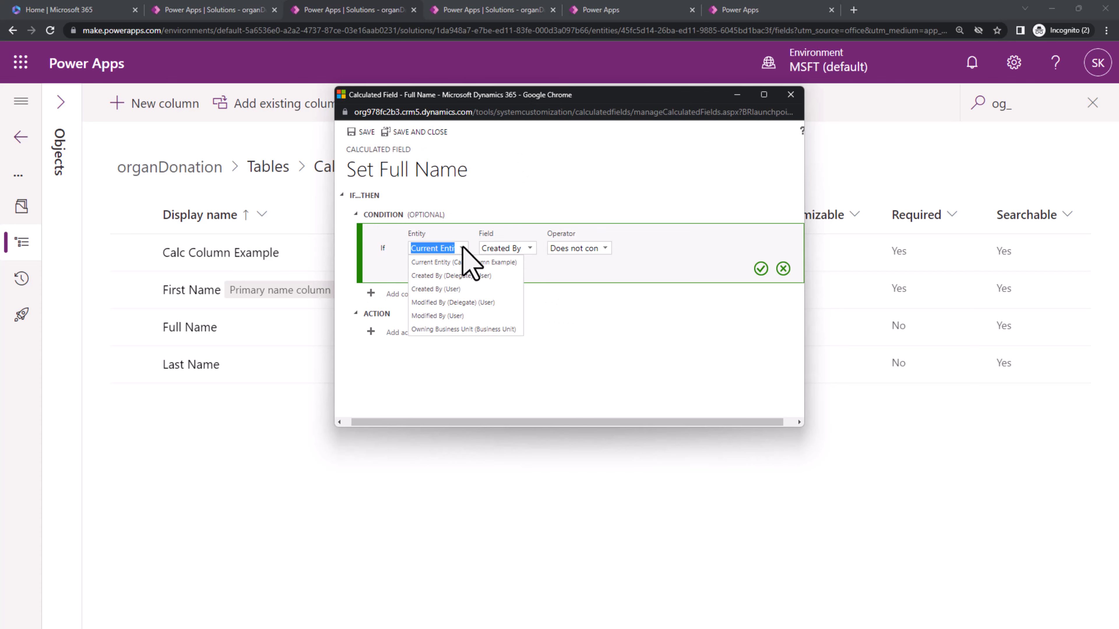
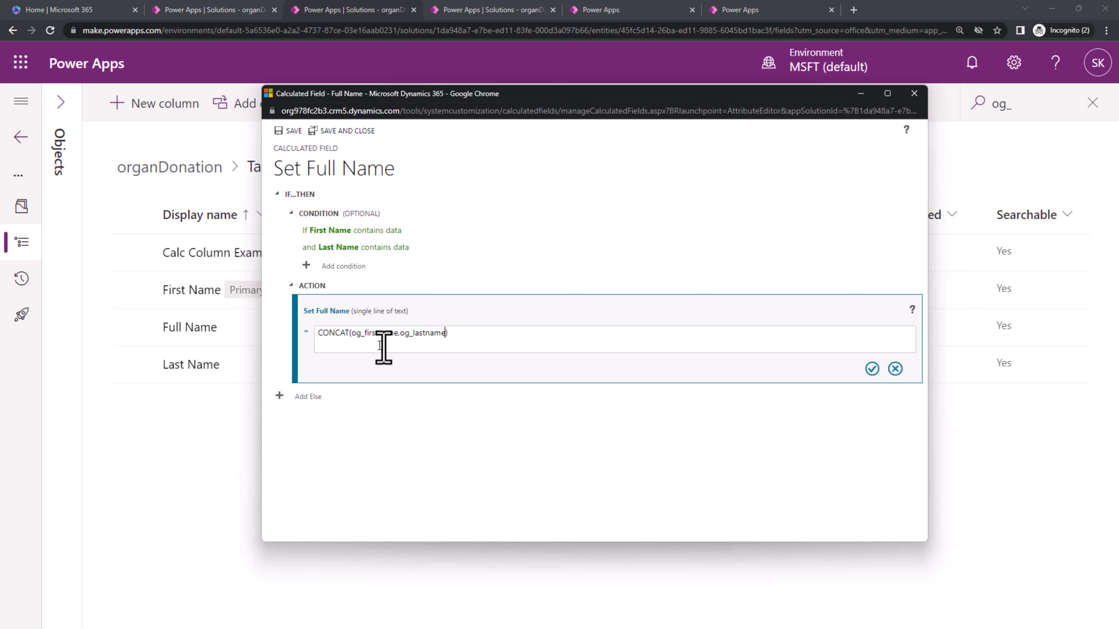
# - Insert a " " separator between og_firstname and og_lastname in the CONCAT action, then save and close the calculated field
pyautogui.click(398, 333)
pyautogui.press('Delete')
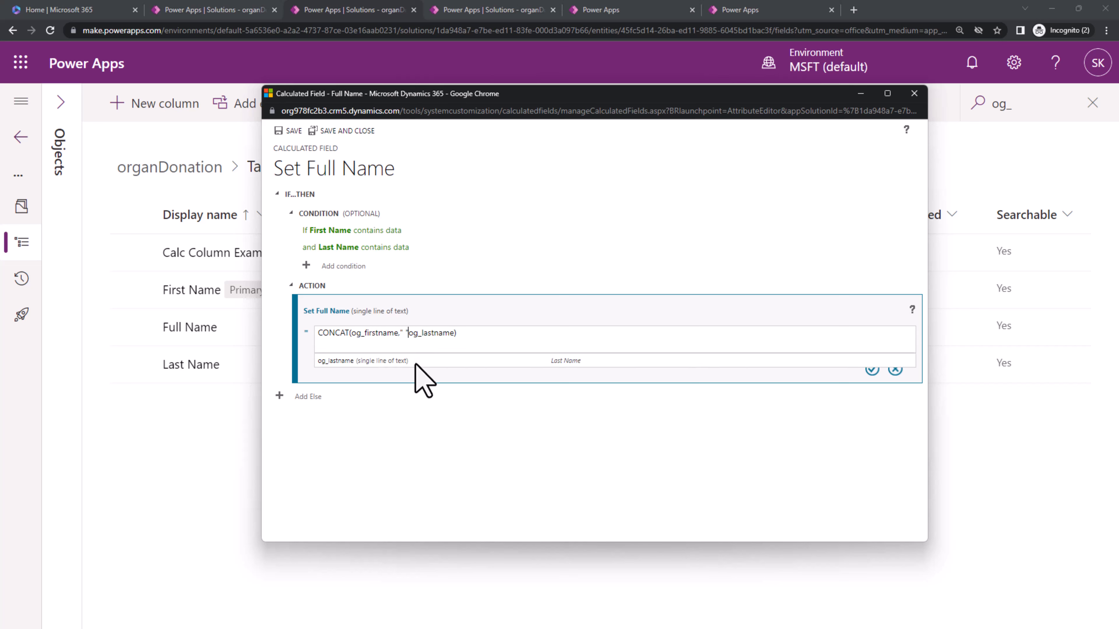
pyautogui.write(', " ",')
pyautogui.click(872, 370)
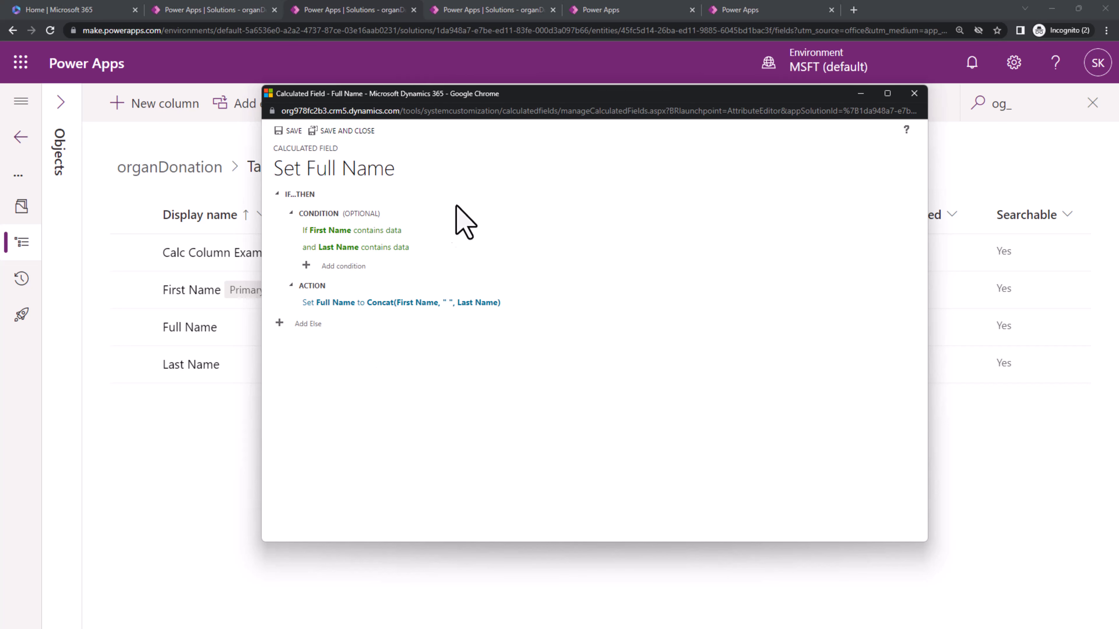
pyautogui.click(348, 130)
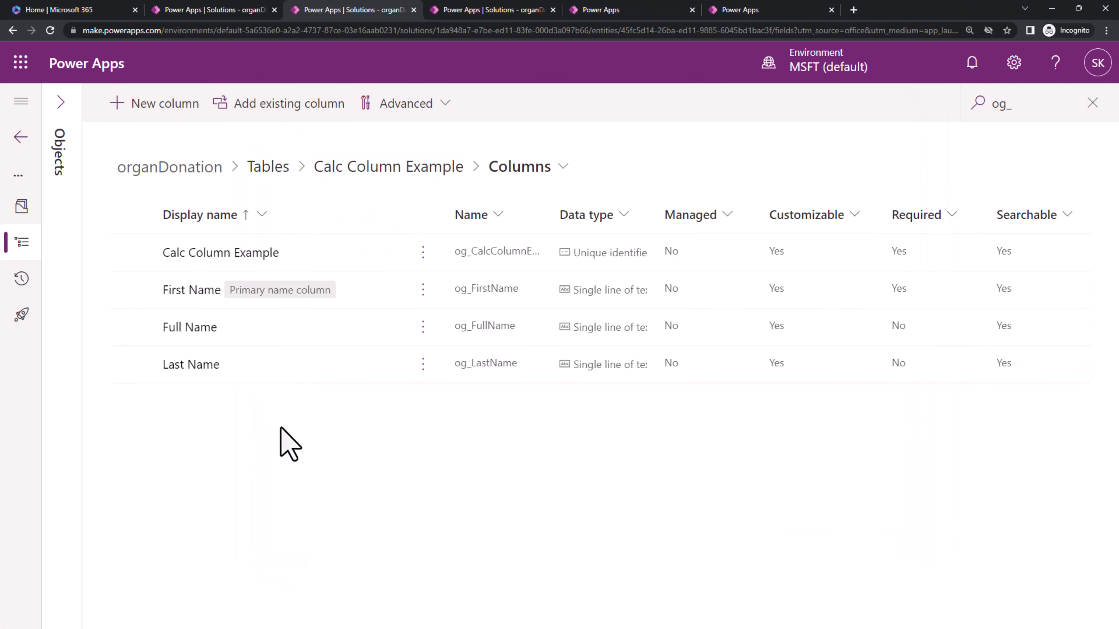
# - Return to the Calc Column Example table's overview and bring up its columns and data section
pyautogui.click(378, 170)
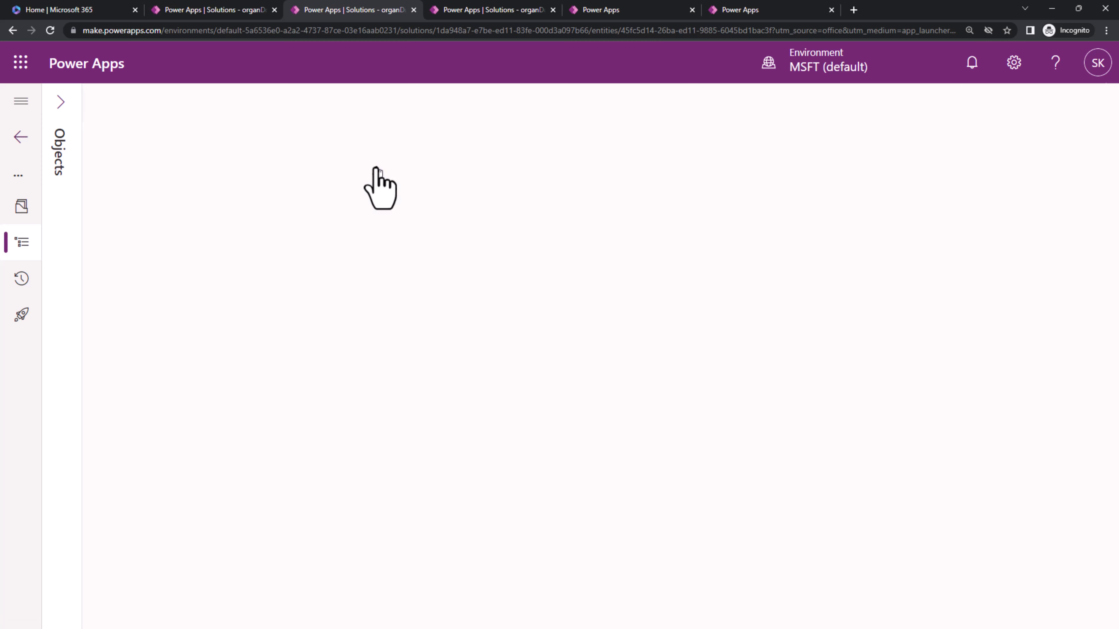
pyautogui.scroll(-5, 408, 481)
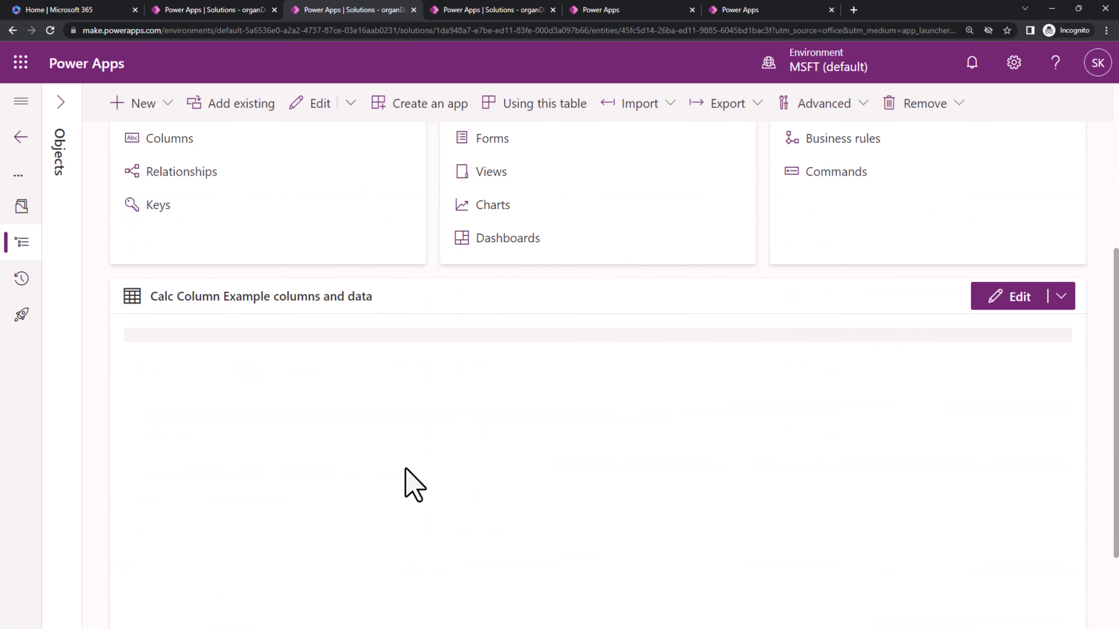
pyautogui.scroll(3, 407, 482)
pyautogui.scroll(1, 673, 441)
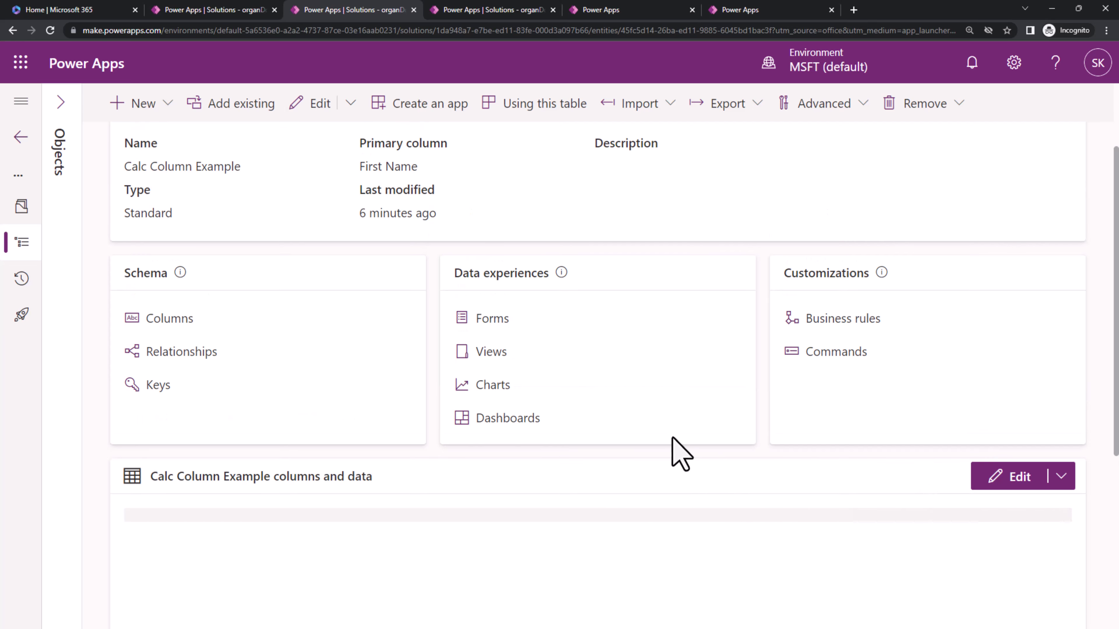
pyautogui.scroll(-4, 672, 439)
pyautogui.scroll(1, 674, 452)
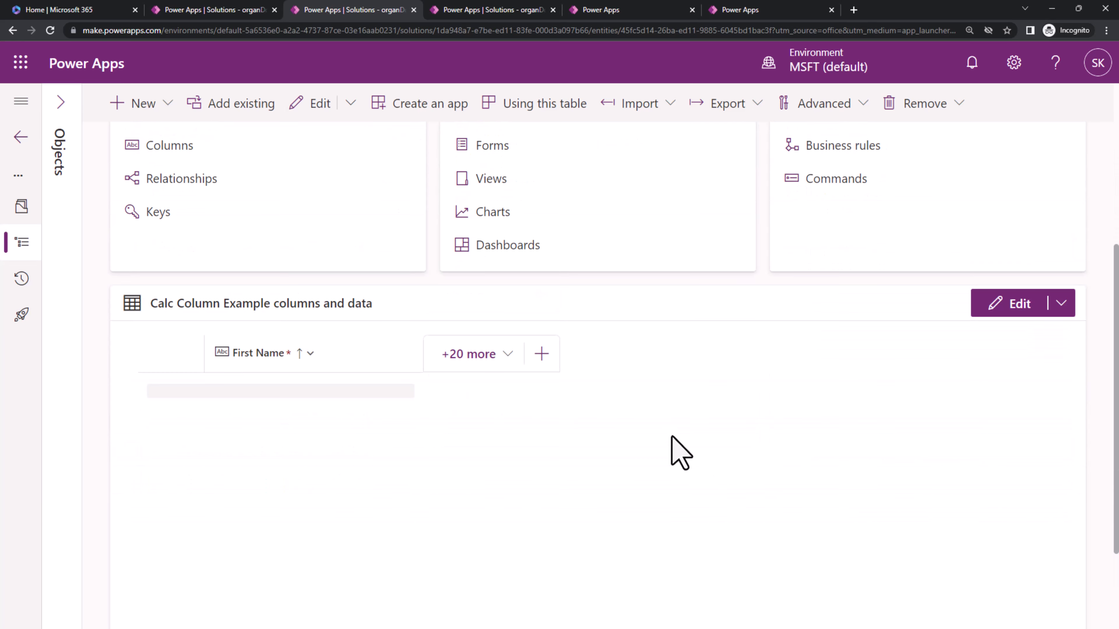
# - Add the existing Last Name and Full Name columns to the table's data view and save the selection
pyautogui.click(538, 358)
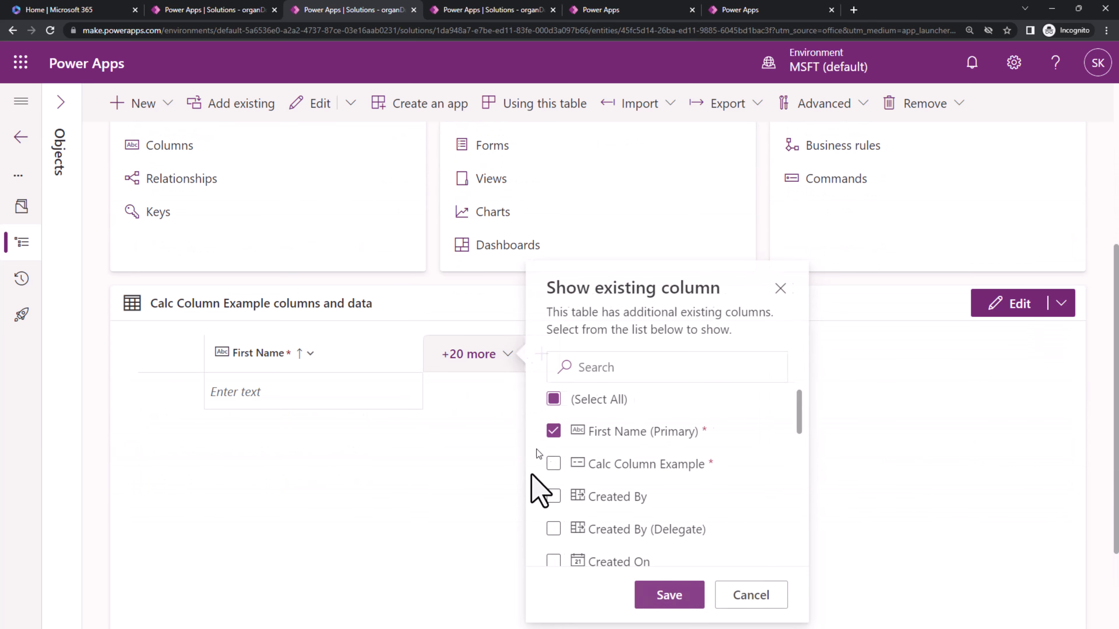
pyautogui.click(563, 528)
pyautogui.scroll(-2, 565, 526)
pyautogui.click(563, 543)
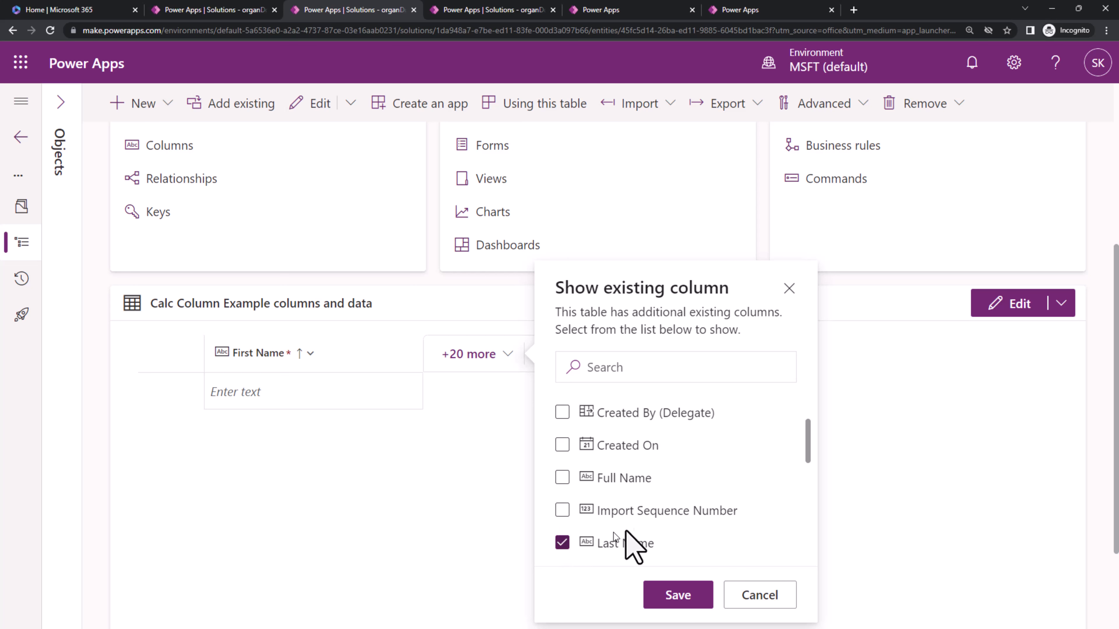
pyautogui.scroll(-3, 638, 540)
pyautogui.scroll(5, 629, 520)
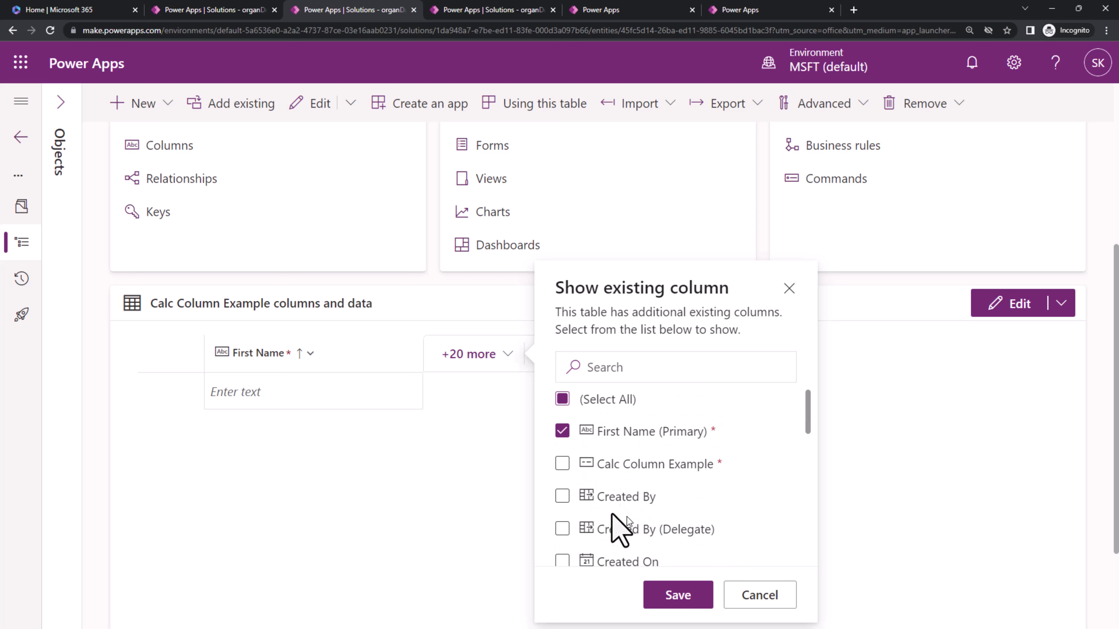
pyautogui.scroll(-2, 581, 496)
pyautogui.scroll(-4, 581, 507)
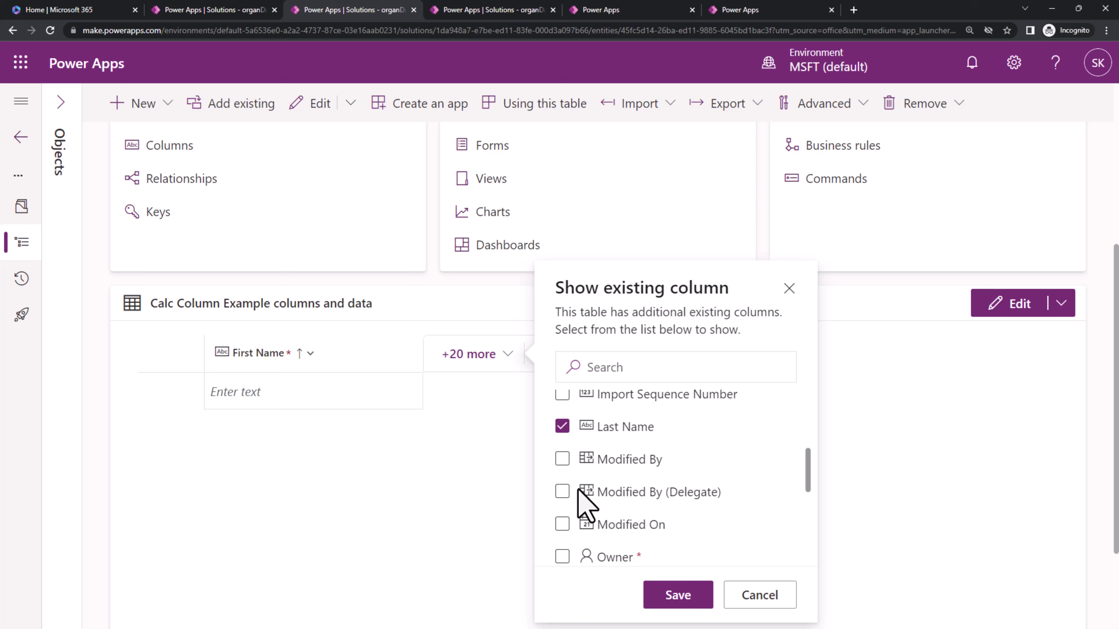
pyautogui.scroll(2, 569, 430)
pyautogui.click(562, 419)
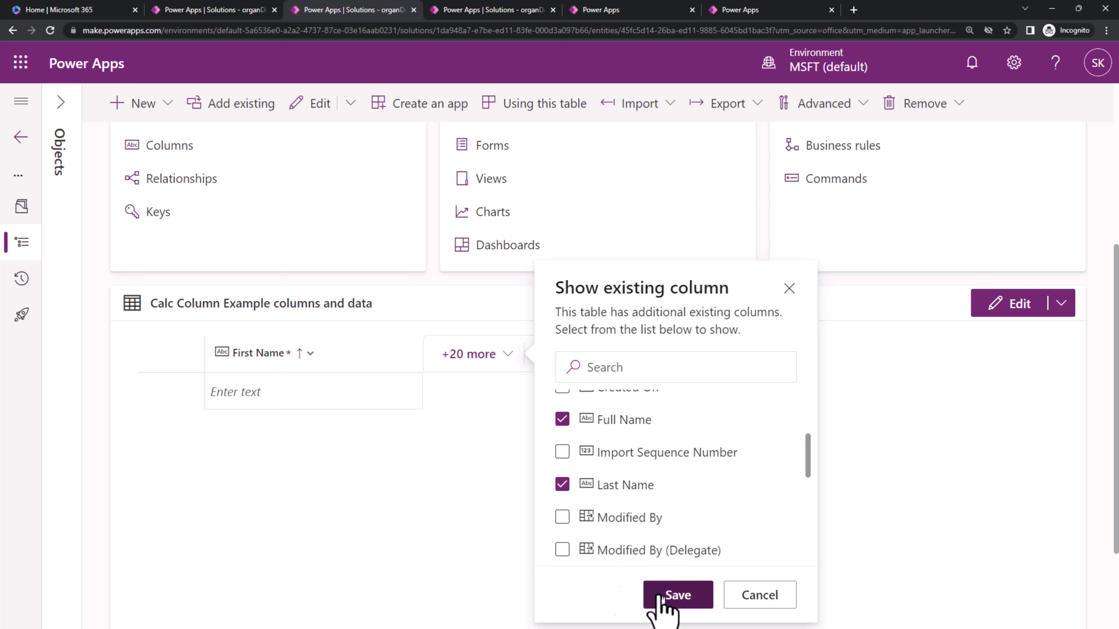
pyautogui.click(670, 595)
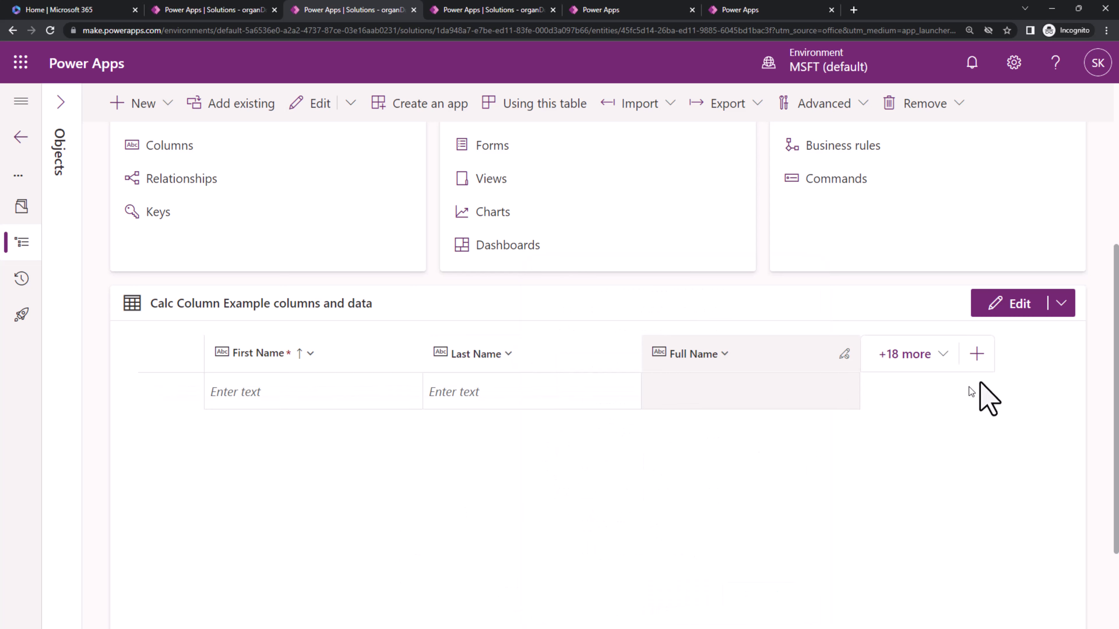
# - Open the Calc Column Example data for editing in a new tab and add a row with a person's first and last name
pyautogui.click(1062, 306)
pyautogui.click(971, 366)
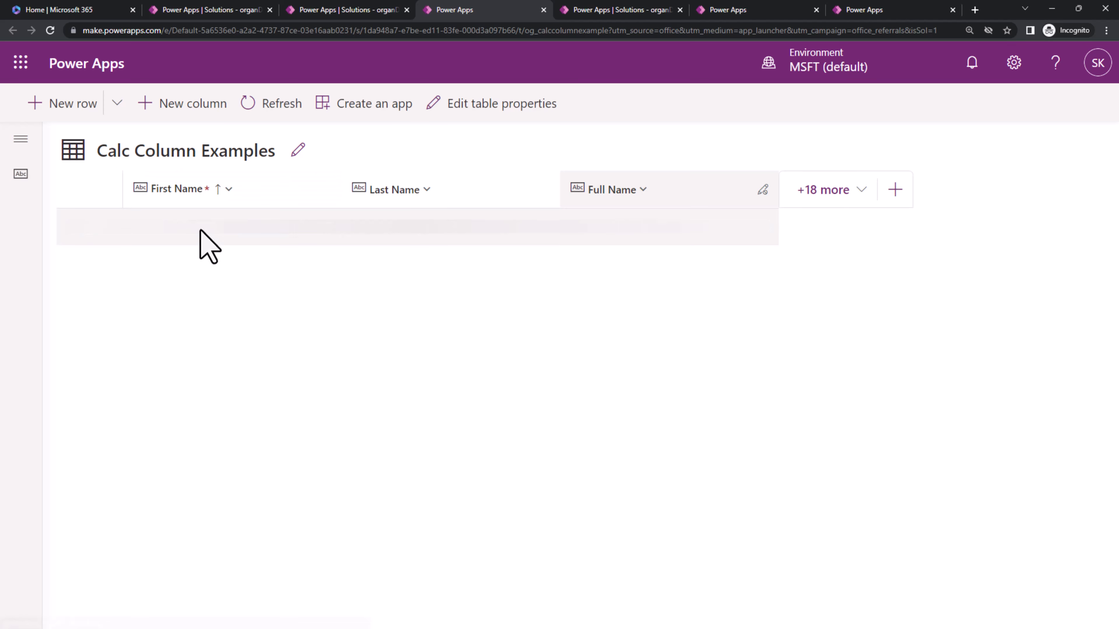
pyautogui.click(207, 236)
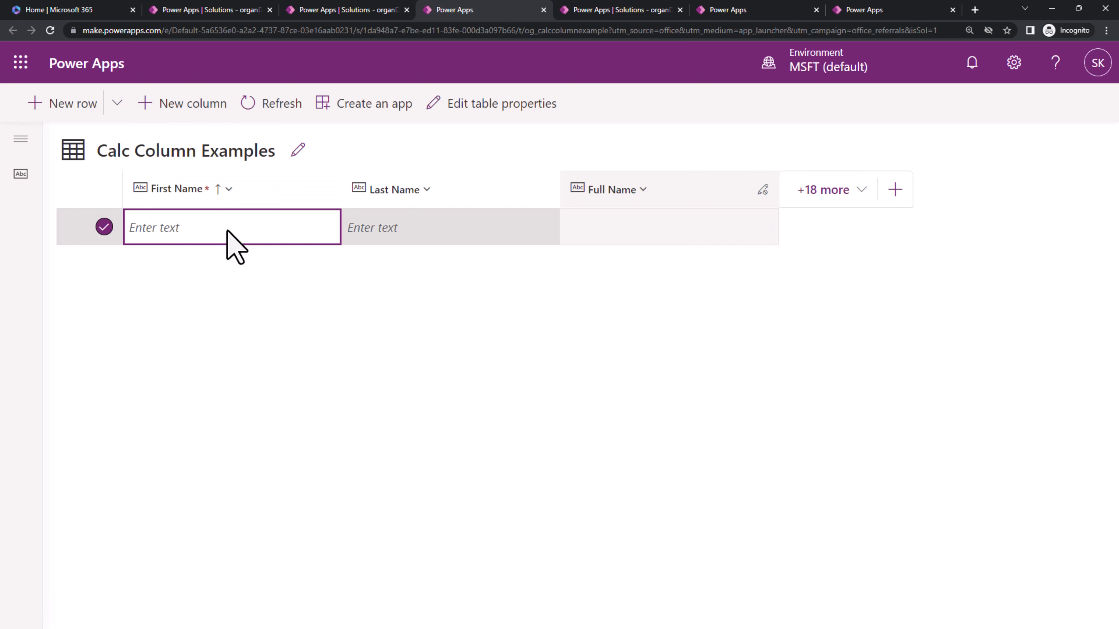
pyautogui.write('Krishna')
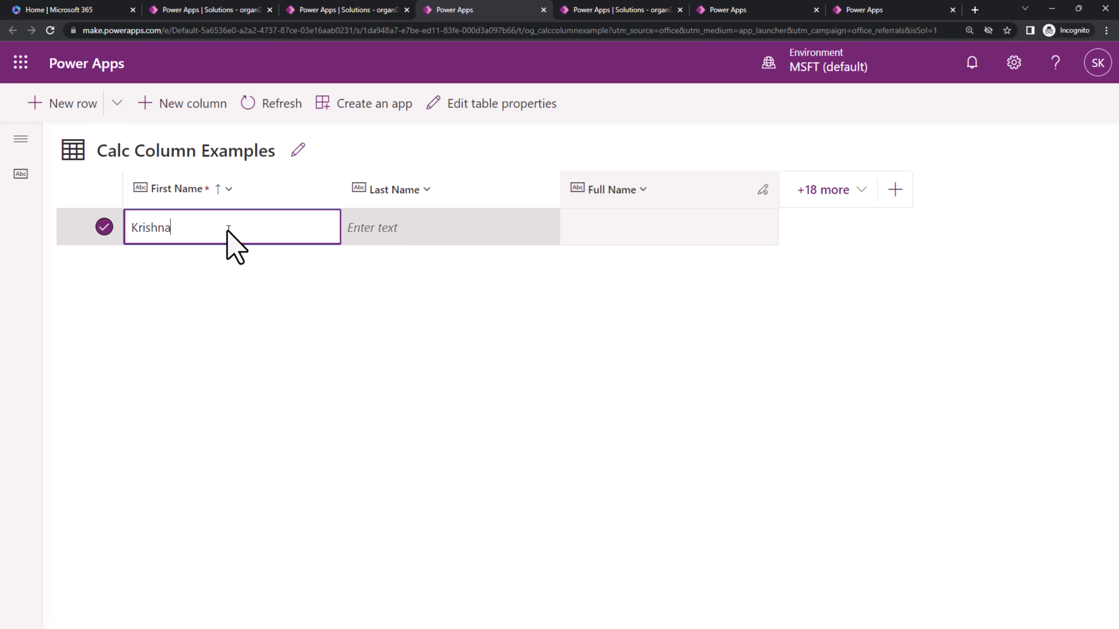
pyautogui.press('Tab')
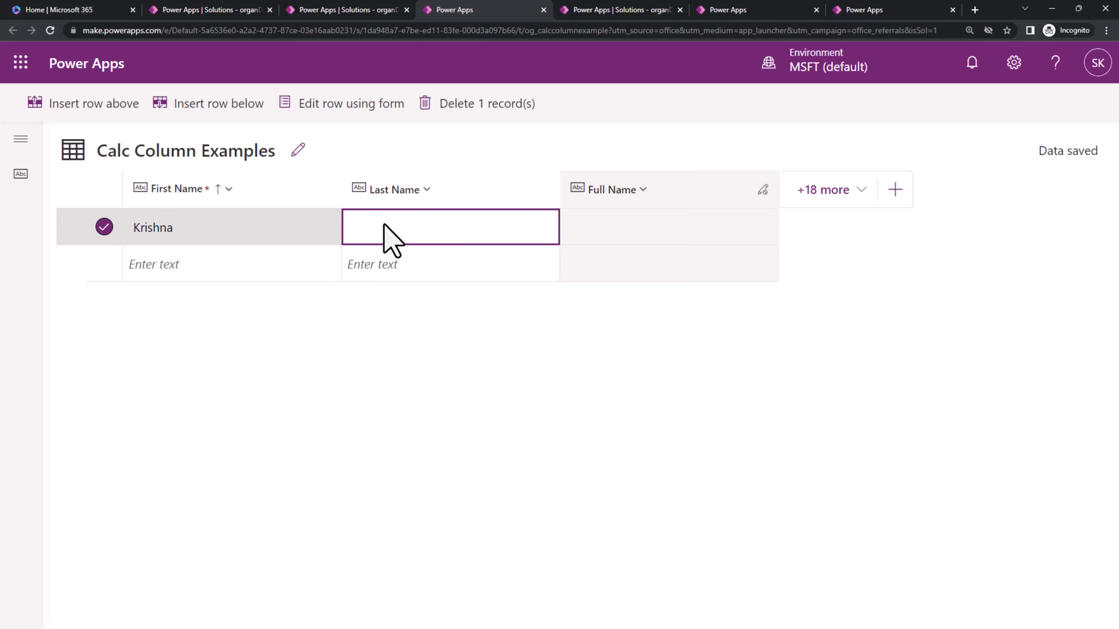
pyautogui.click(406, 228)
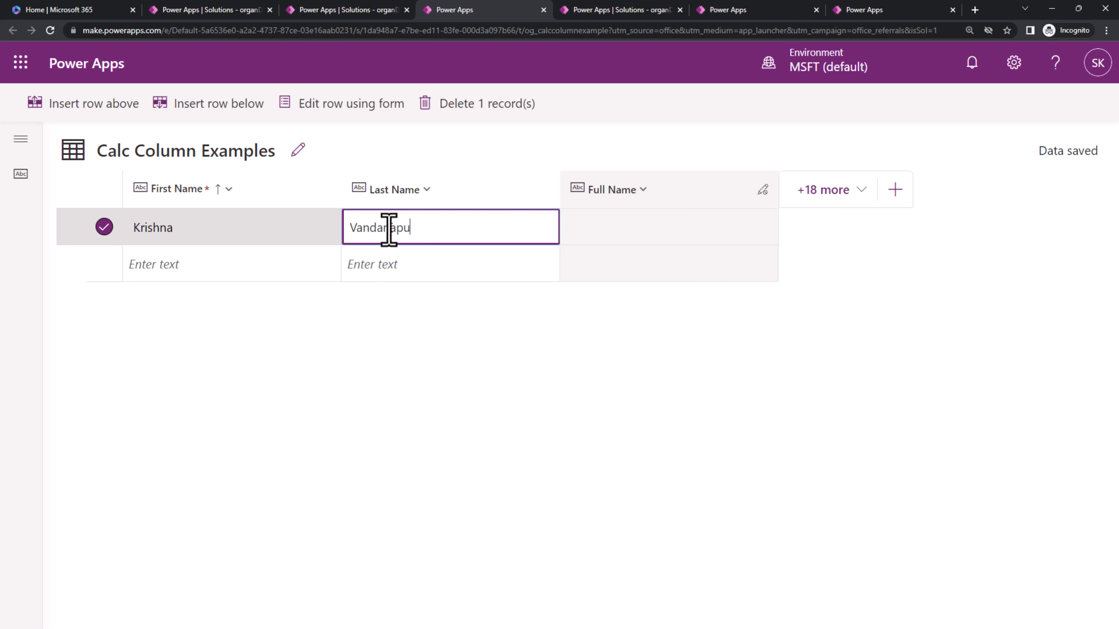
pyautogui.click(365, 393)
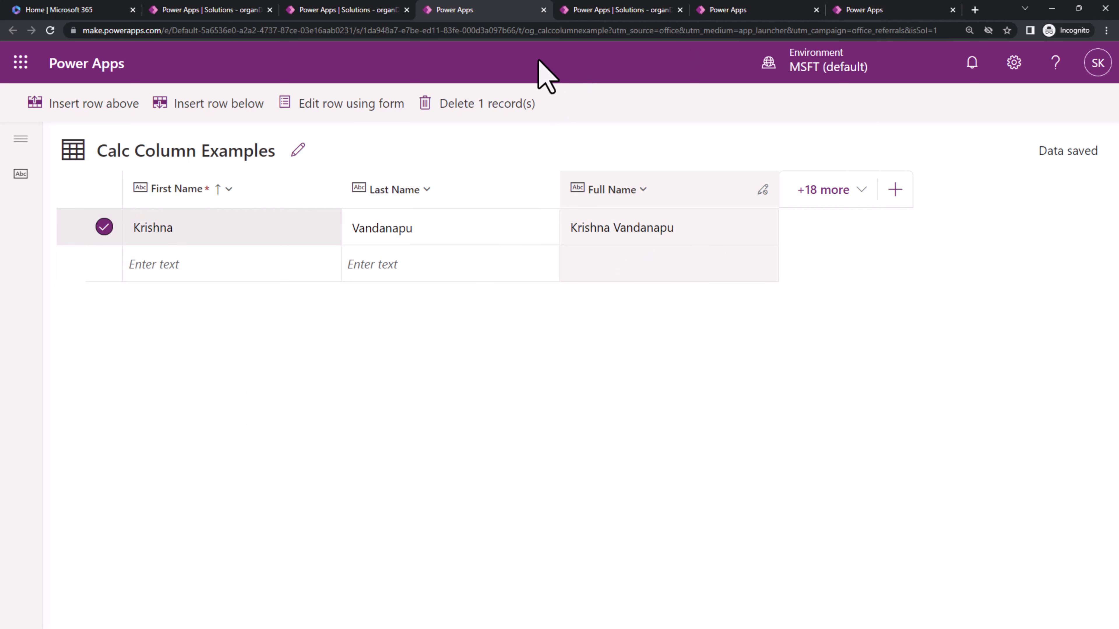
# - Close the data editing tab and reload the table overview to check the new row in its columns and data section
pyautogui.click(544, 10)
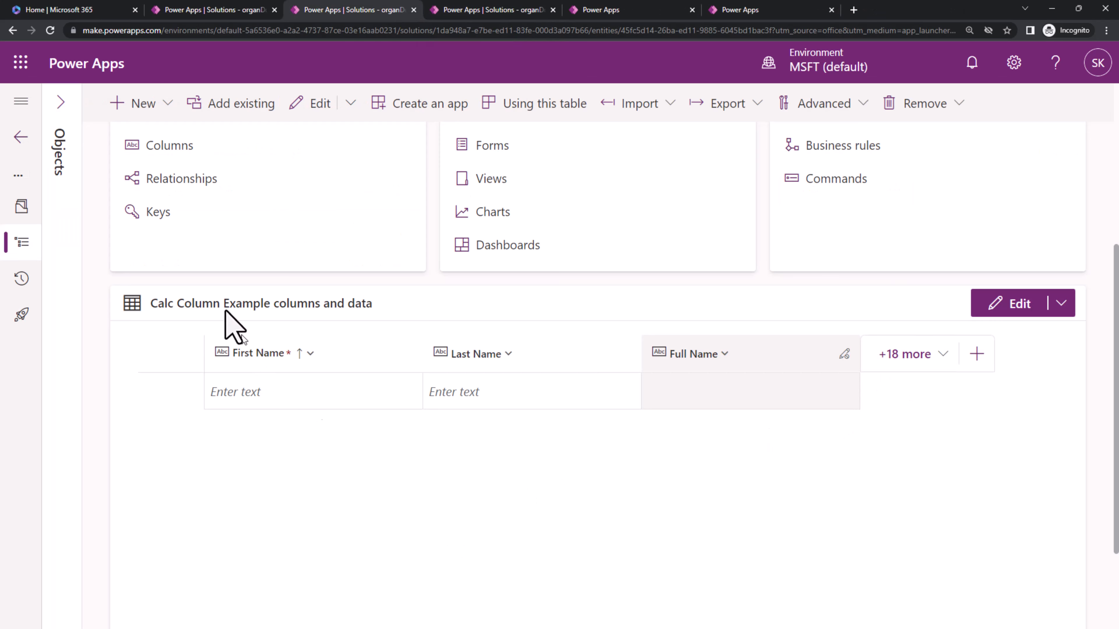
pyautogui.scroll(5, 421, 329)
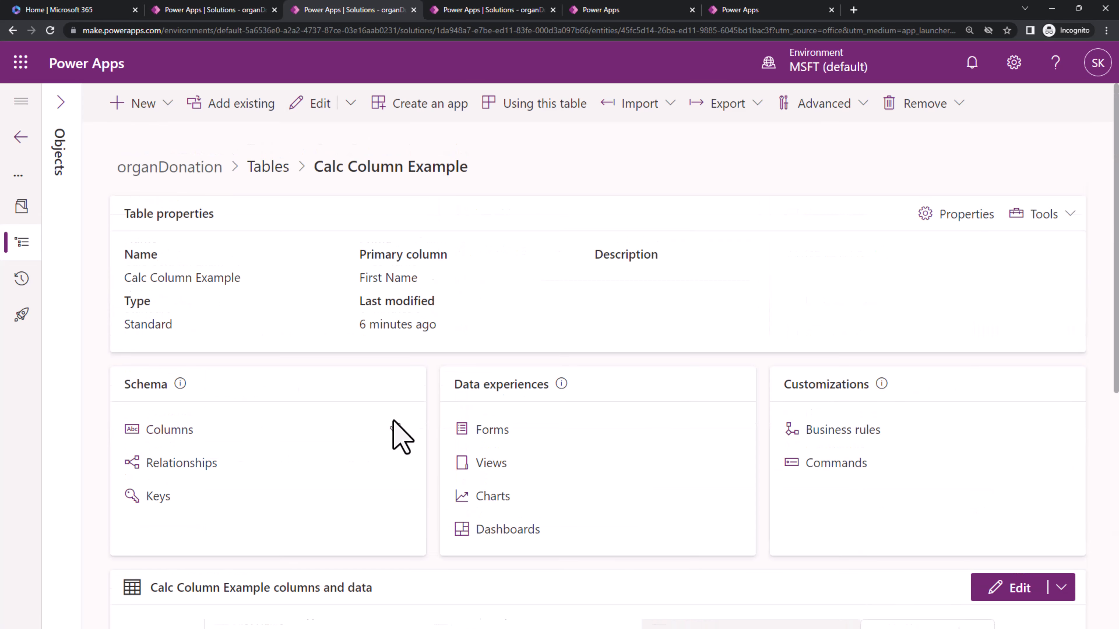
pyautogui.click(49, 30)
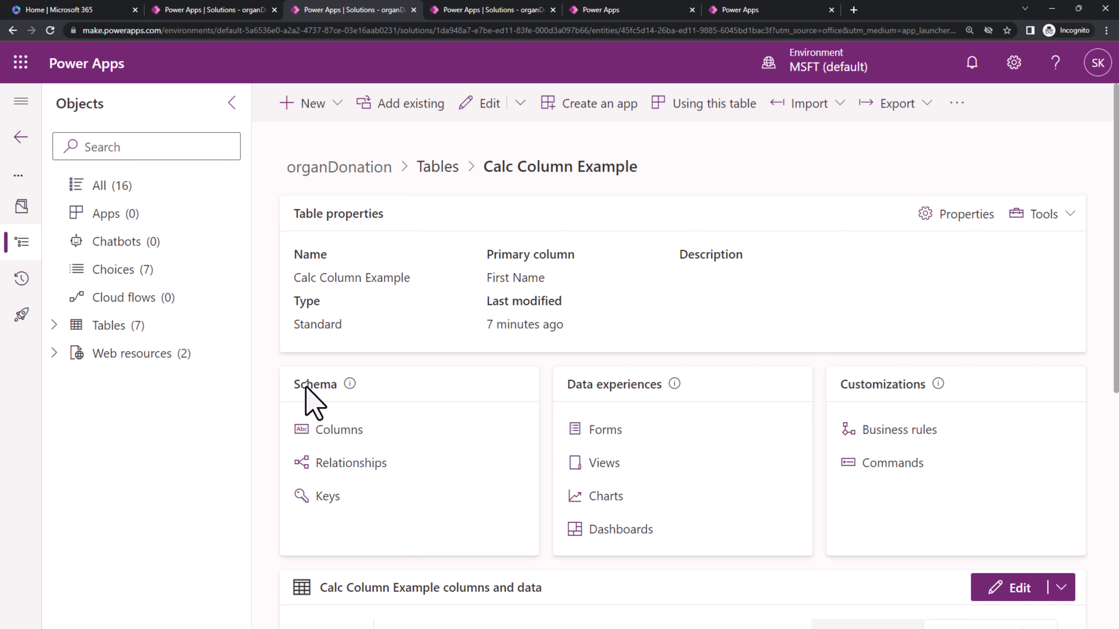
pyautogui.scroll(-5, 679, 500)
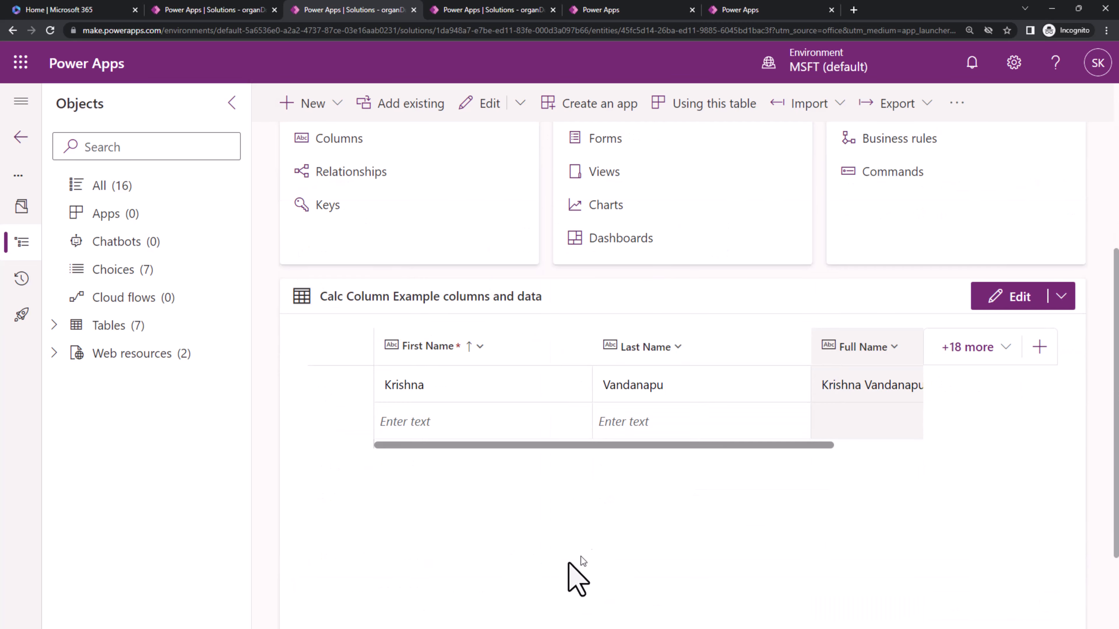
pyautogui.scroll(4, 649, 382)
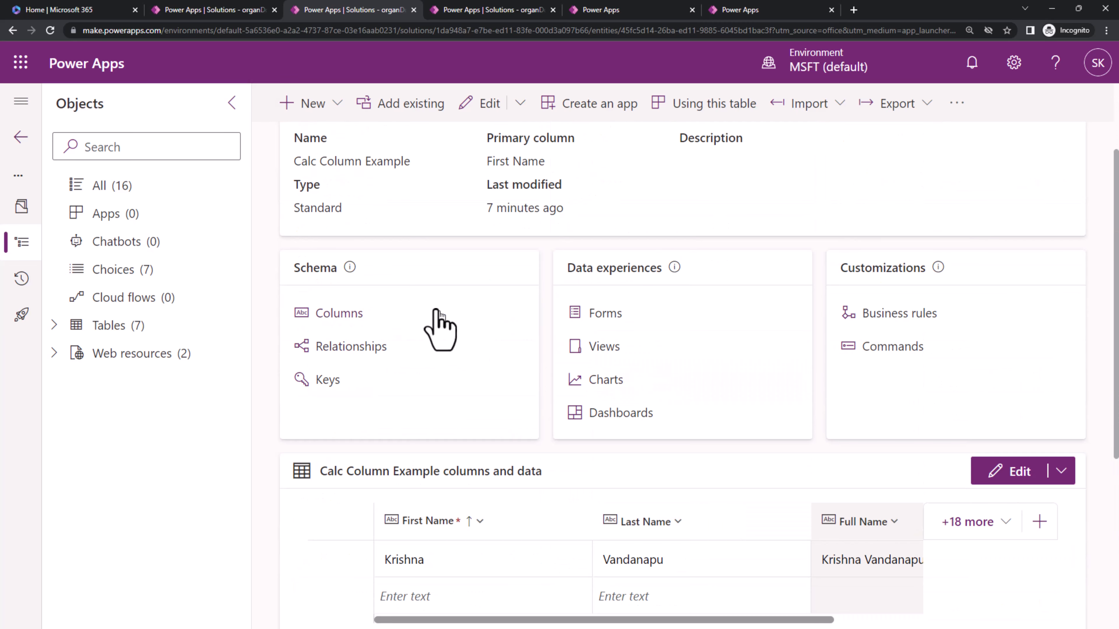
# - Open the Calc Column Example table's column list, collapse the objects pane and filter the list by "og_"
pyautogui.click(342, 313)
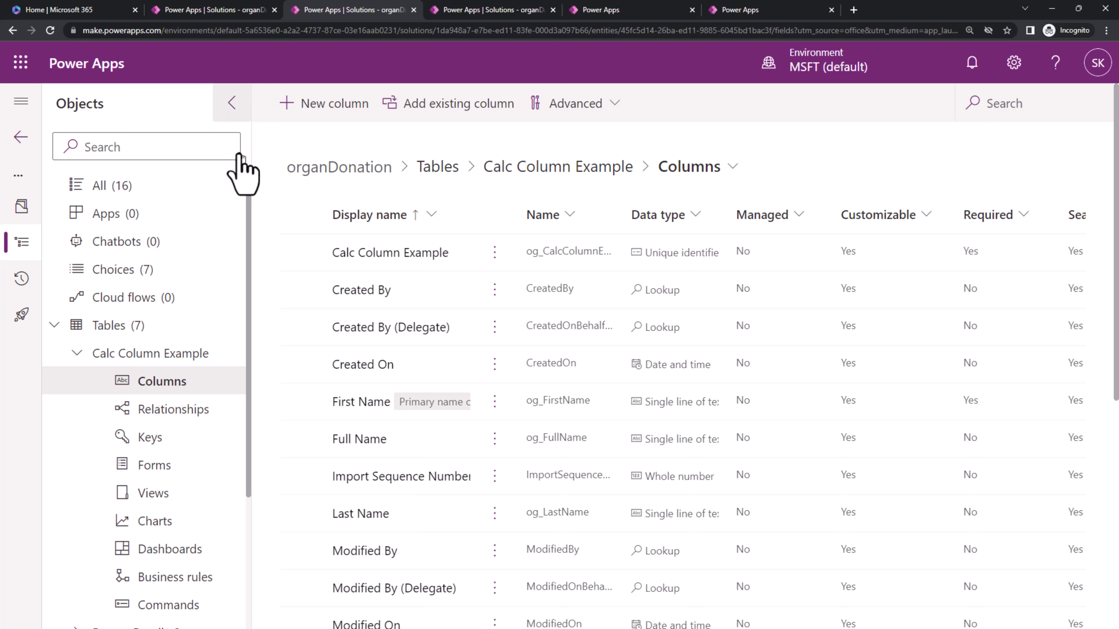
pyautogui.click(231, 103)
pyautogui.click(1007, 104)
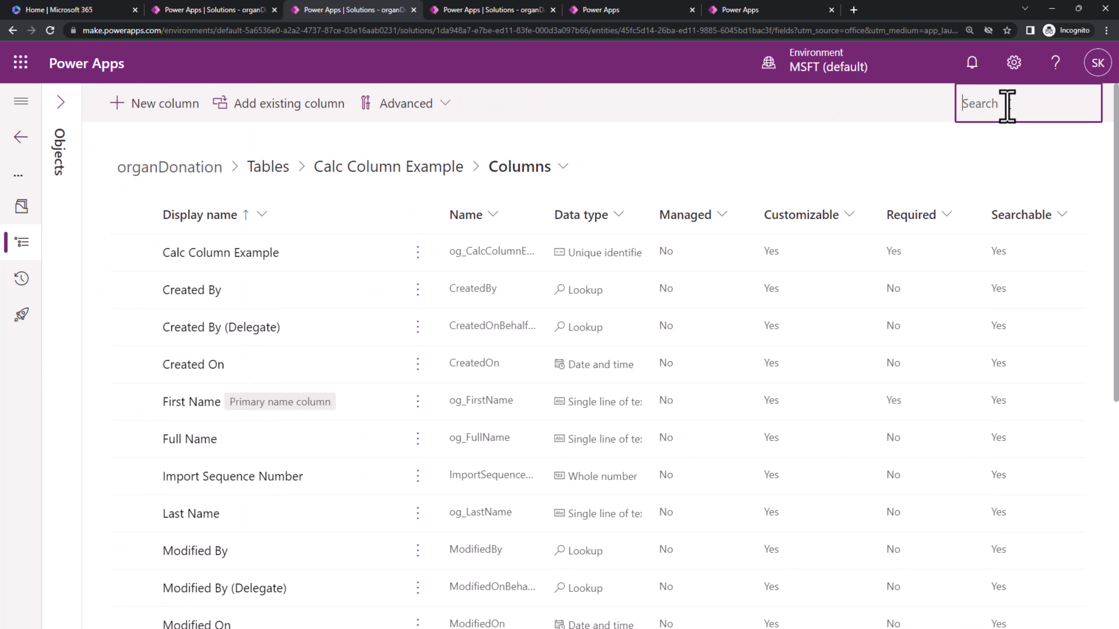
pyautogui.write('og_')
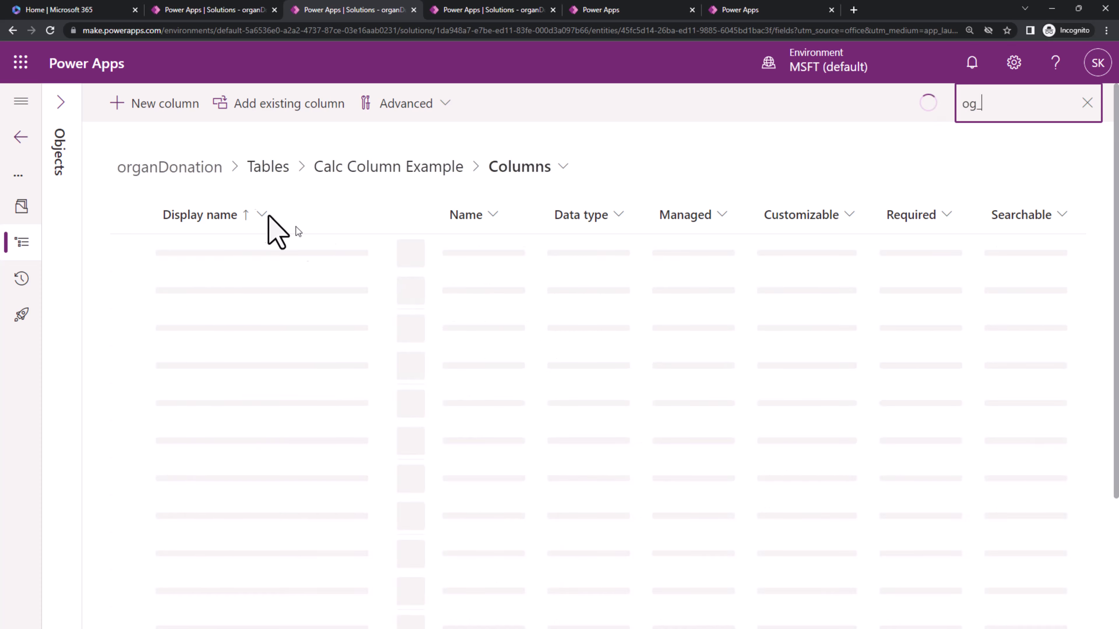
# - Start a new column in the Calc Column Example table with the display name "Subject 1 Score"
pyautogui.click(176, 105)
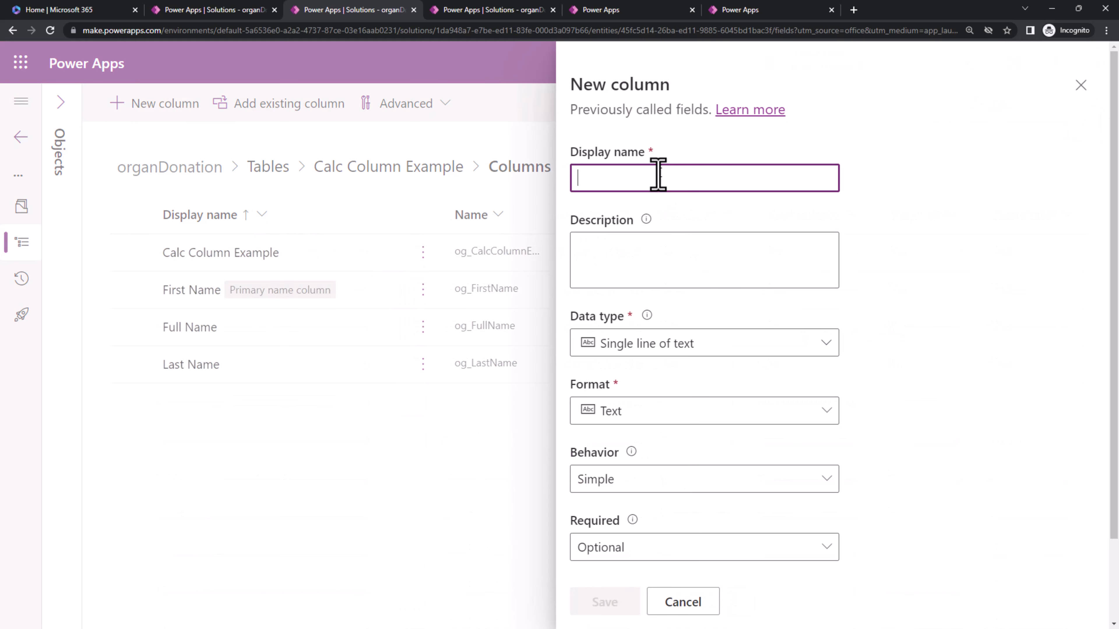
pyautogui.write('dsu')
pyautogui.press('BackSpace')
pyautogui.press('BackSpace')
pyautogui.write('Subject 1')
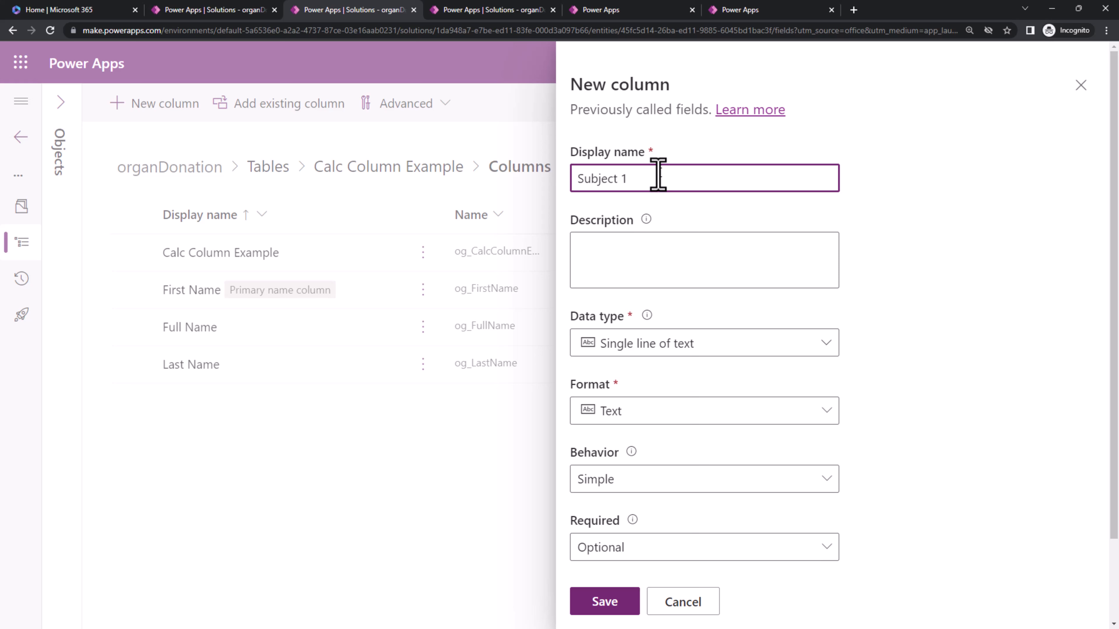
pyautogui.write('Score')
# - Set the Subject 1 Score column's data type to Whole number with format None, and save the column
pyautogui.click(643, 351)
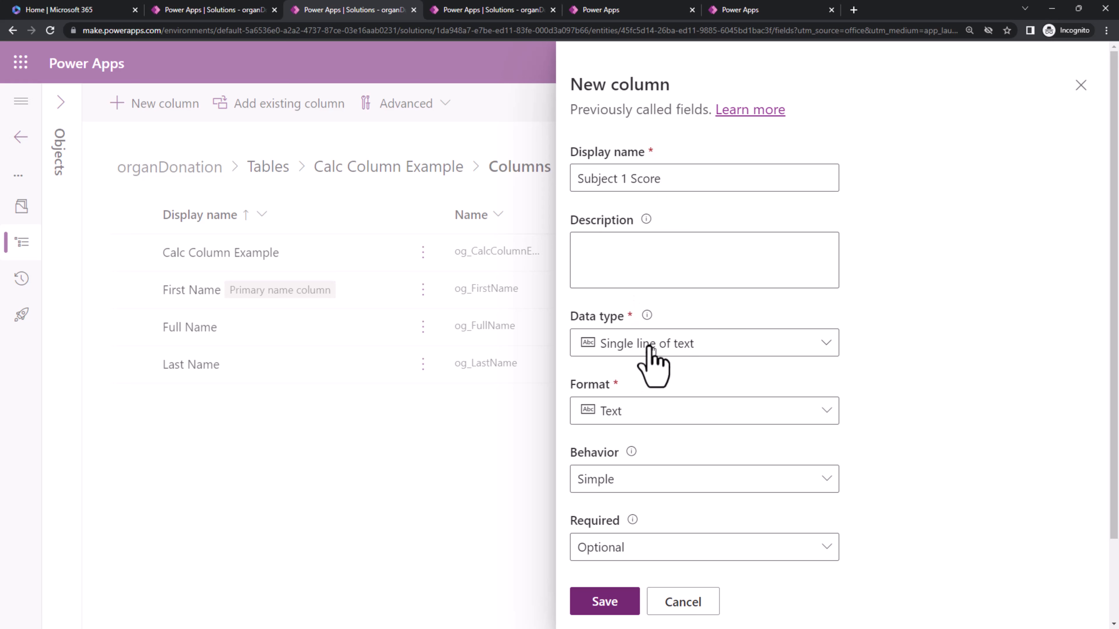
pyautogui.click(885, 382)
pyautogui.click(729, 350)
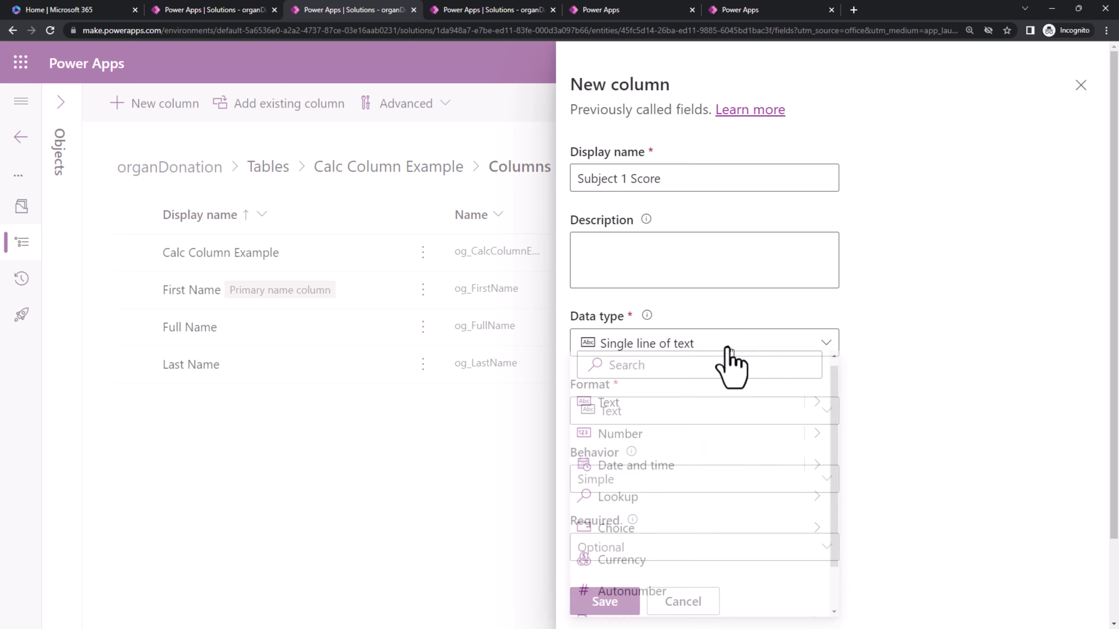
pyautogui.click(655, 431)
pyautogui.click(755, 423)
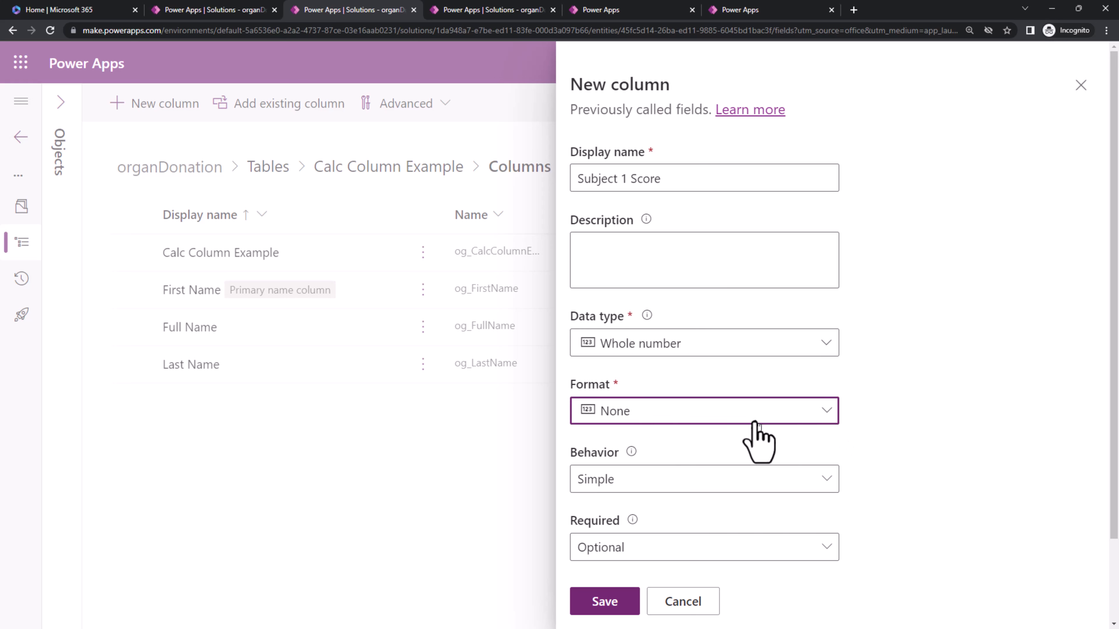
pyautogui.click(932, 383)
pyautogui.scroll(-3, 933, 380)
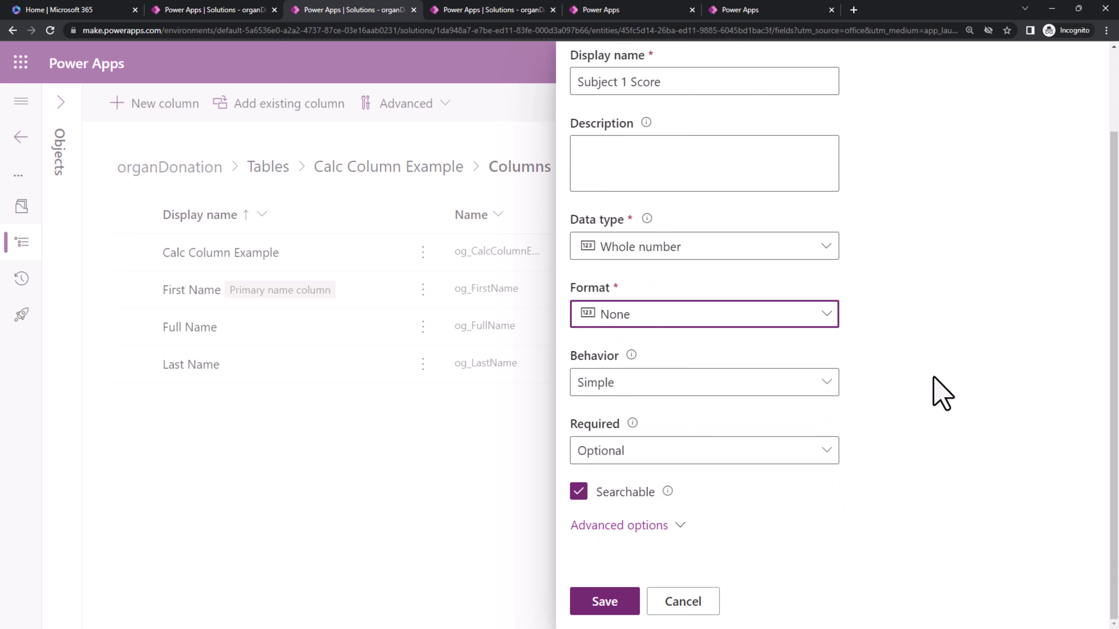
pyautogui.click(604, 601)
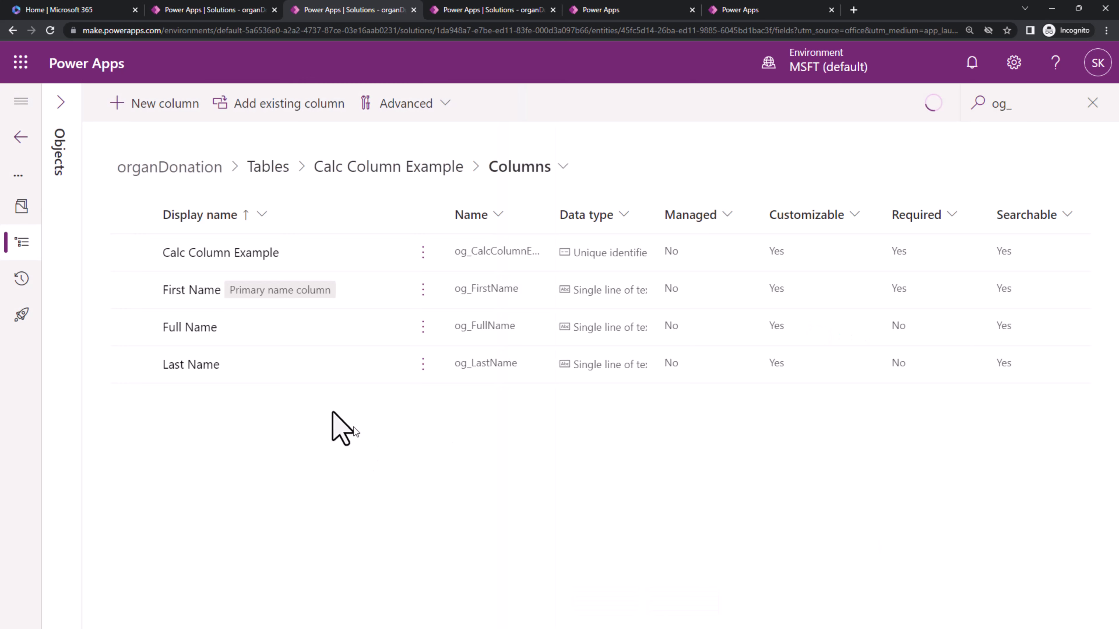
# - Create and save another column named "Subject 2 Score" with the Whole number data type and format None
pyautogui.click(161, 105)
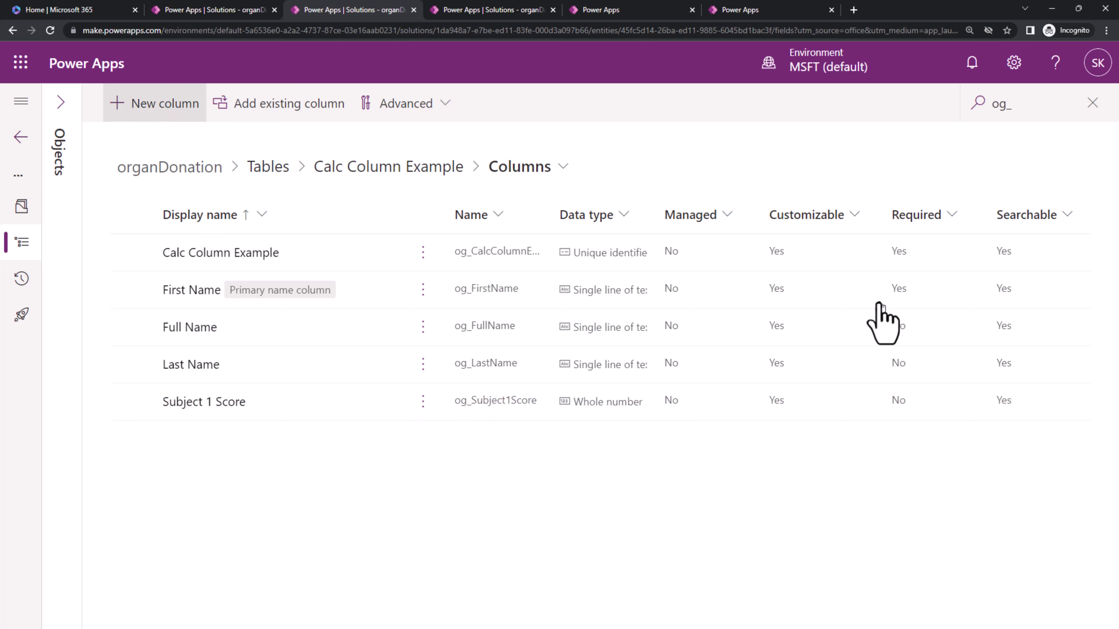
pyautogui.write('Subject 2 Score')
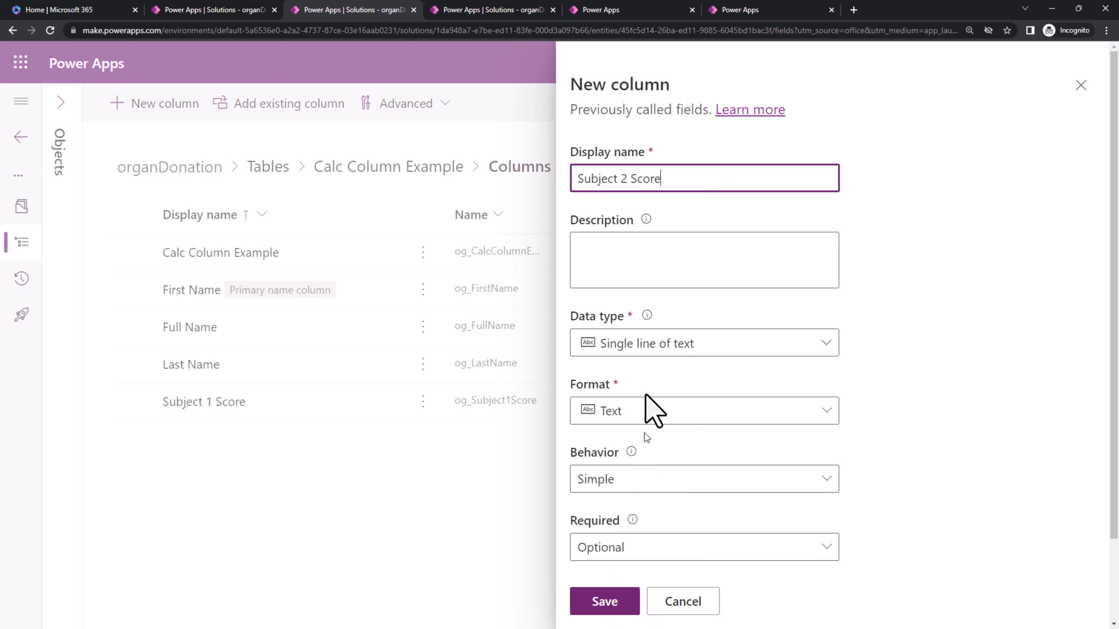
pyautogui.click(666, 353)
pyautogui.moveTo(819, 437)
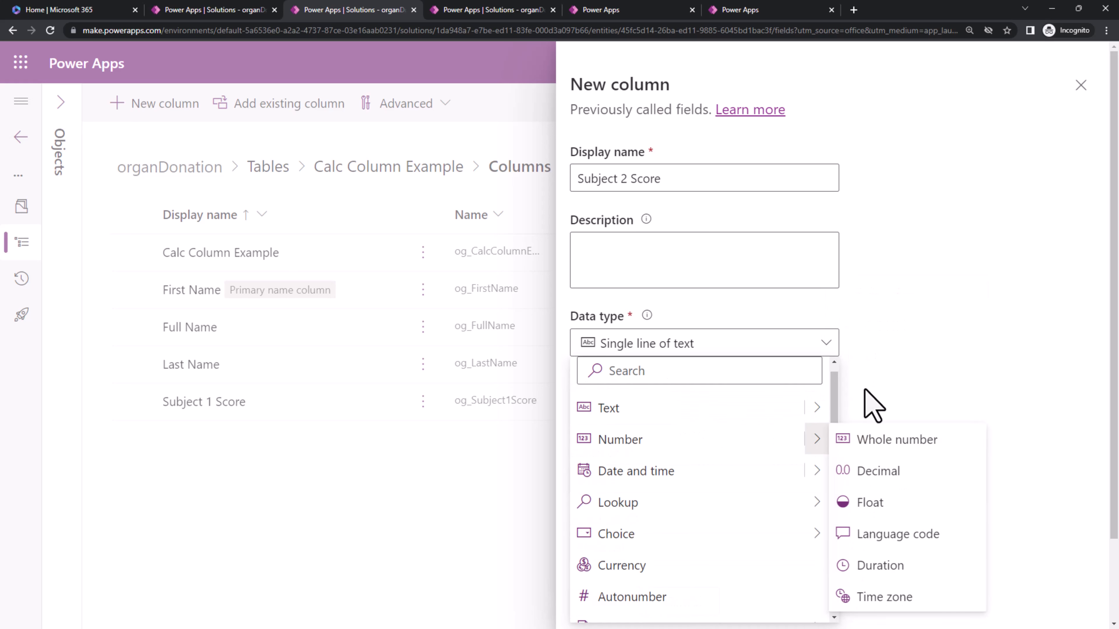
pyautogui.click(852, 441)
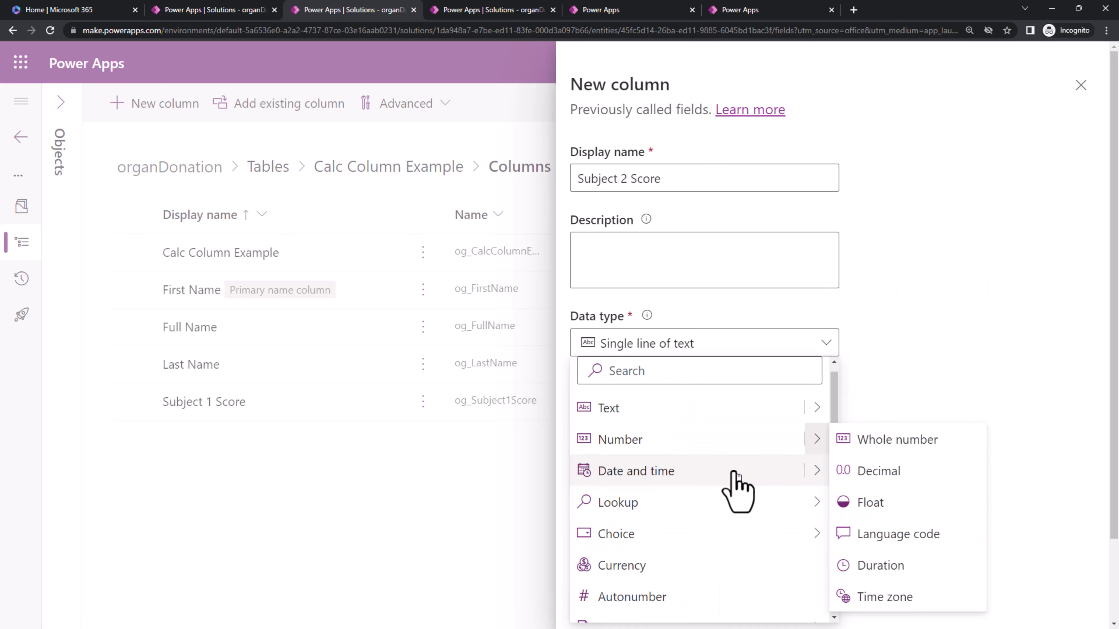
pyautogui.click(824, 348)
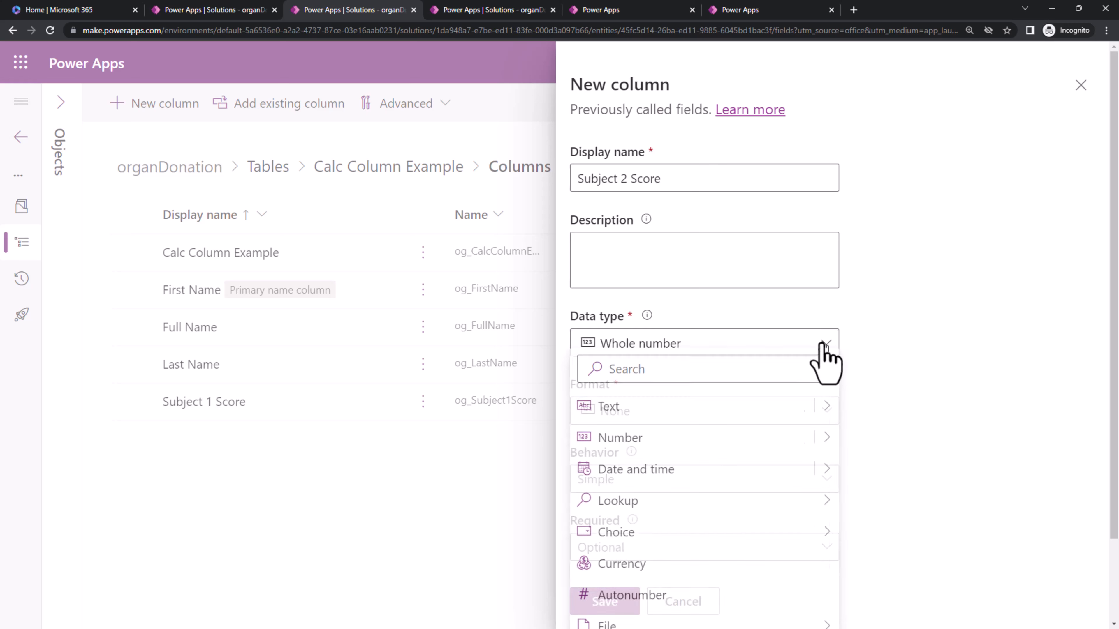
pyautogui.moveTo(814, 431)
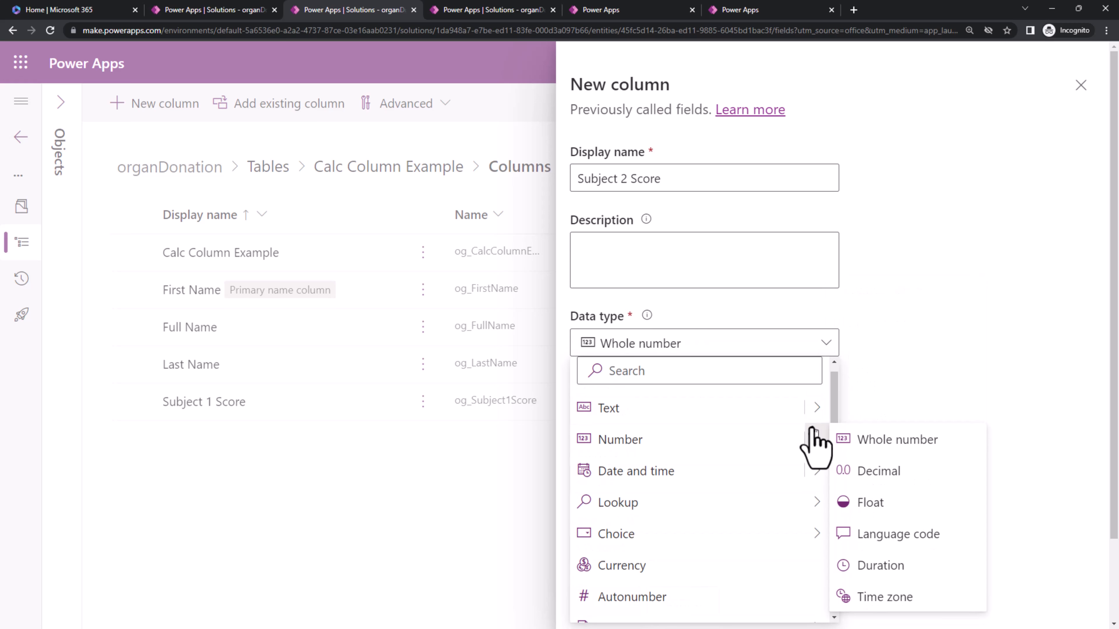
pyautogui.click(952, 343)
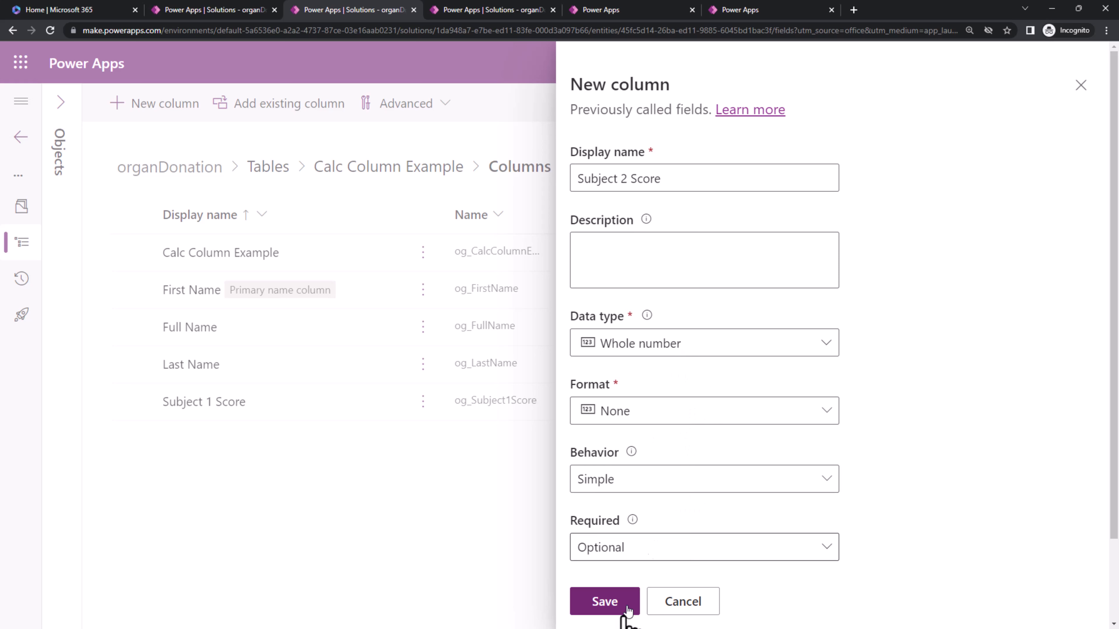
pyautogui.click(592, 613)
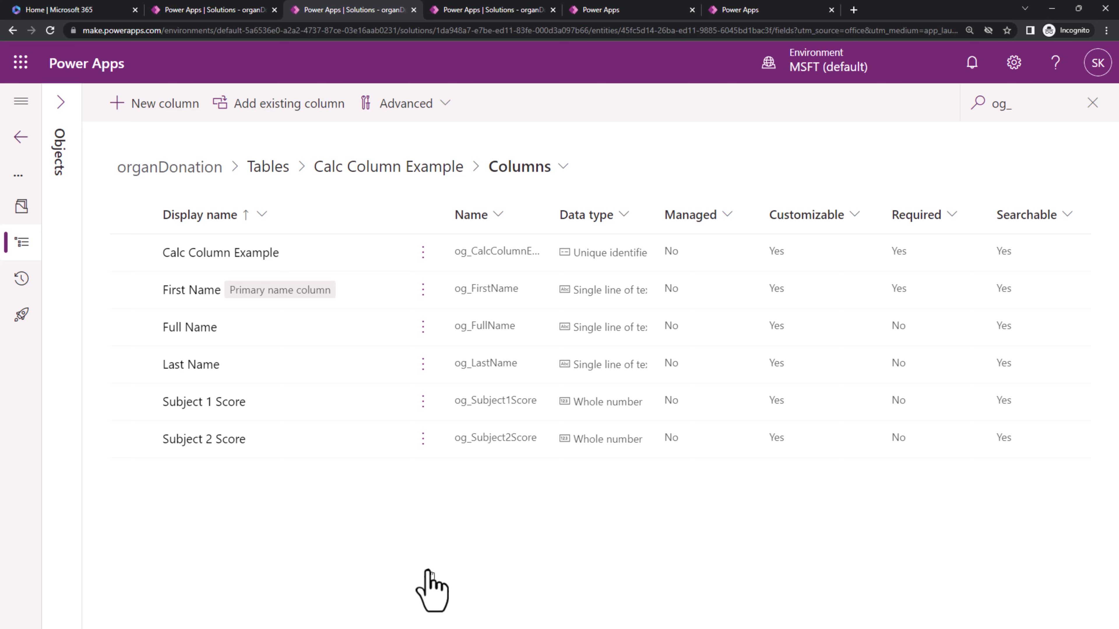
# - Start a new single line of text column with the display name "Status Qualification Status"
pyautogui.click(163, 105)
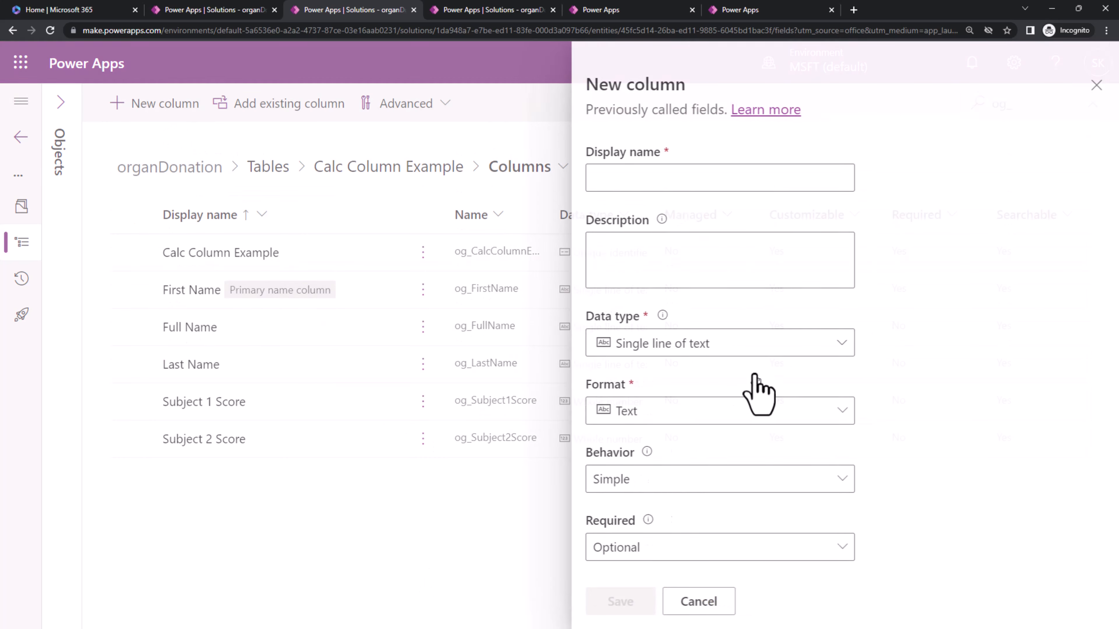
pyautogui.write('Status')
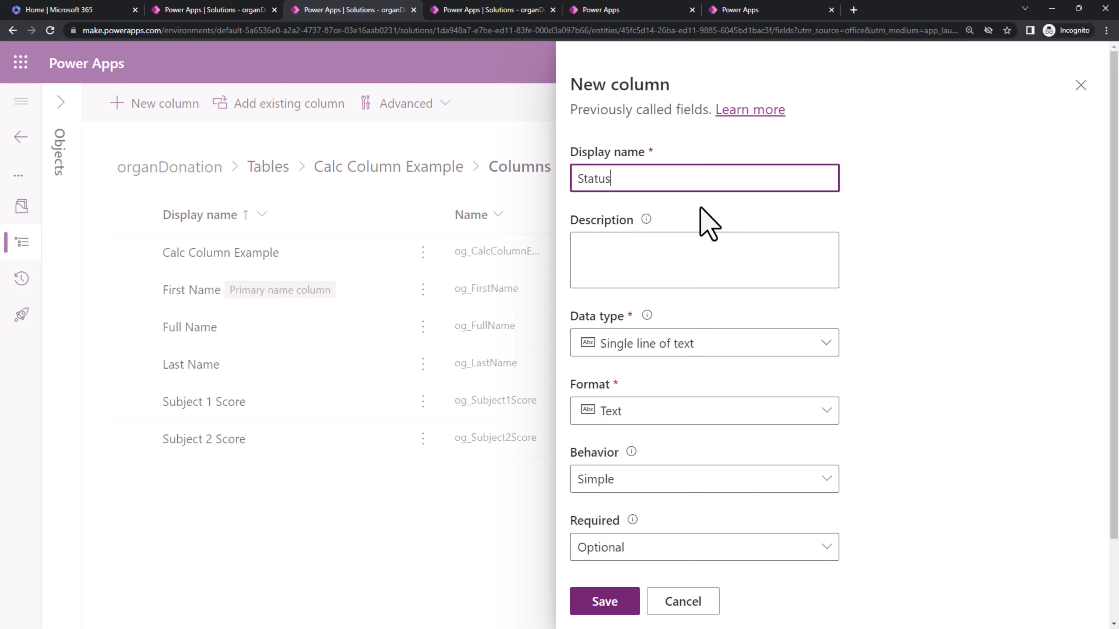
pyautogui.write(' Sta')
pyautogui.write(' Qu')
pyautogui.write('alificatio')
pyautogui.write('n Sa')
pyautogui.write('at')
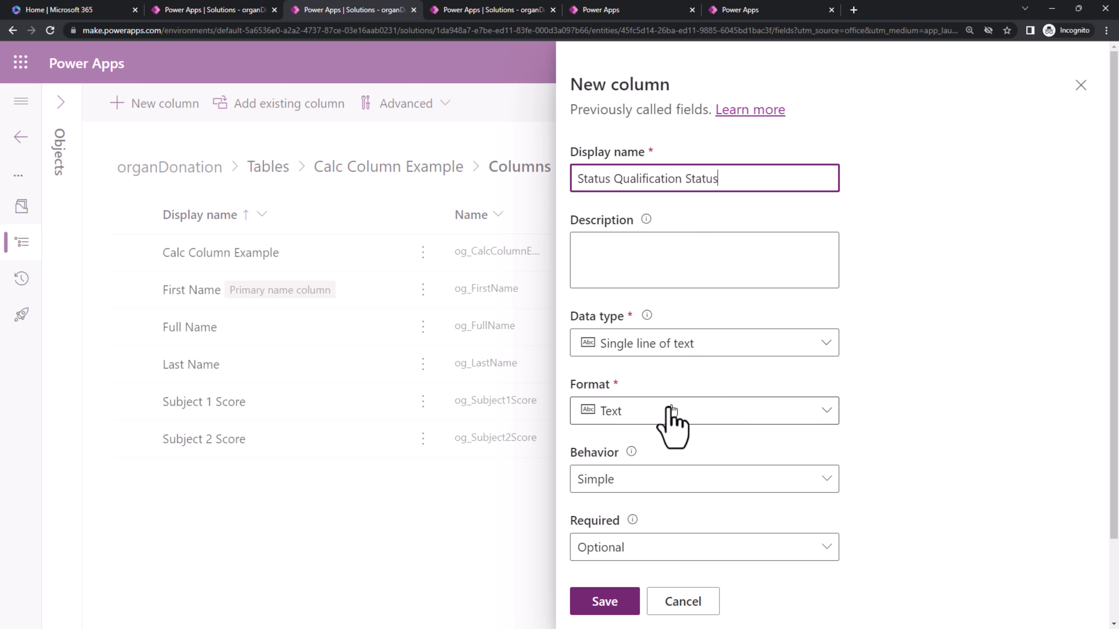
# - Set the behavior of the Status Qualification Status column to Calculated
pyautogui.scroll(-1, 932, 465)
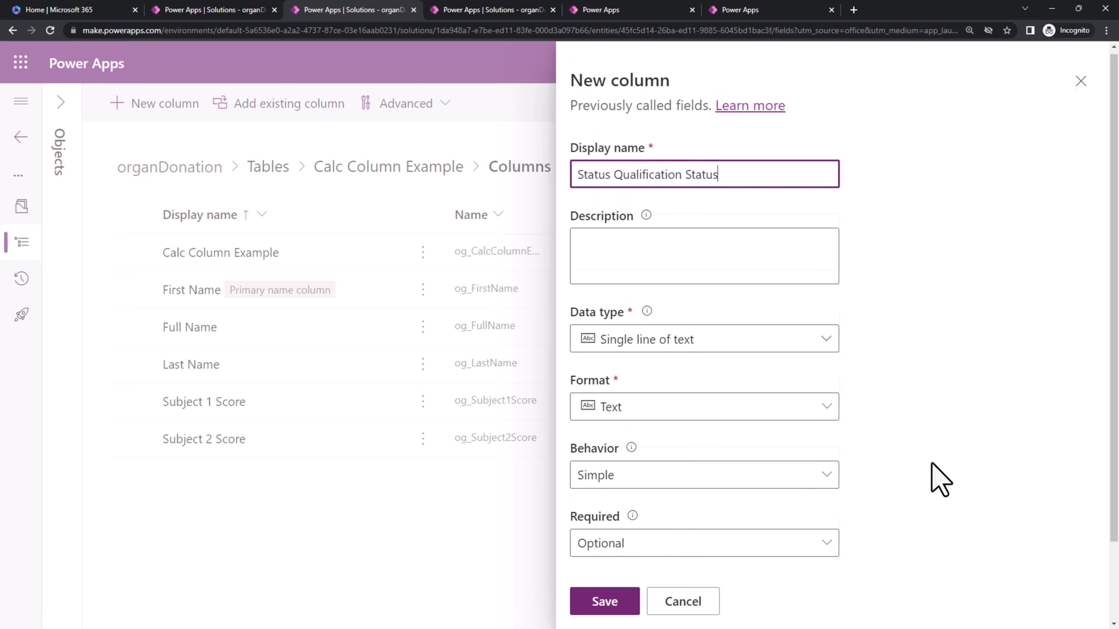
pyautogui.scroll(-2, 932, 465)
pyautogui.click(715, 390)
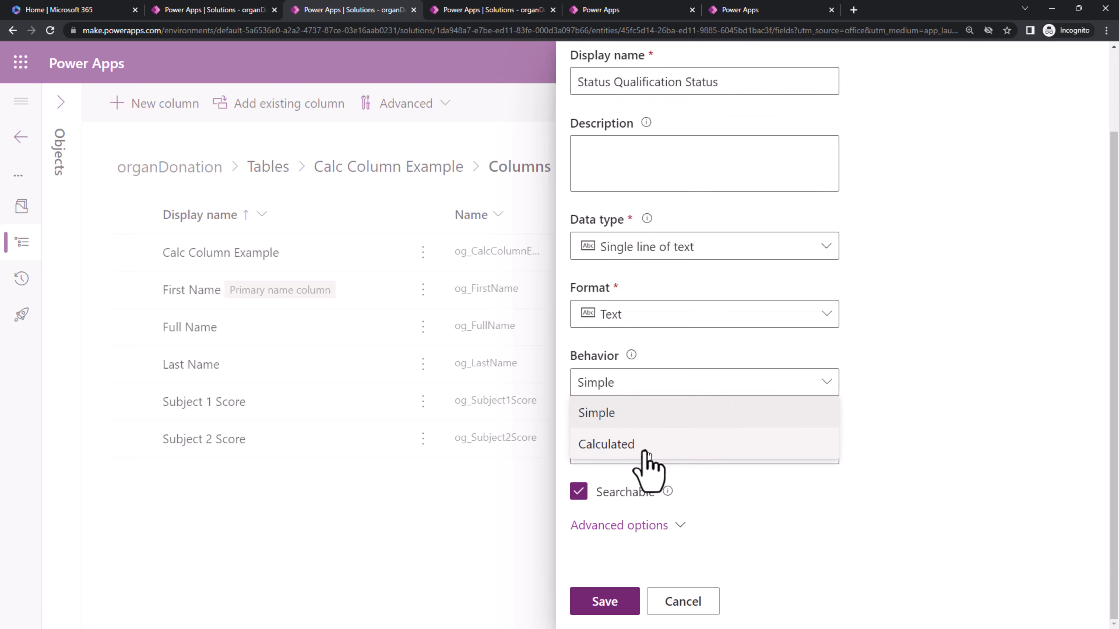
pyautogui.click(646, 454)
pyautogui.scroll(-2, 886, 500)
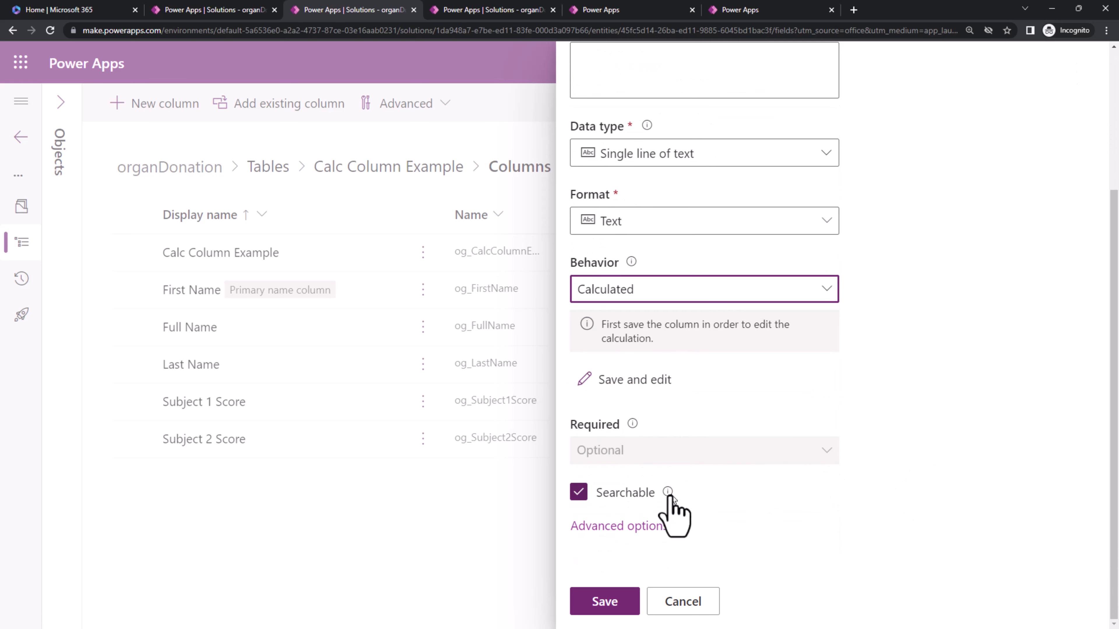
# - Review the advanced options of the new Status Qualification Status column, save it and open its calculation for editing
pyautogui.click(646, 526)
pyautogui.scroll(-5, 754, 524)
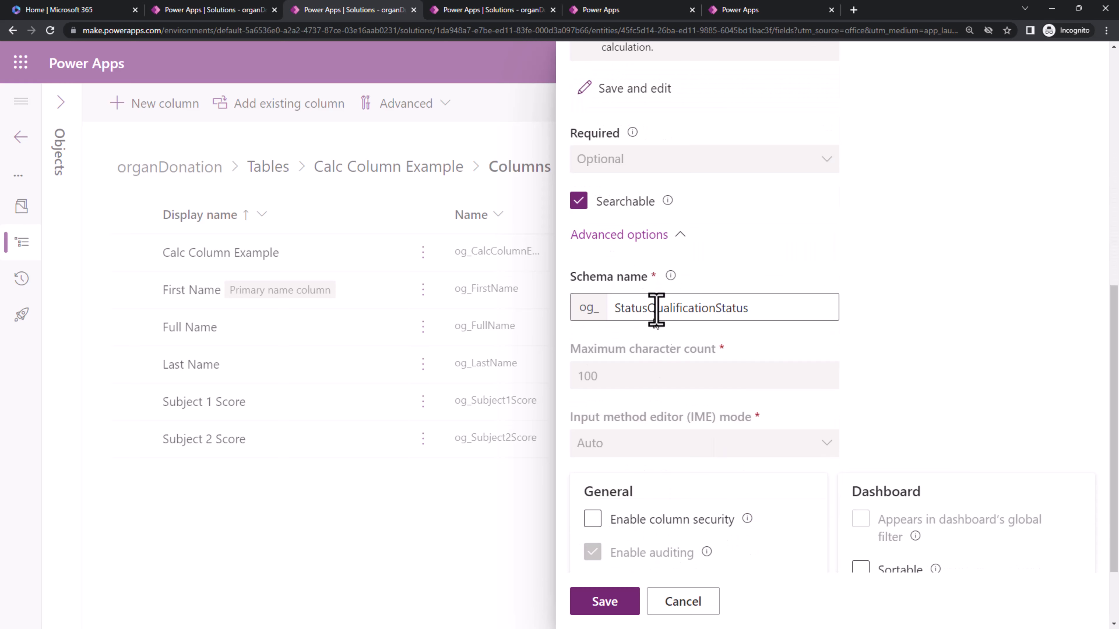
pyautogui.scroll(8, 779, 325)
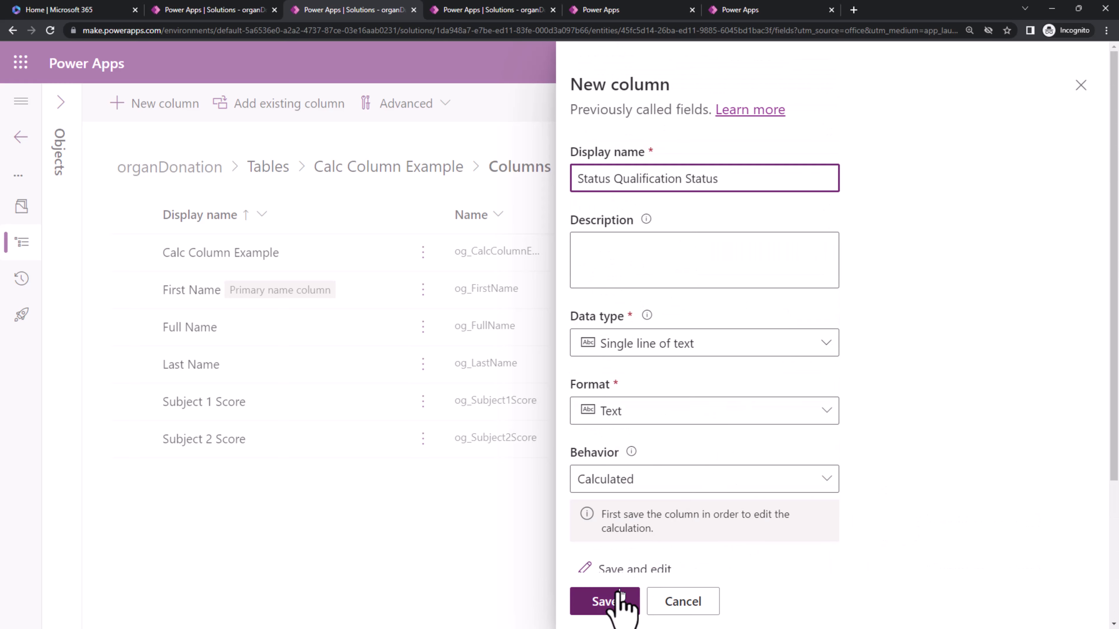
pyautogui.scroll(-3, 660, 557)
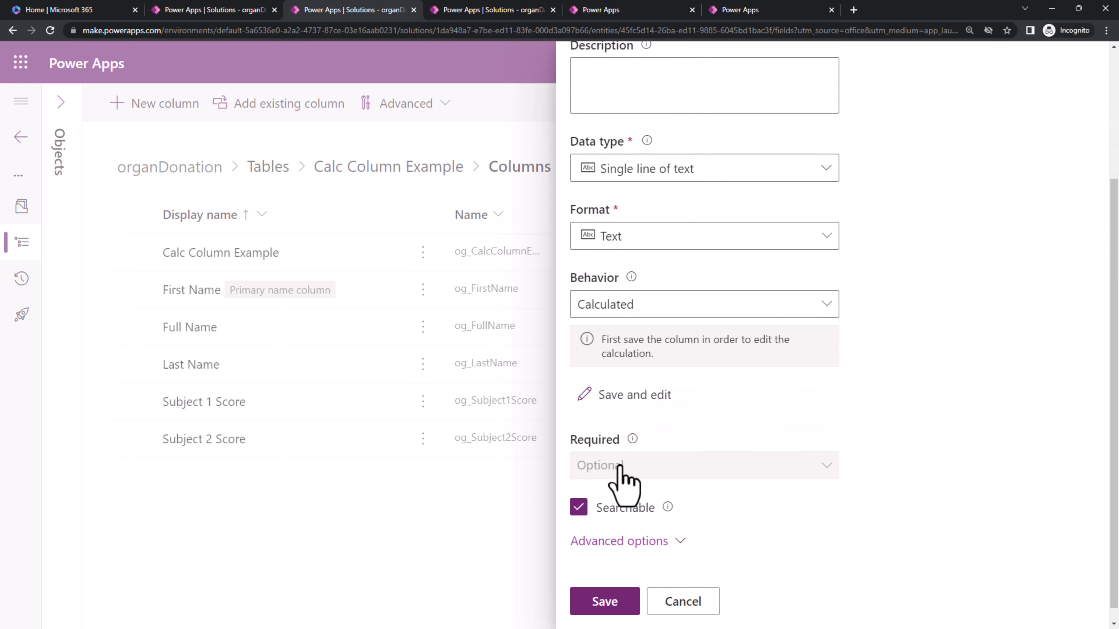
pyautogui.click(629, 405)
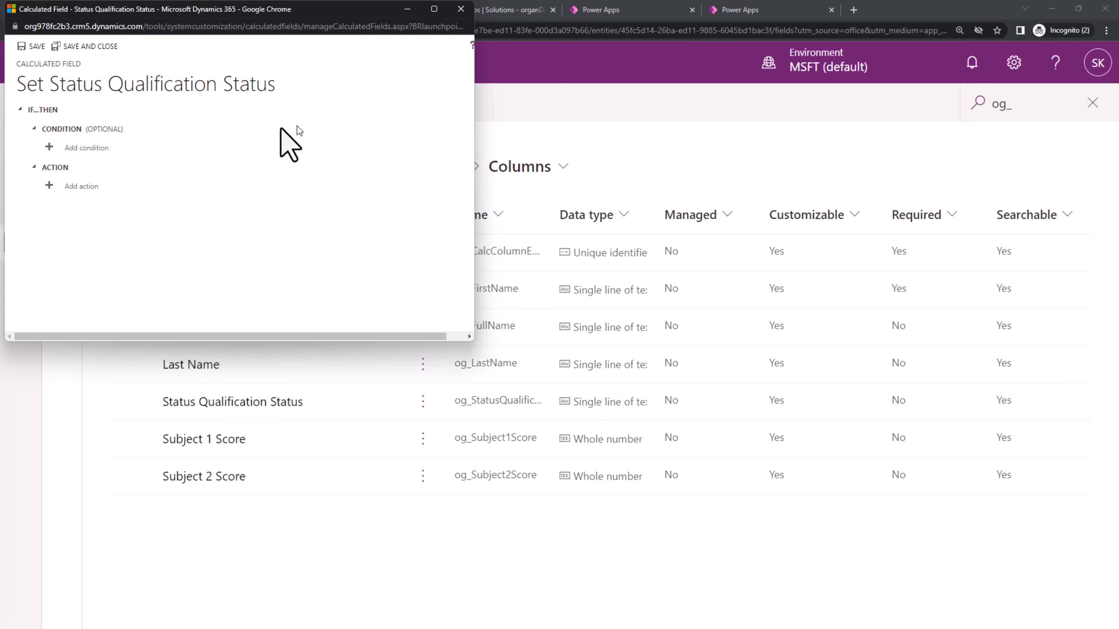
# - Add a condition to the calculation that uses the Subject 1 Score field of the current entity
pyautogui.click(86, 148)
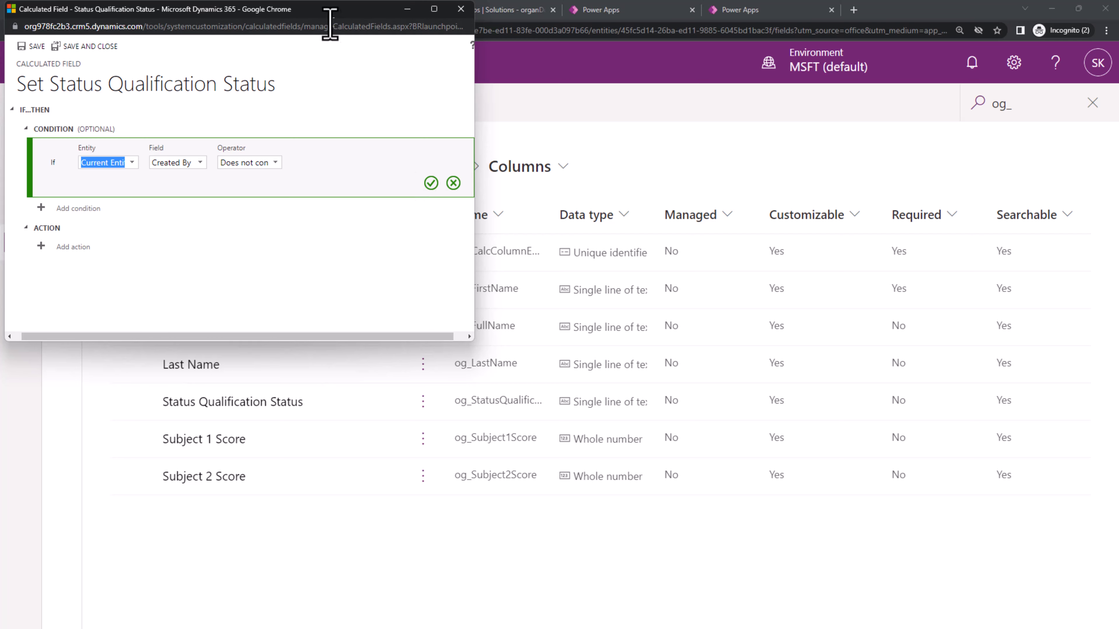
pyautogui.moveTo(328, 11); pyautogui.dragTo(619, 145)
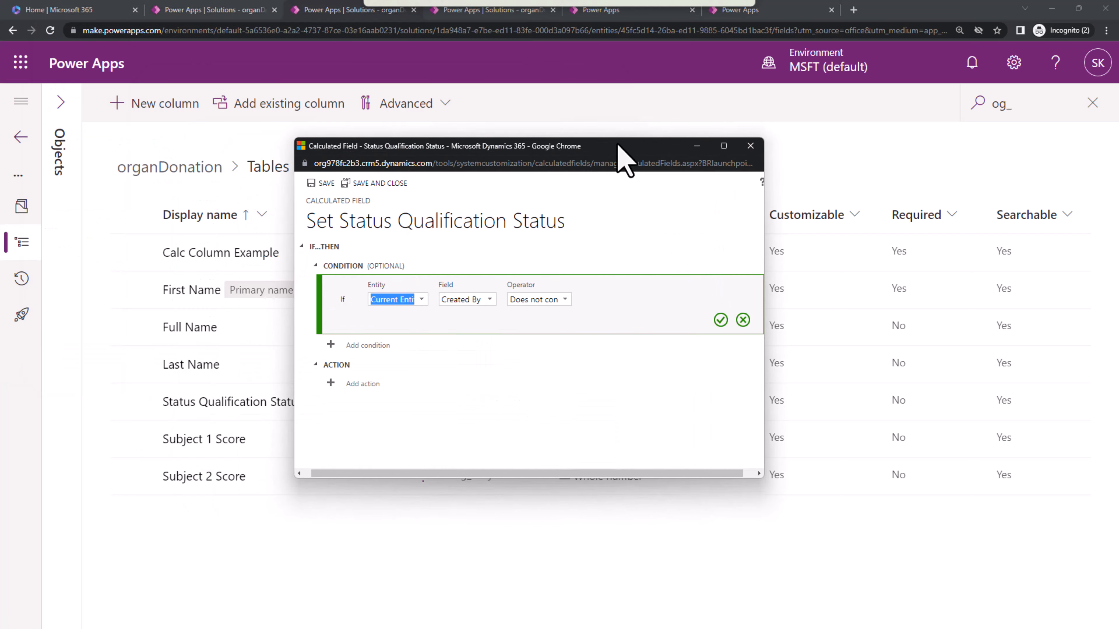
pyautogui.click(421, 295)
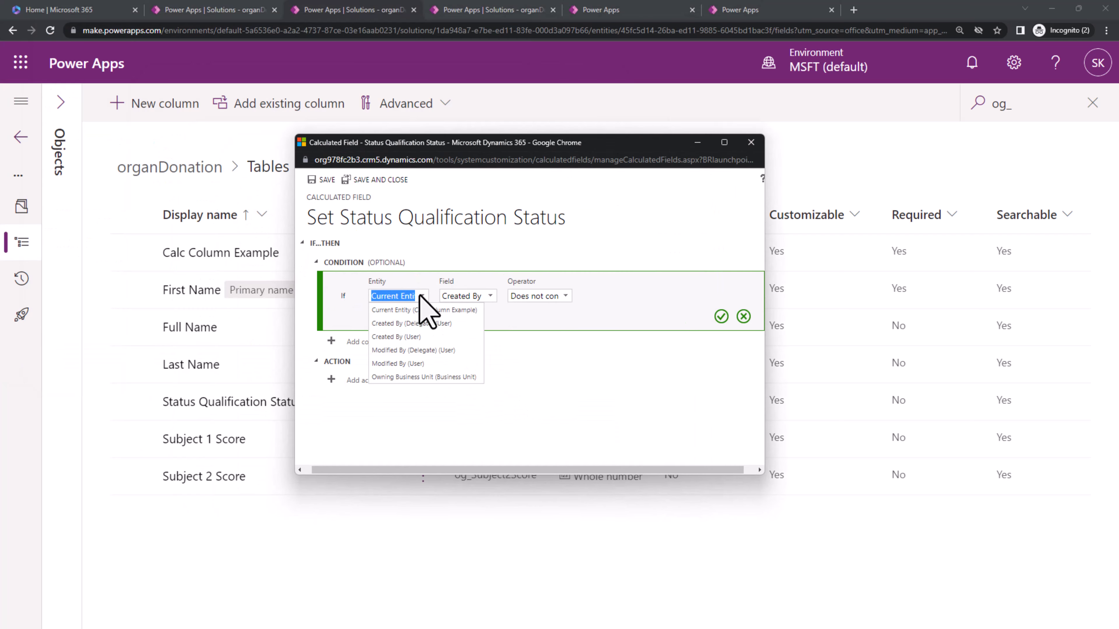
pyautogui.click(490, 296)
pyautogui.click(490, 296)
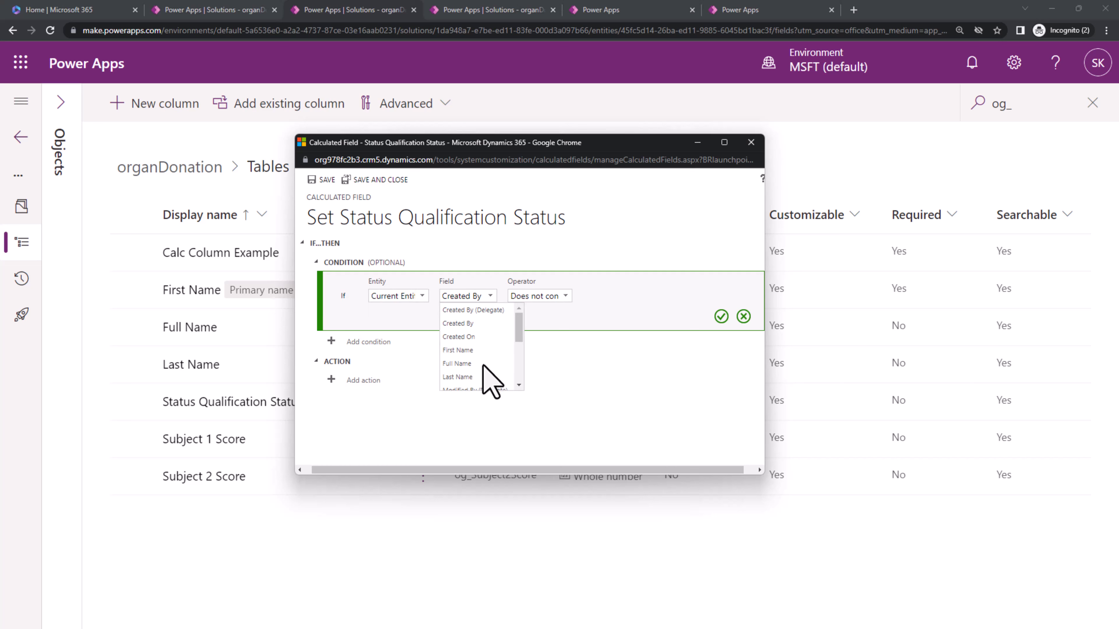
pyautogui.scroll(-1, 477, 374)
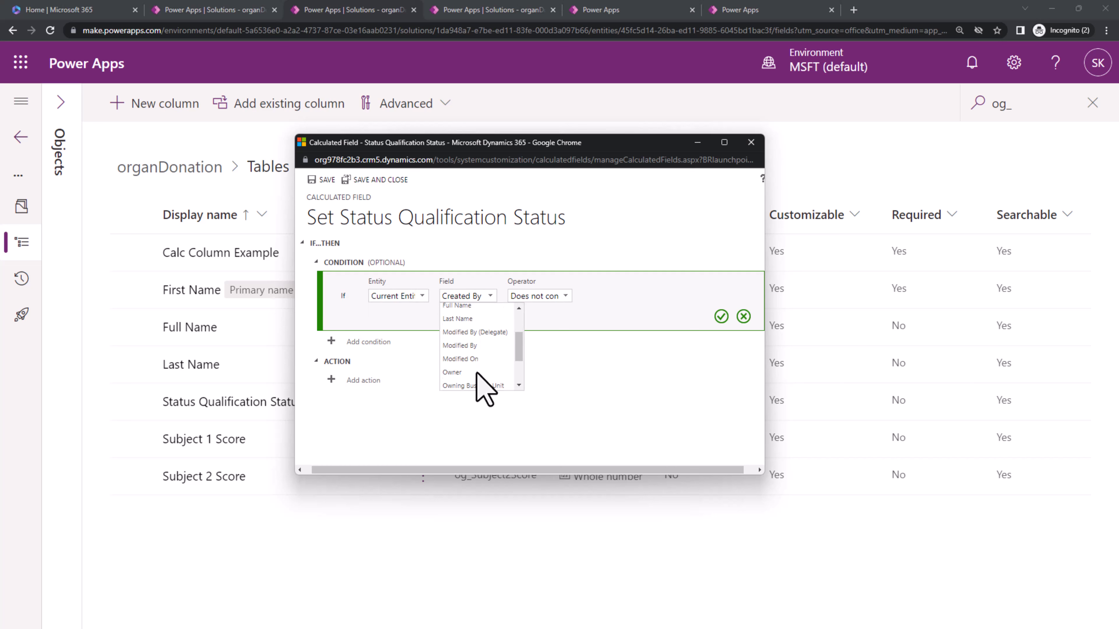
pyautogui.scroll(-1, 484, 388)
pyautogui.click(477, 373)
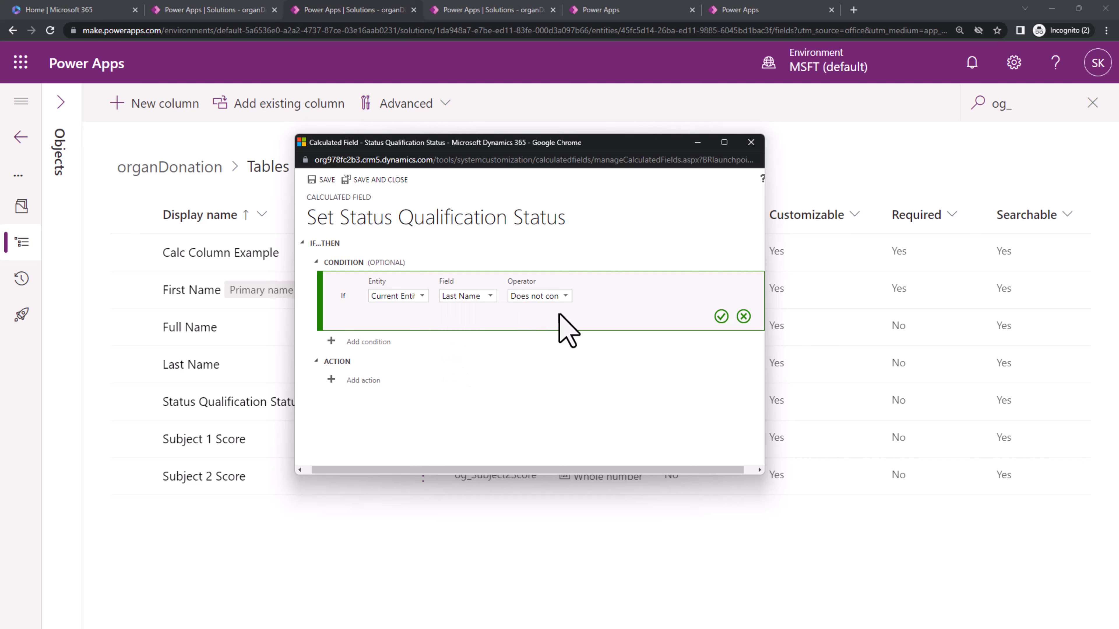
pyautogui.click(484, 295)
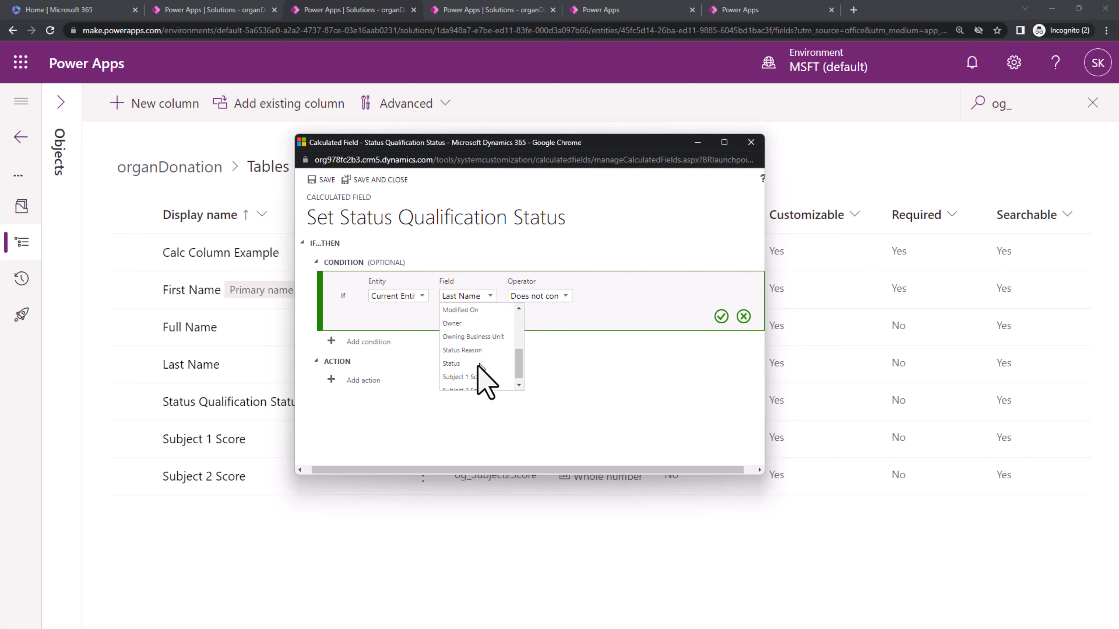
pyautogui.click(492, 378)
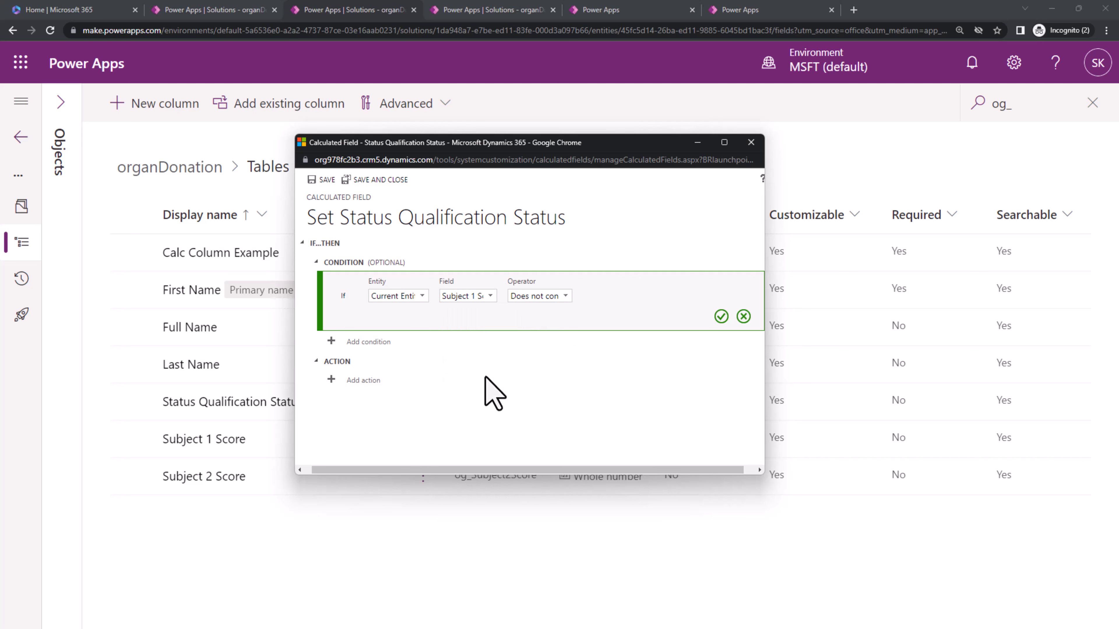
# - Set the Subject 1 Score condition's operator to Contains data and accept the condition
pyautogui.click(565, 296)
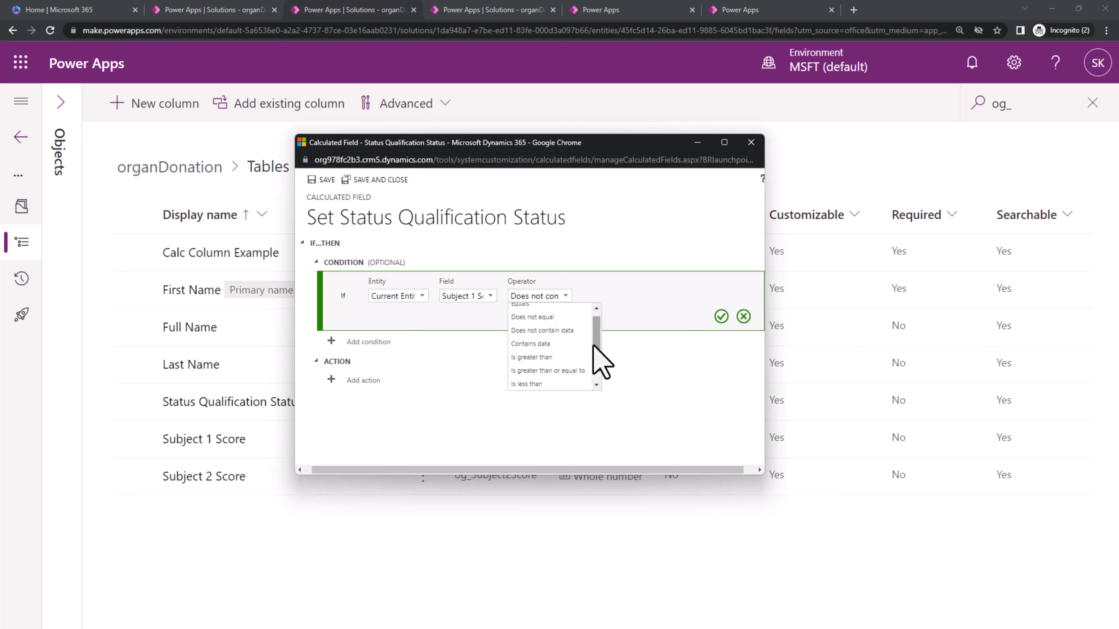
pyautogui.moveTo(599, 362); pyautogui.dragTo(599, 375)
pyautogui.click(541, 333)
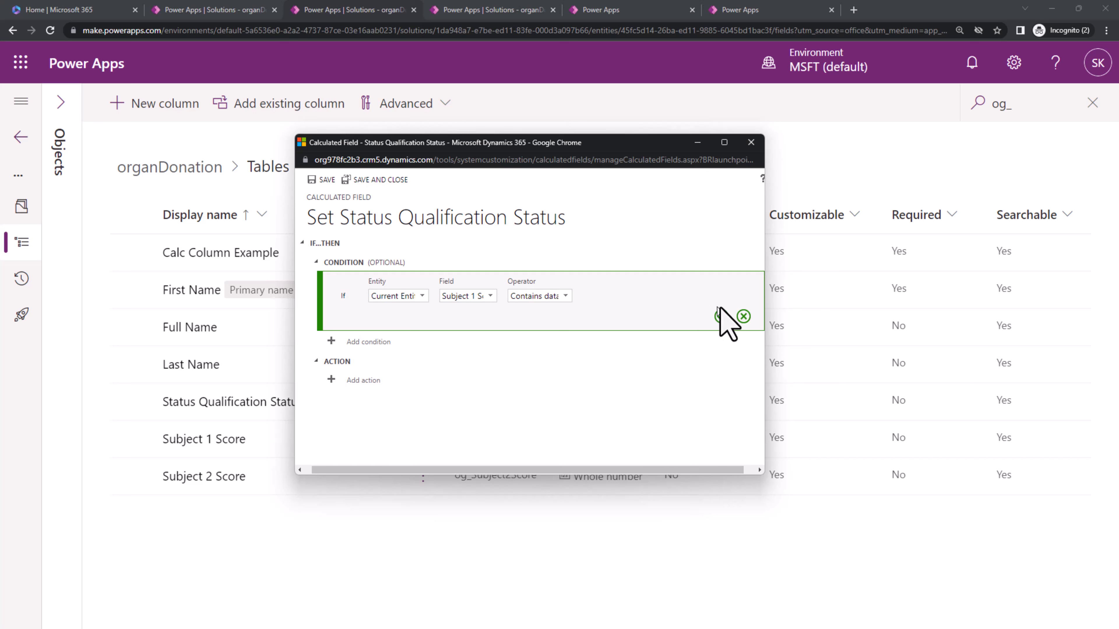
pyautogui.click(721, 316)
# - Add a second condition joined with "and" requiring that Subject 2 Score contains data, and accept it
pyautogui.click(358, 298)
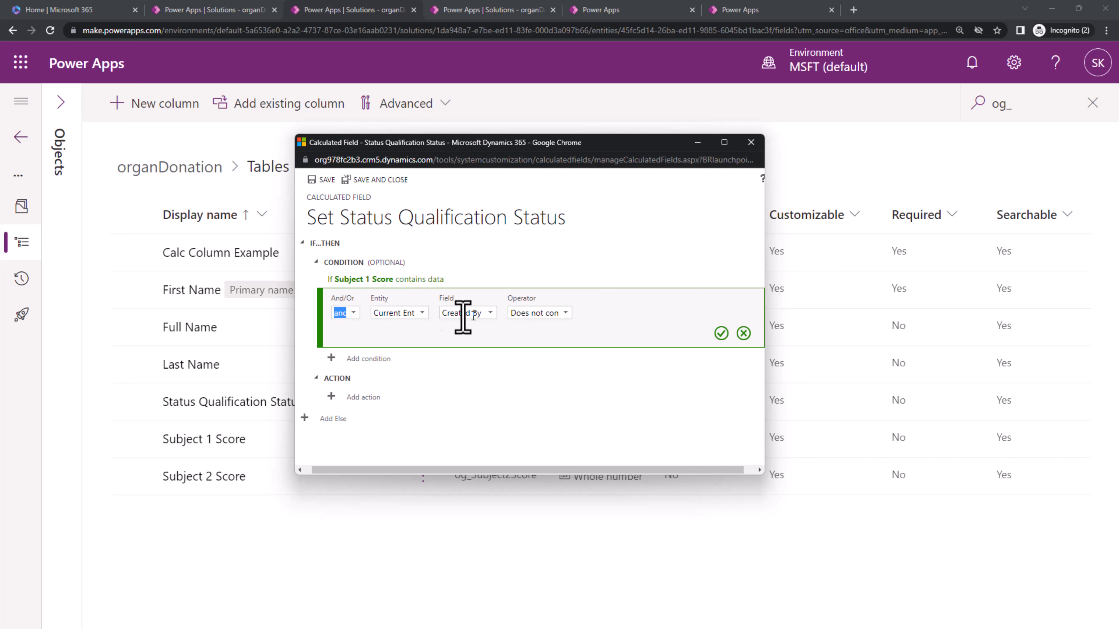
pyautogui.click(490, 313)
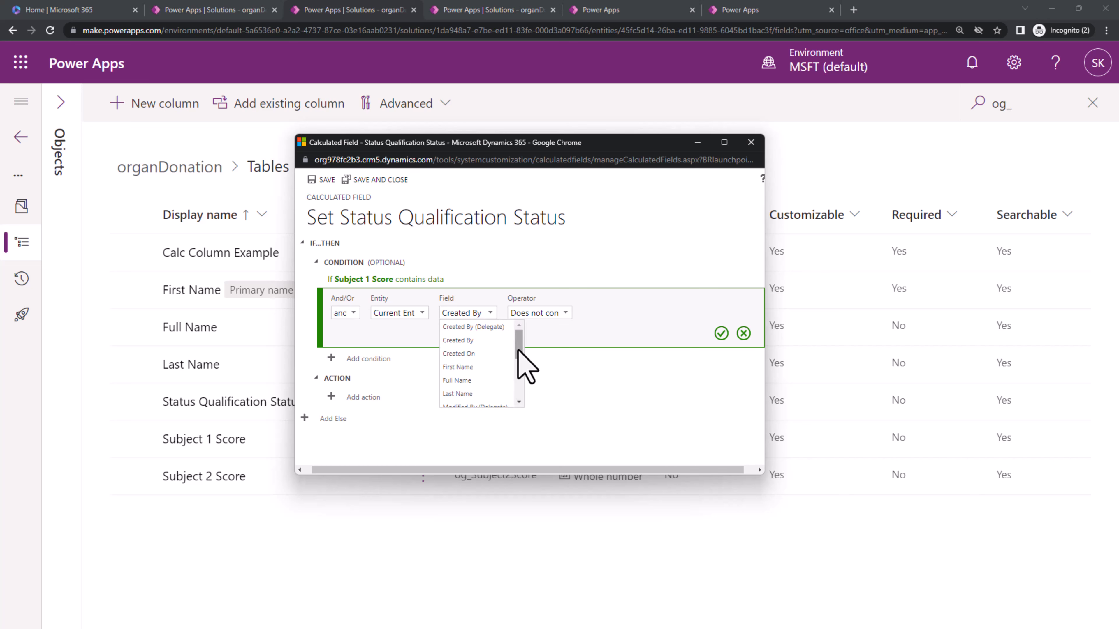
pyautogui.moveTo(520, 353); pyautogui.dragTo(519, 386)
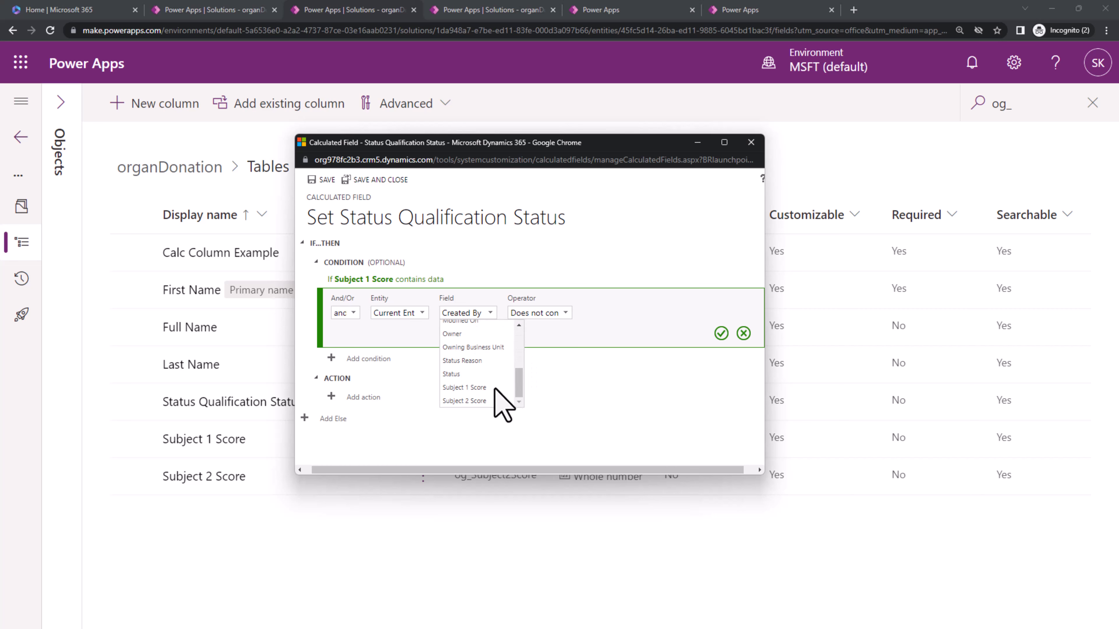
pyautogui.click(489, 400)
pyautogui.click(566, 313)
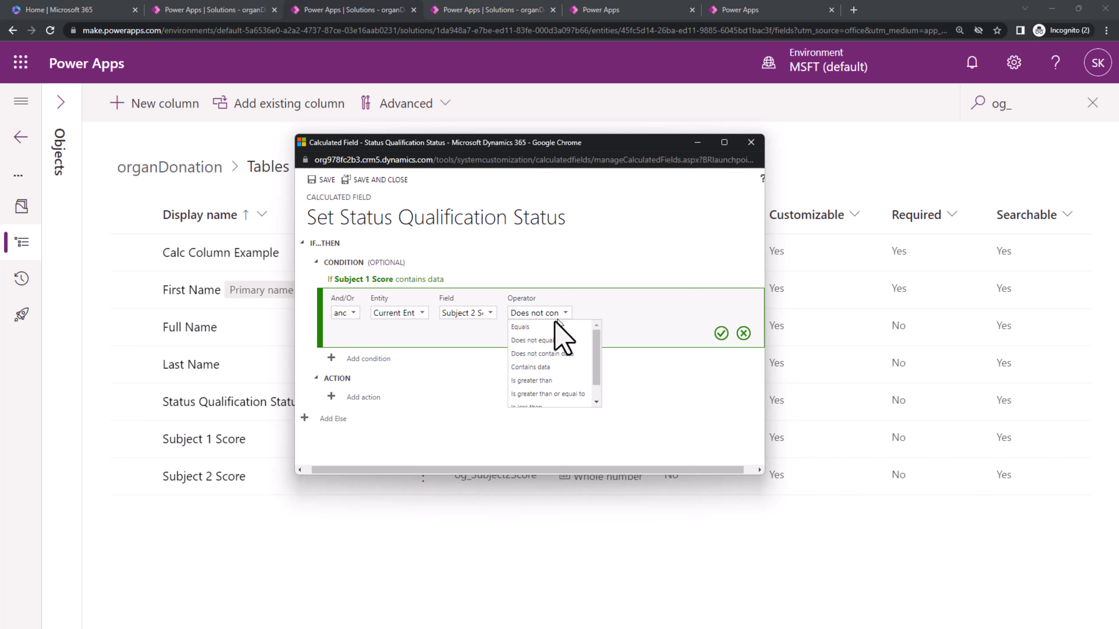
pyautogui.click(547, 361)
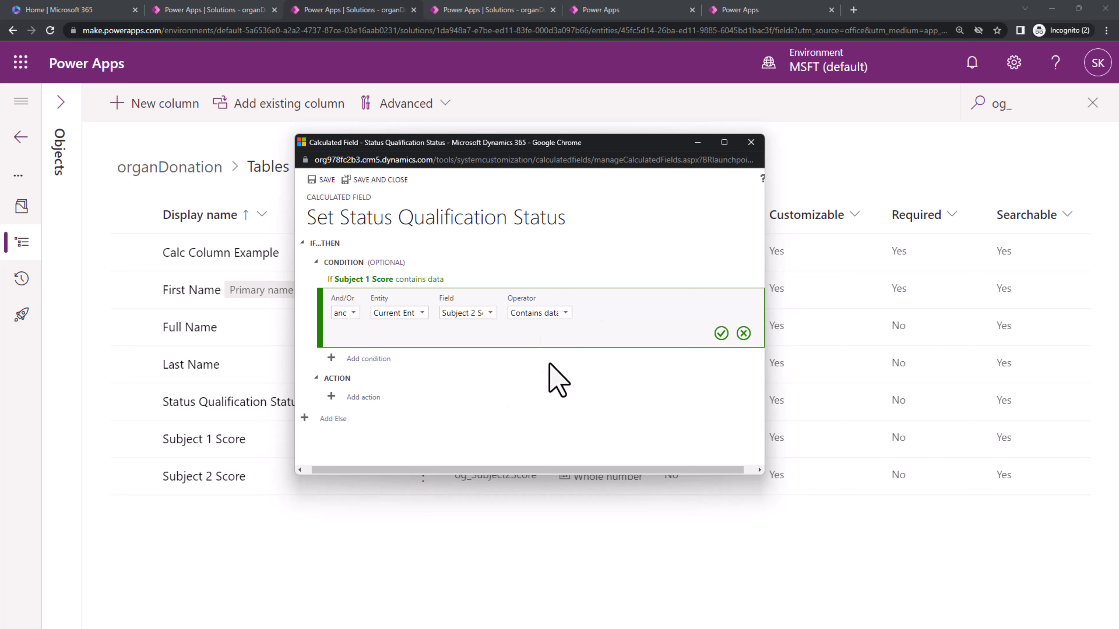
pyautogui.click(721, 333)
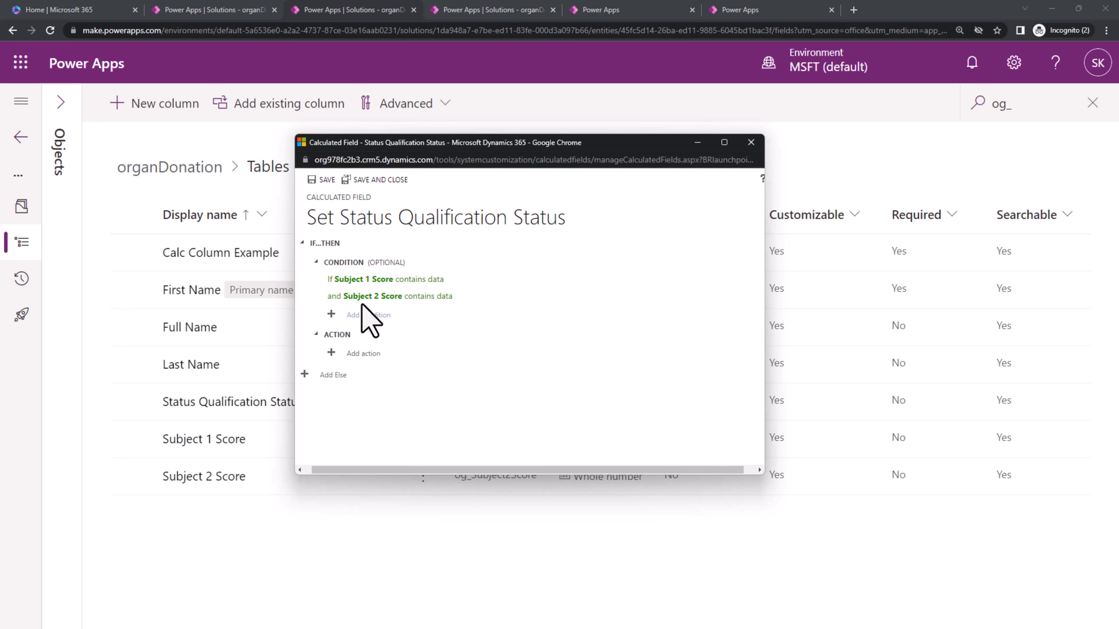
pyautogui.click(361, 354)
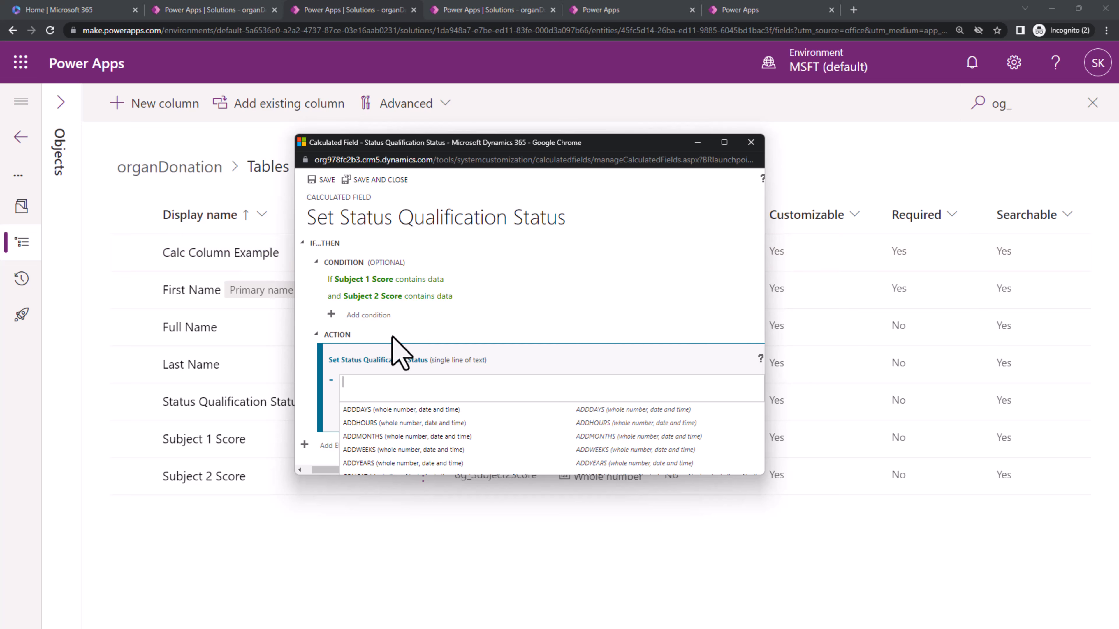
pyautogui.write('f')
pyautogui.press('BackSpace')
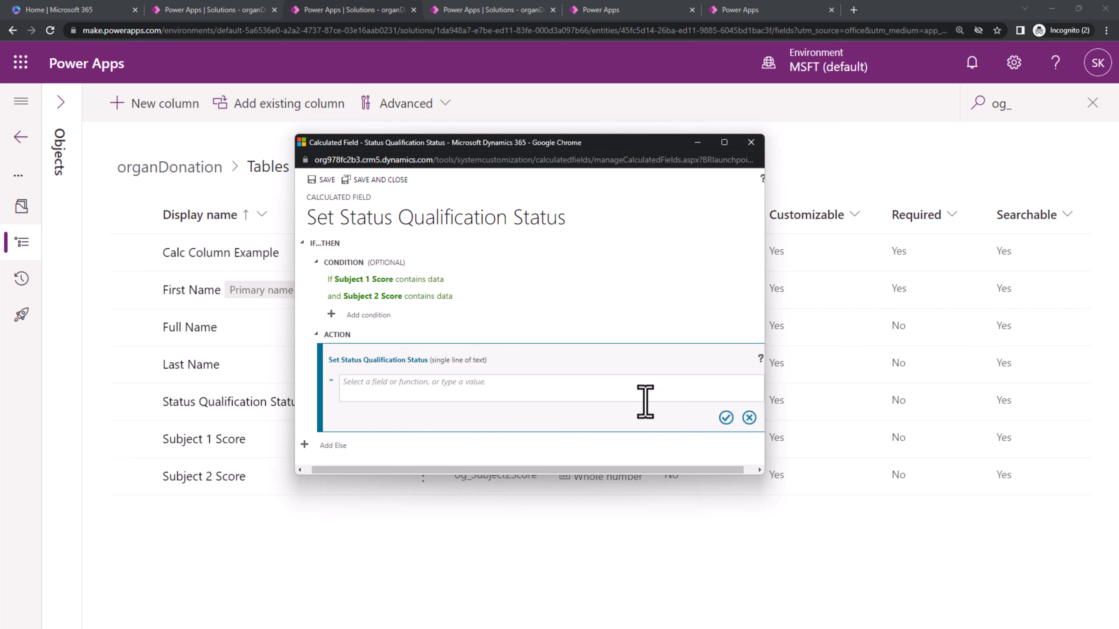
pyautogui.click(749, 417)
# - Change the Subject 1 Score condition to Is greater than with the value 35, and accept it
pyautogui.click(392, 282)
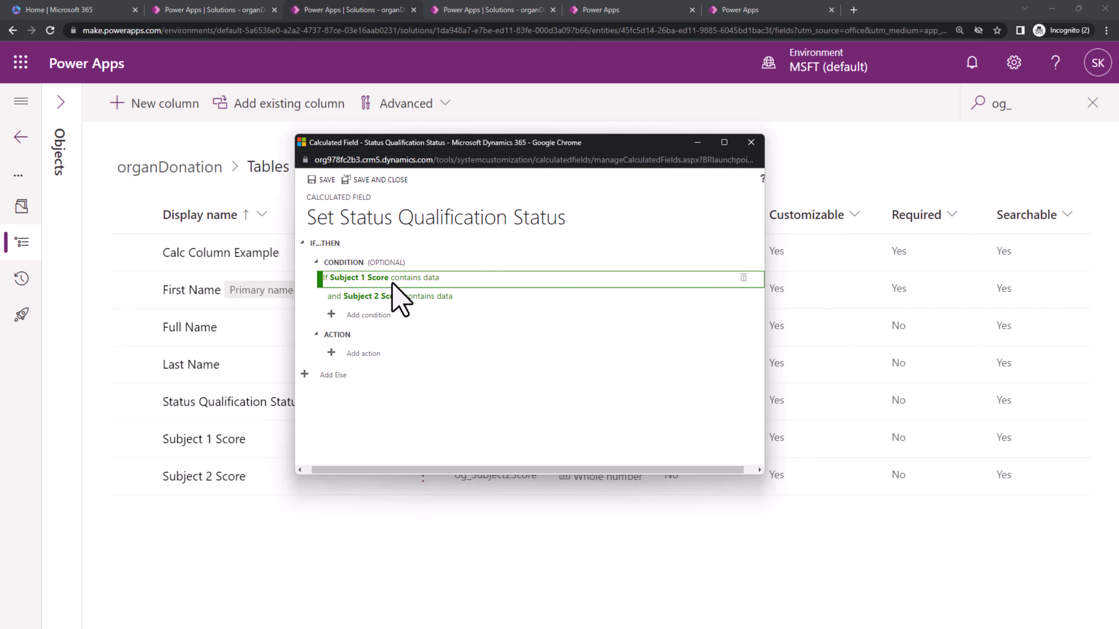
pyautogui.click(387, 283)
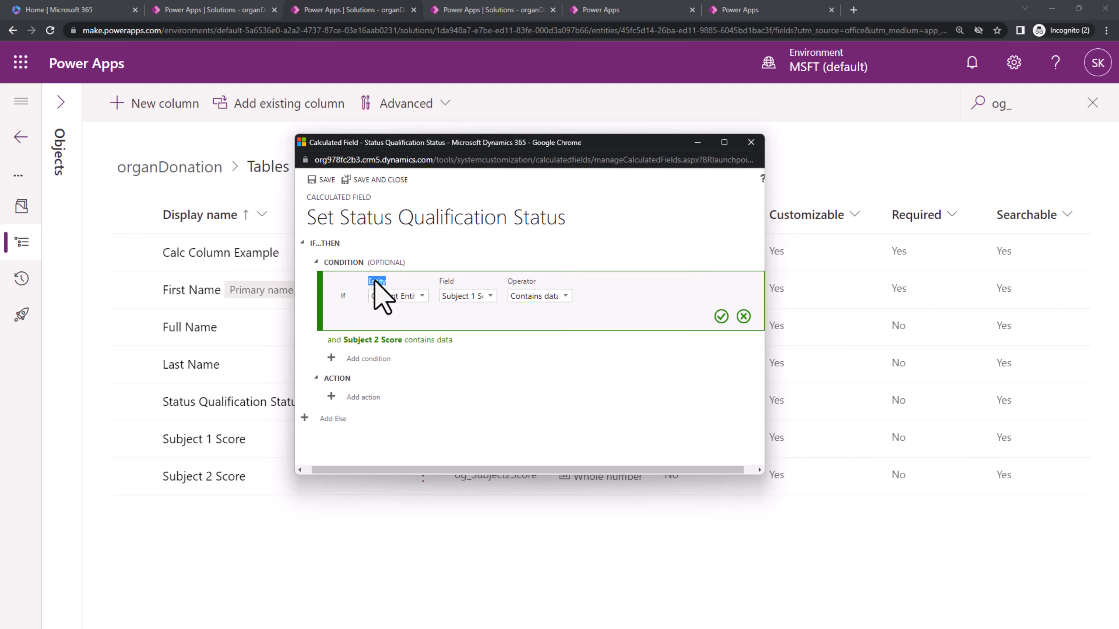
pyautogui.click(567, 297)
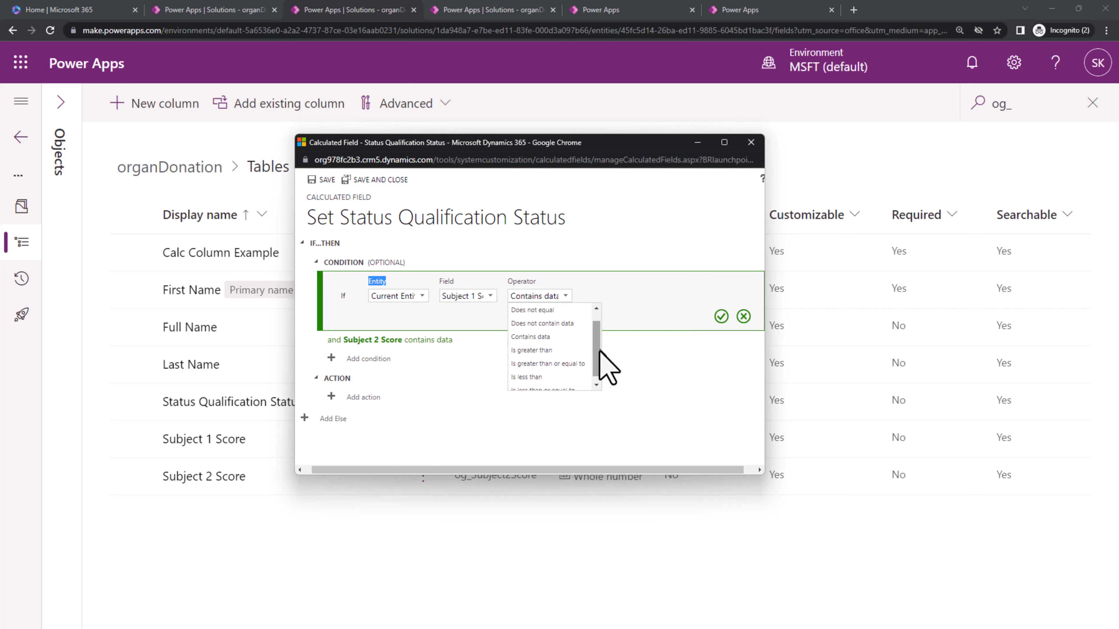
pyautogui.click(563, 349)
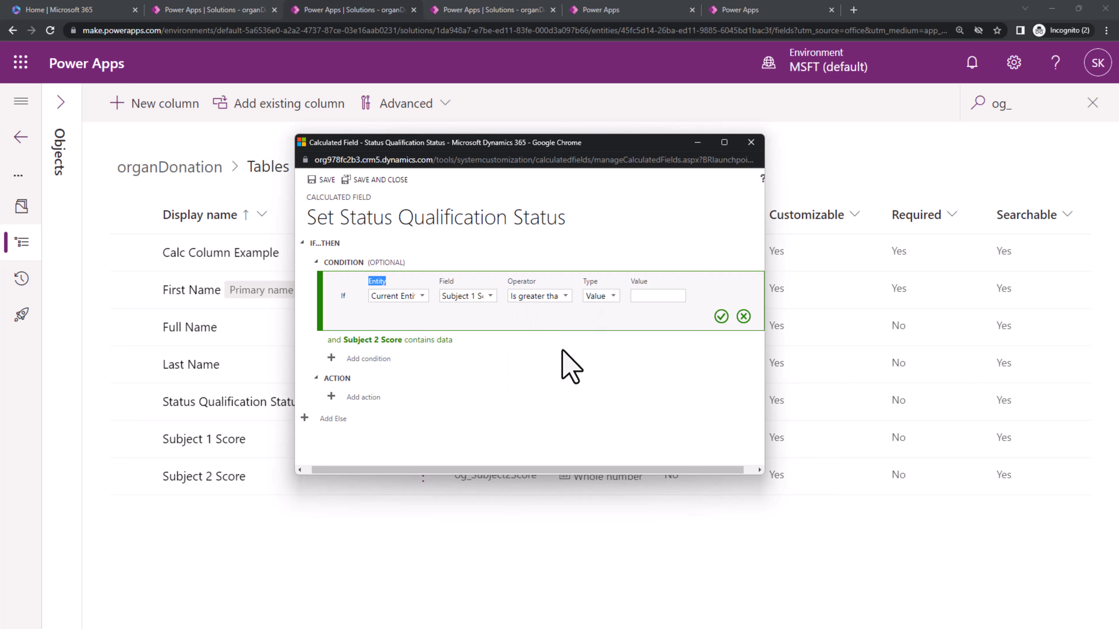
pyautogui.click(652, 296)
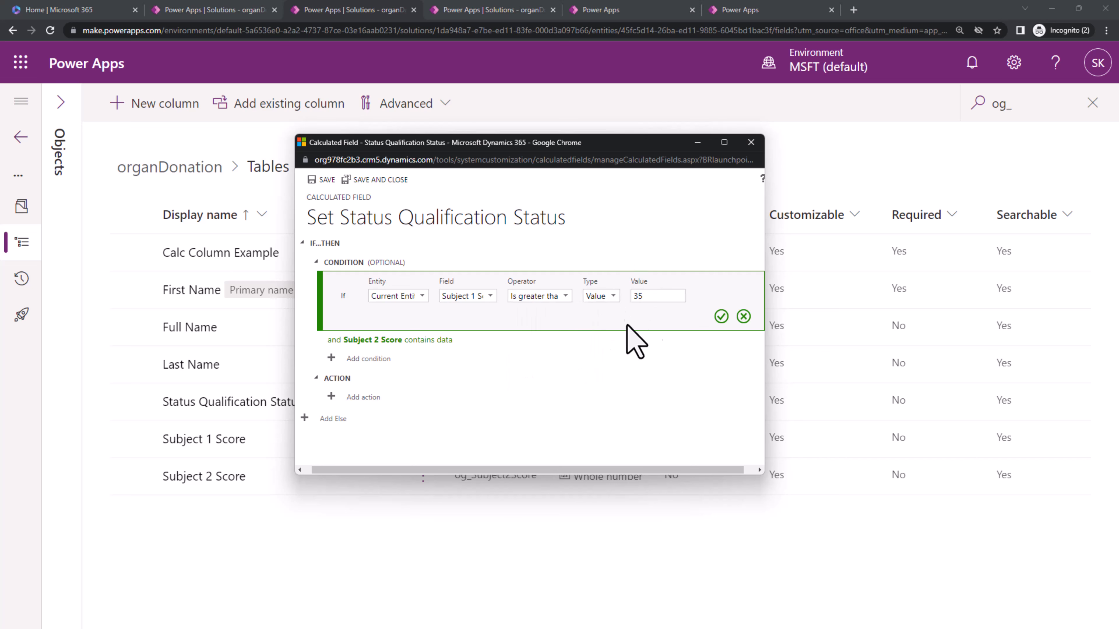
pyautogui.click(721, 316)
# - Change the Subject 2 Score condition to Is greater than with the value 35, and accept it
pyautogui.click(390, 298)
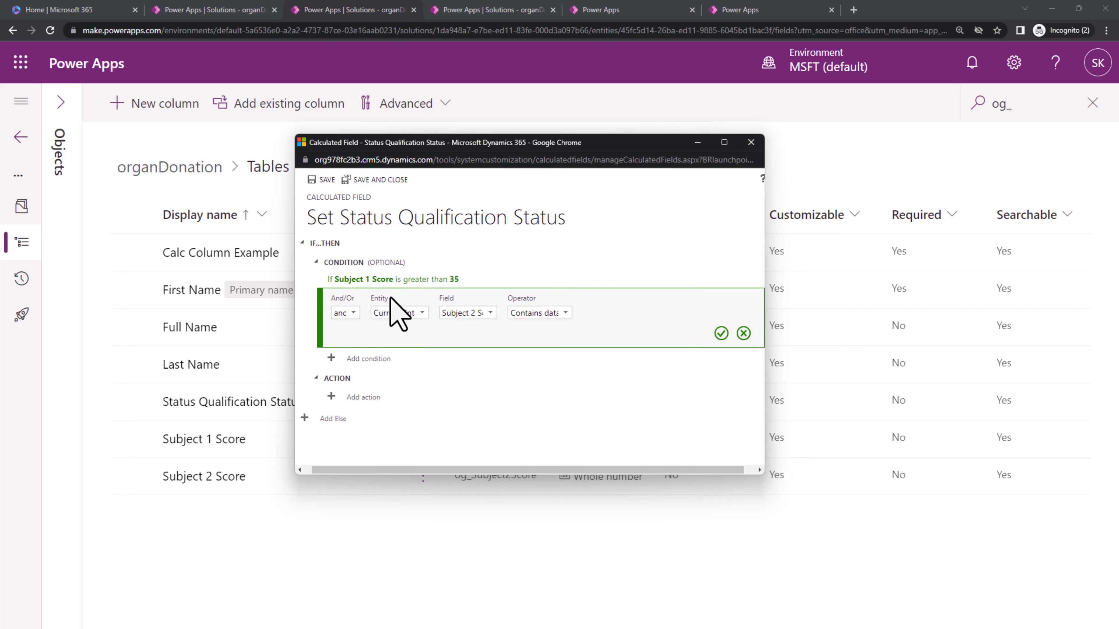
pyautogui.click(565, 313)
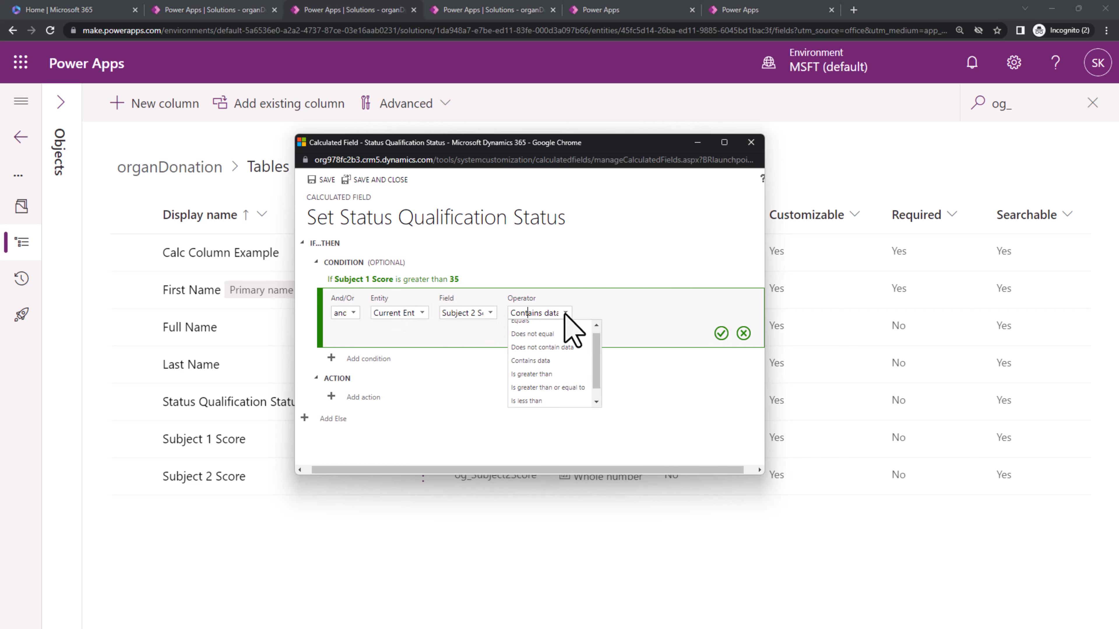
pyautogui.moveTo(596, 354); pyautogui.dragTo(599, 387)
pyautogui.click(551, 362)
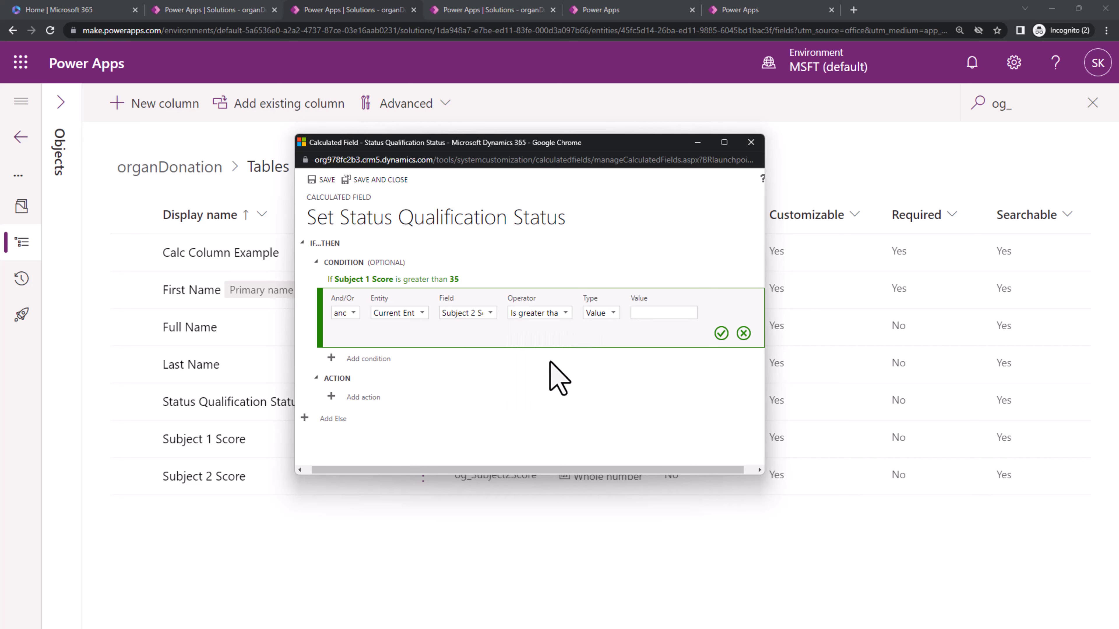
pyautogui.click(656, 316)
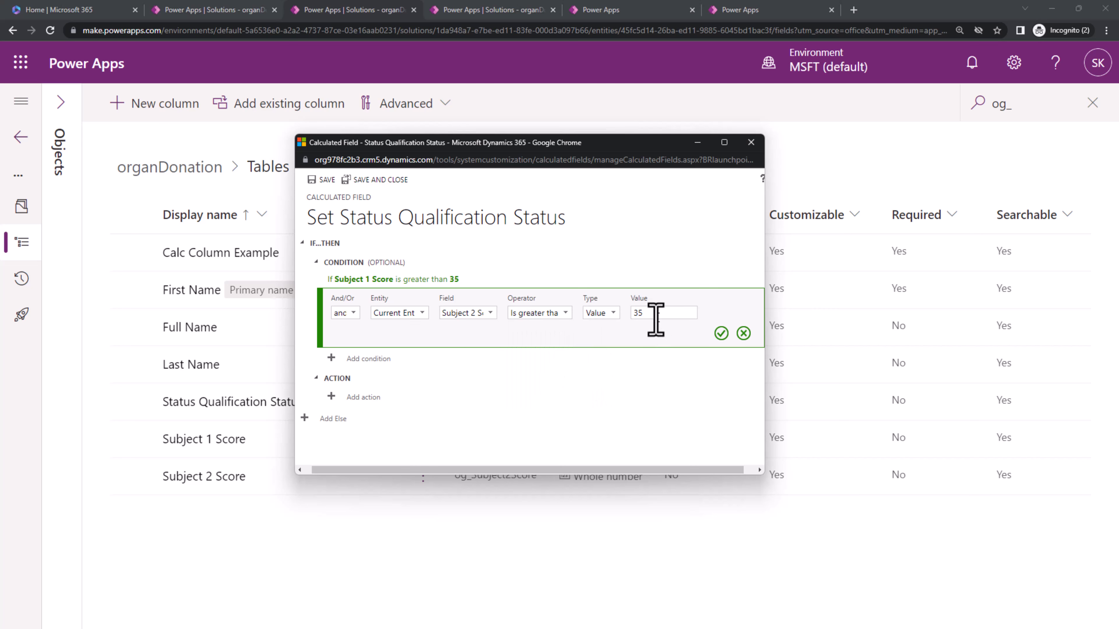
pyautogui.click(721, 333)
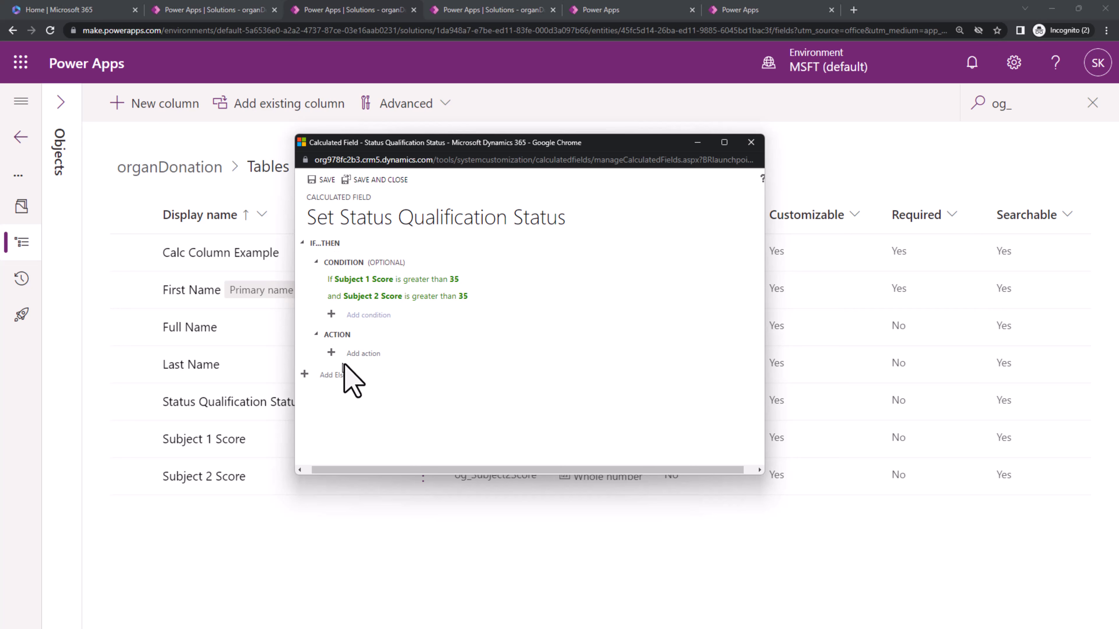
# - Add an action to the If...Then branch that sets Status Qualification Status to "Qualified" in quotation marks, and accept it
pyautogui.click(362, 354)
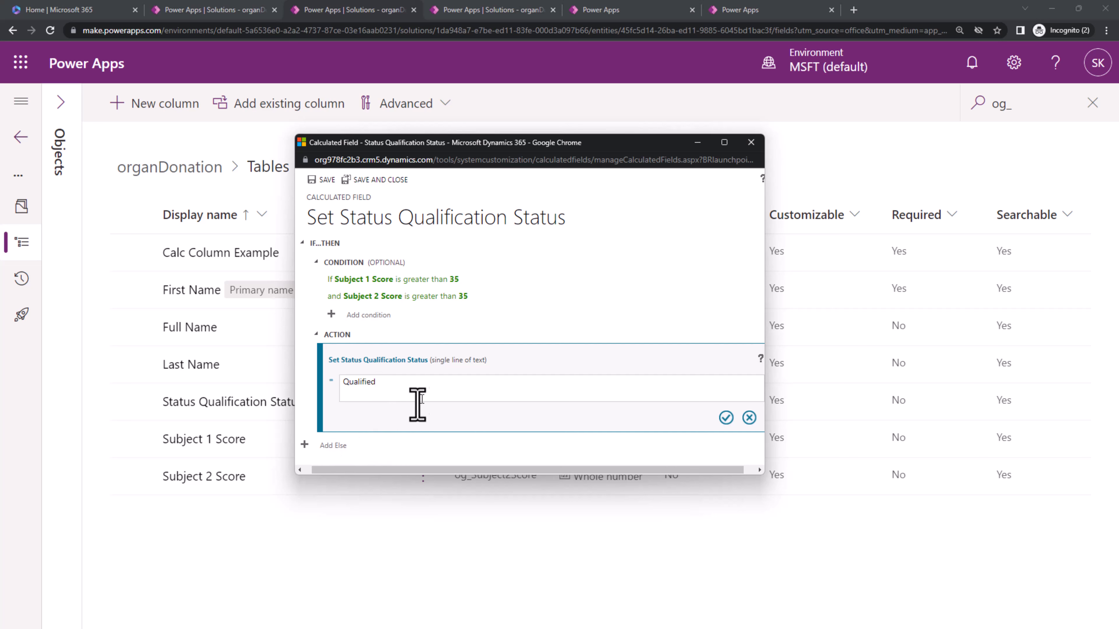
pyautogui.click(726, 418)
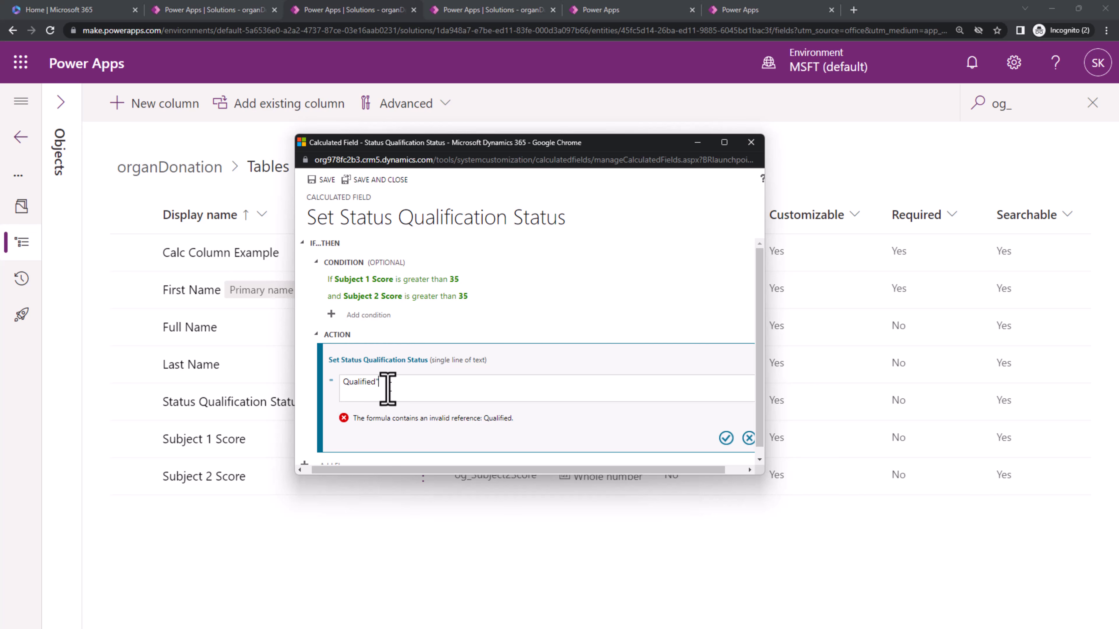
pyautogui.press('Home')
pyautogui.write('"')
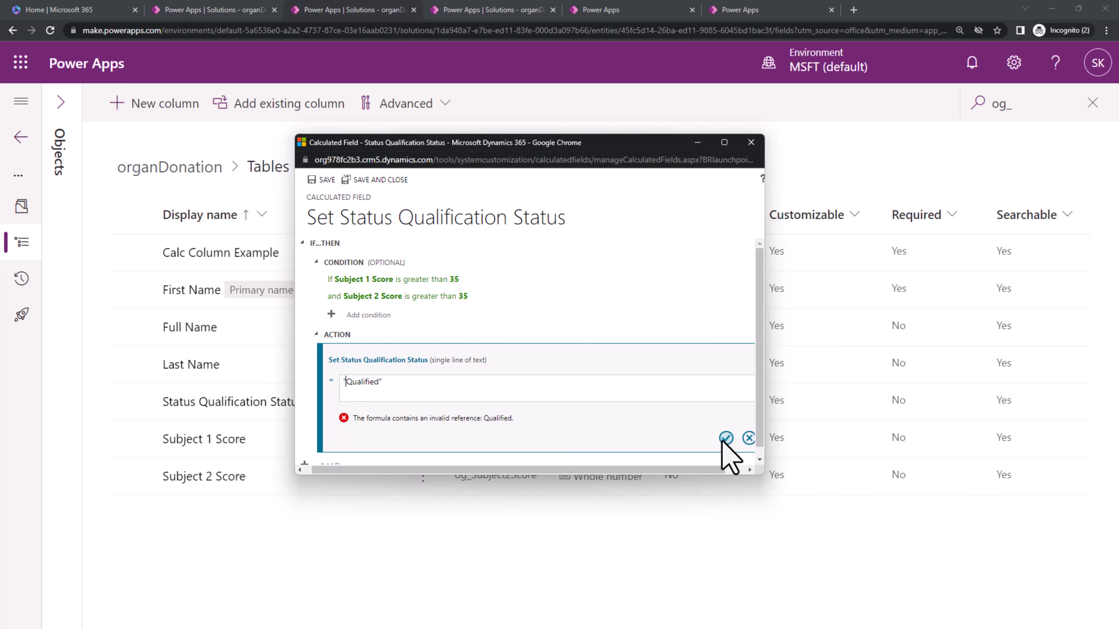
pyautogui.click(725, 438)
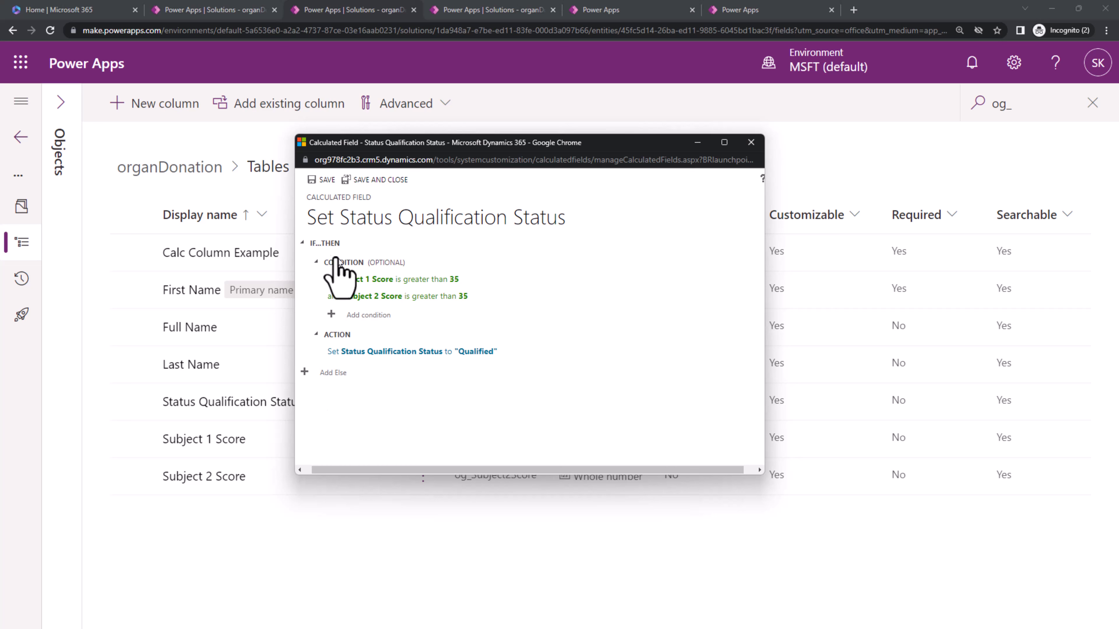
# - Add an Else branch and start a condition in it on the current entity's Subject 1 Score field
pyautogui.click(339, 375)
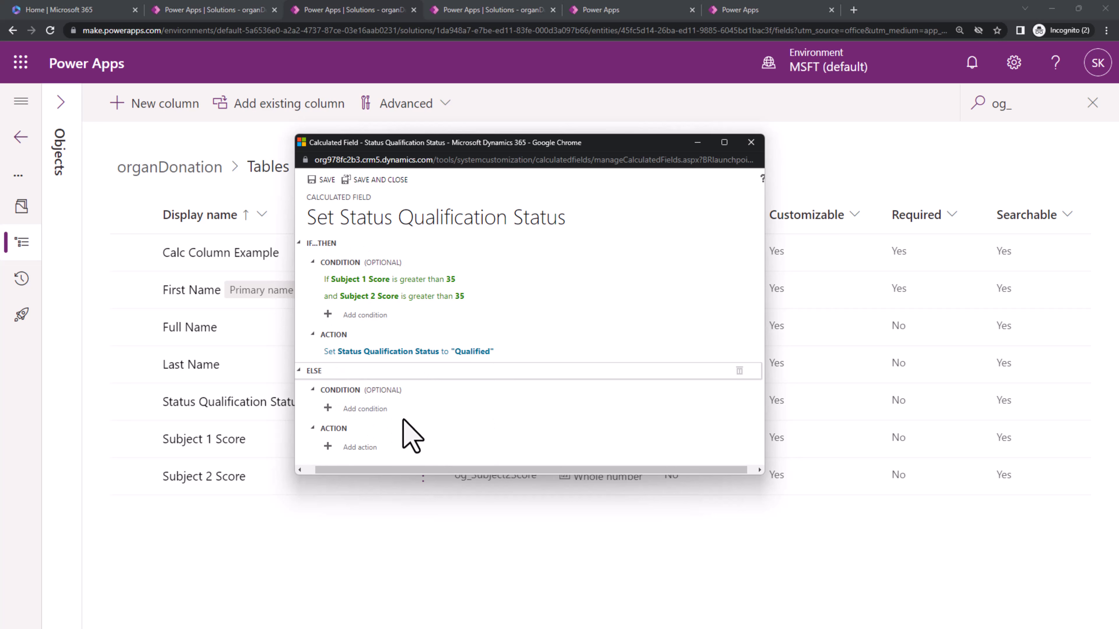
pyautogui.click(360, 409)
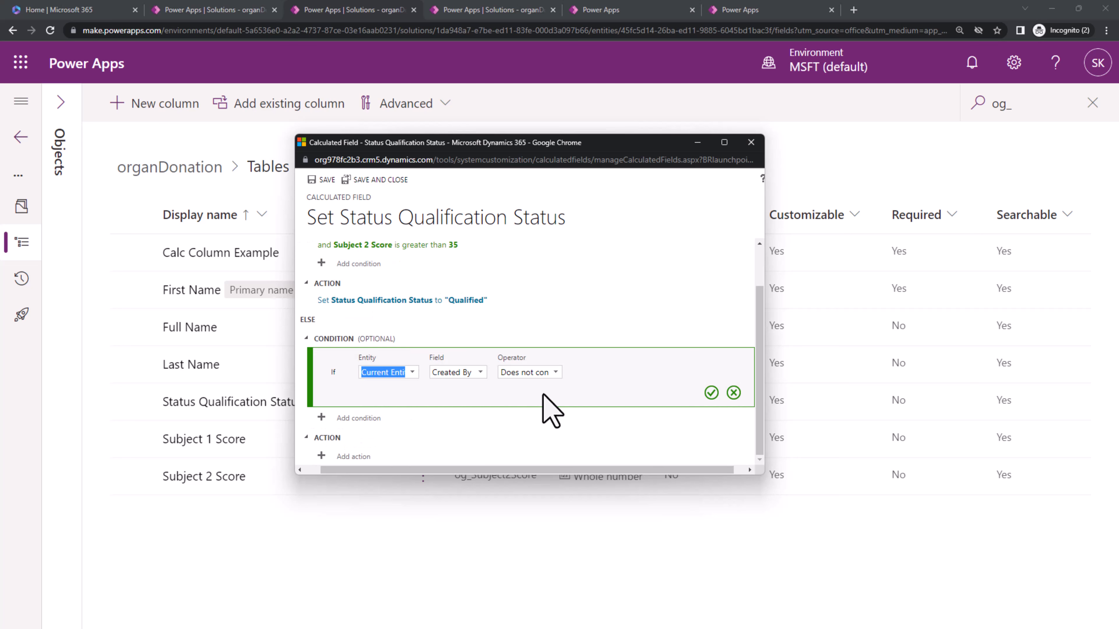
pyautogui.click(414, 374)
pyautogui.click(470, 374)
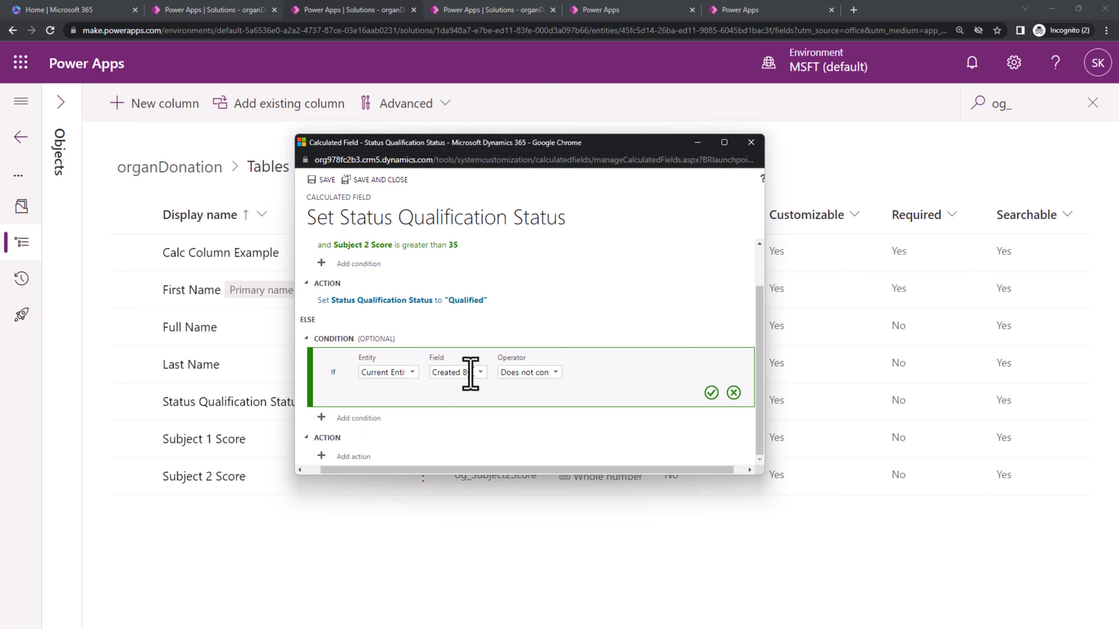
pyautogui.click(480, 373)
pyautogui.moveTo(510, 400); pyautogui.dragTo(517, 455)
pyautogui.click(480, 463)
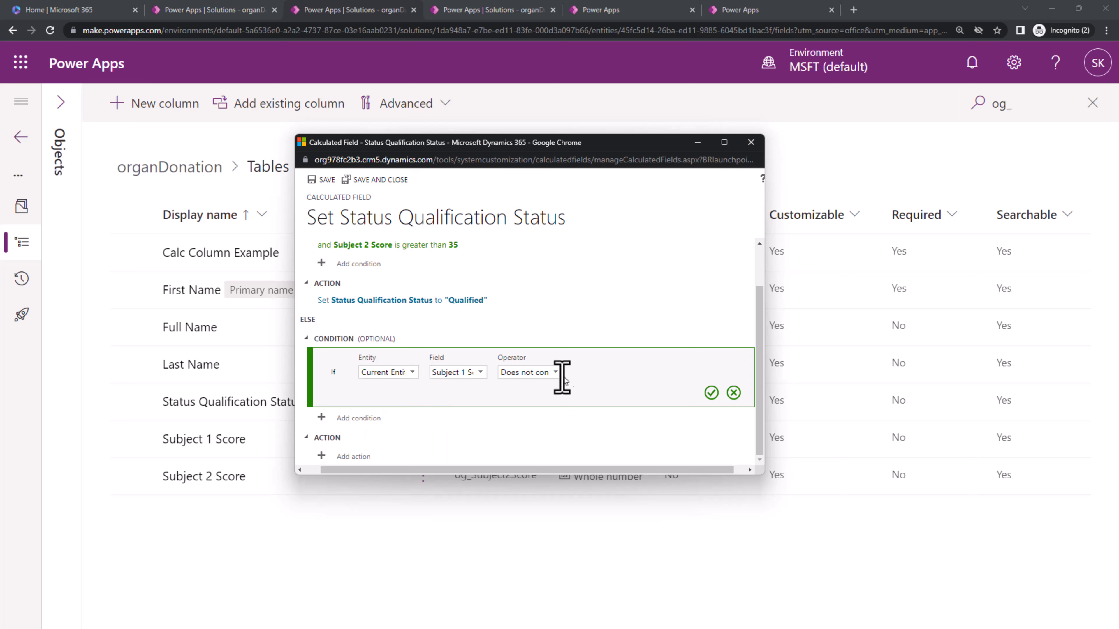
# - Set the Else branch's Subject 1 Score condition to Is less than with the value 35, and accept it
pyautogui.click(557, 373)
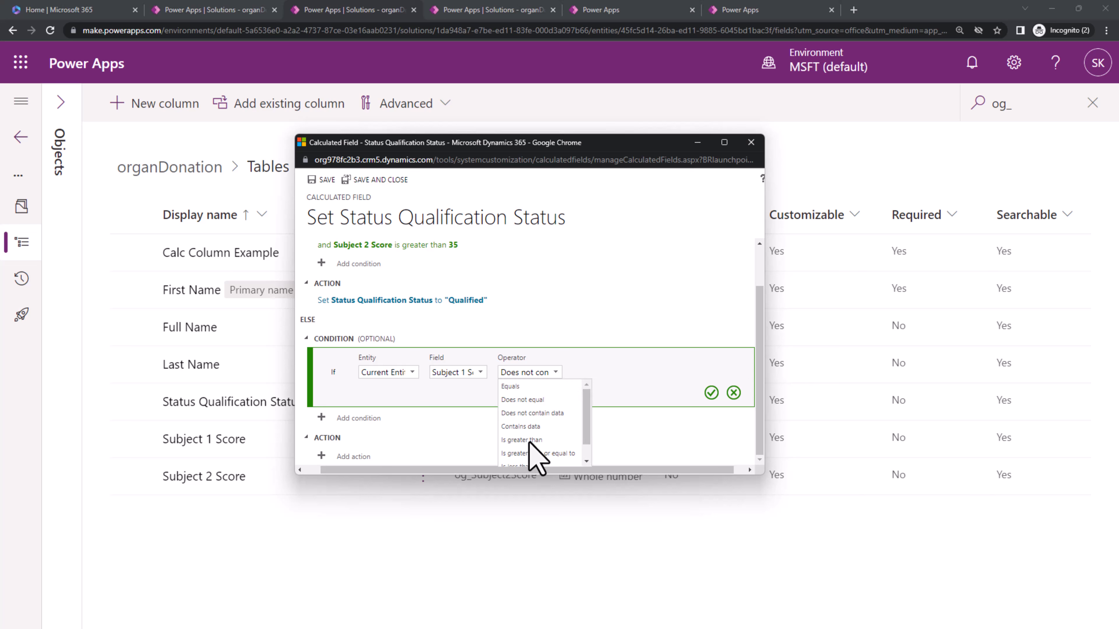
pyautogui.scroll(-1, 590, 432)
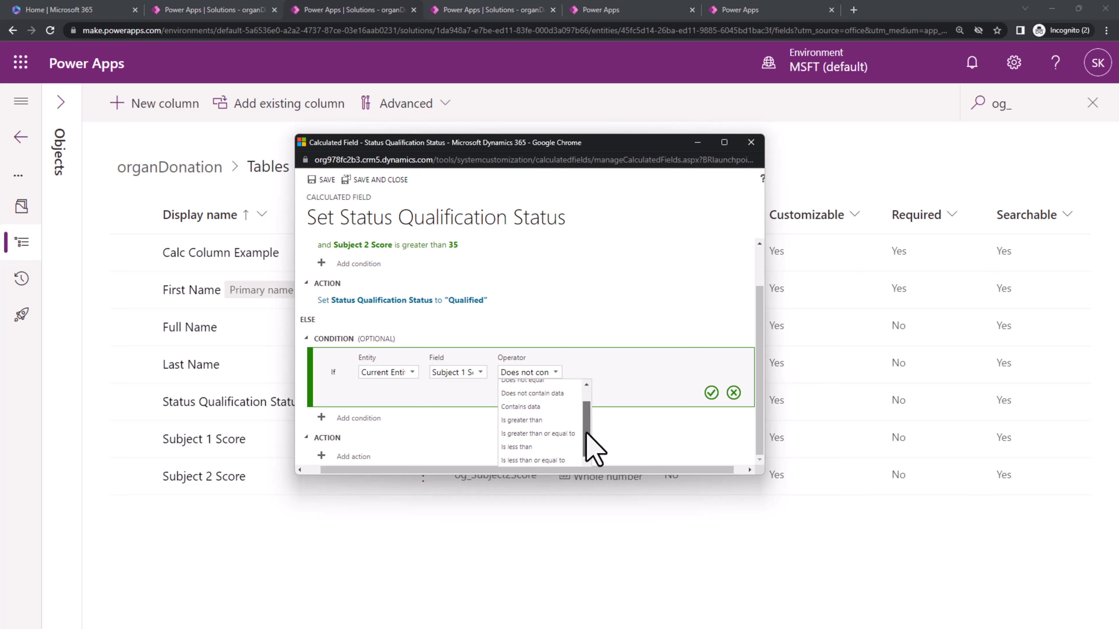
pyautogui.click(529, 447)
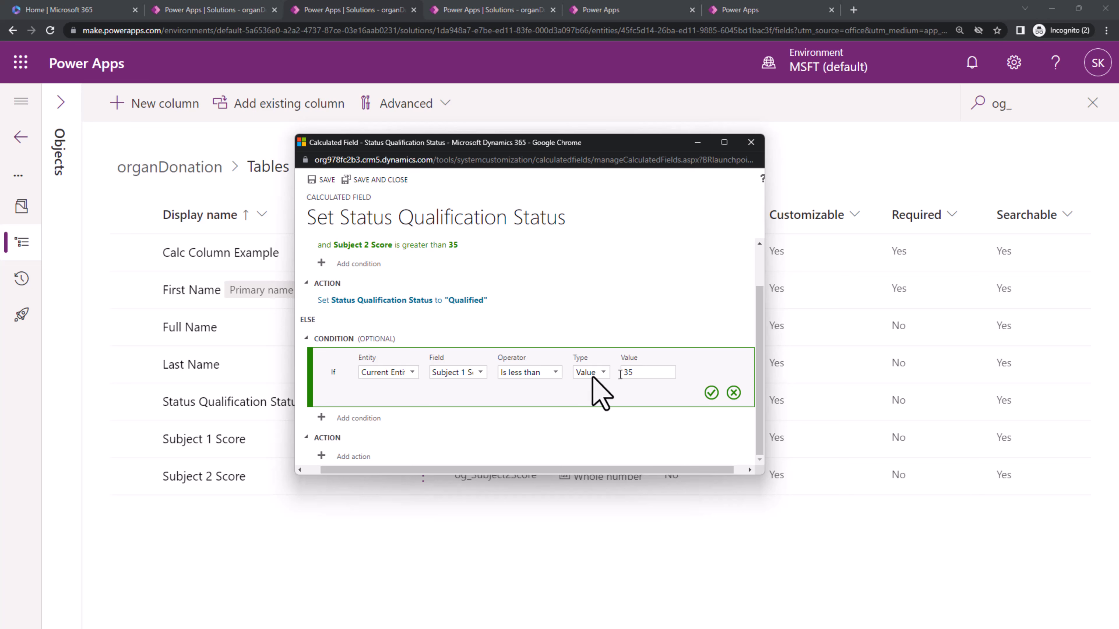
pyautogui.click(551, 374)
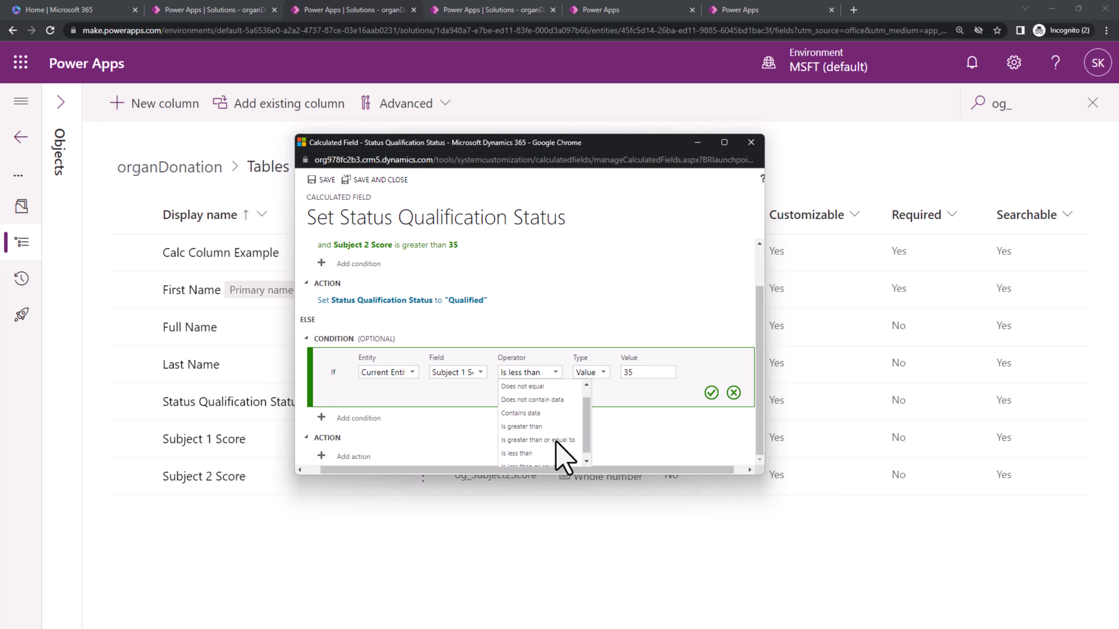
pyautogui.click(556, 441)
pyautogui.click(556, 373)
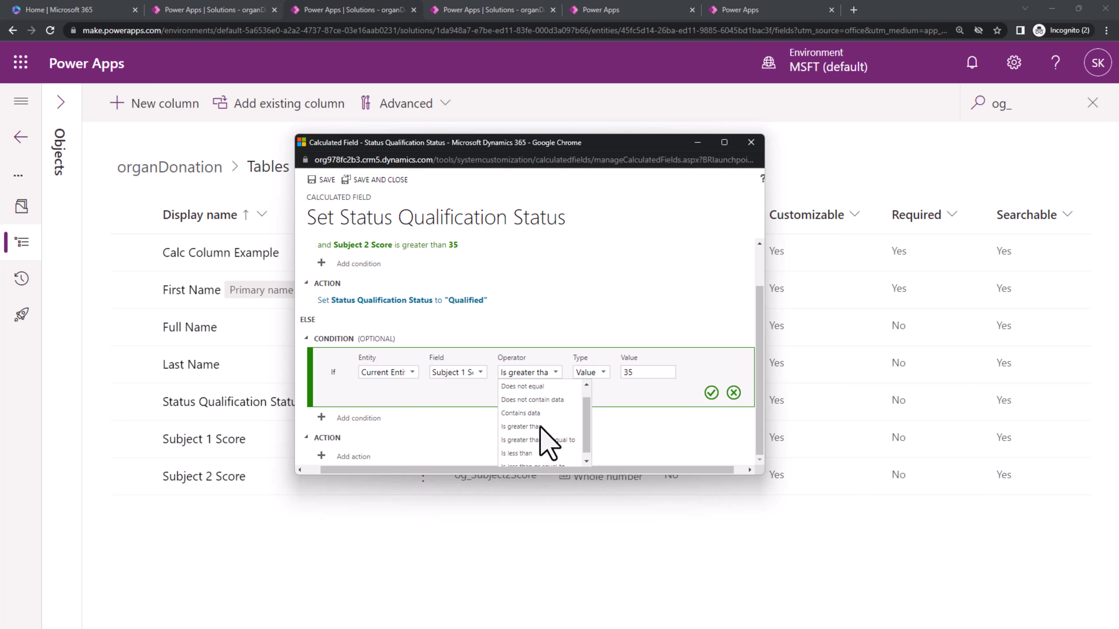
pyautogui.click(541, 427)
pyautogui.click(556, 372)
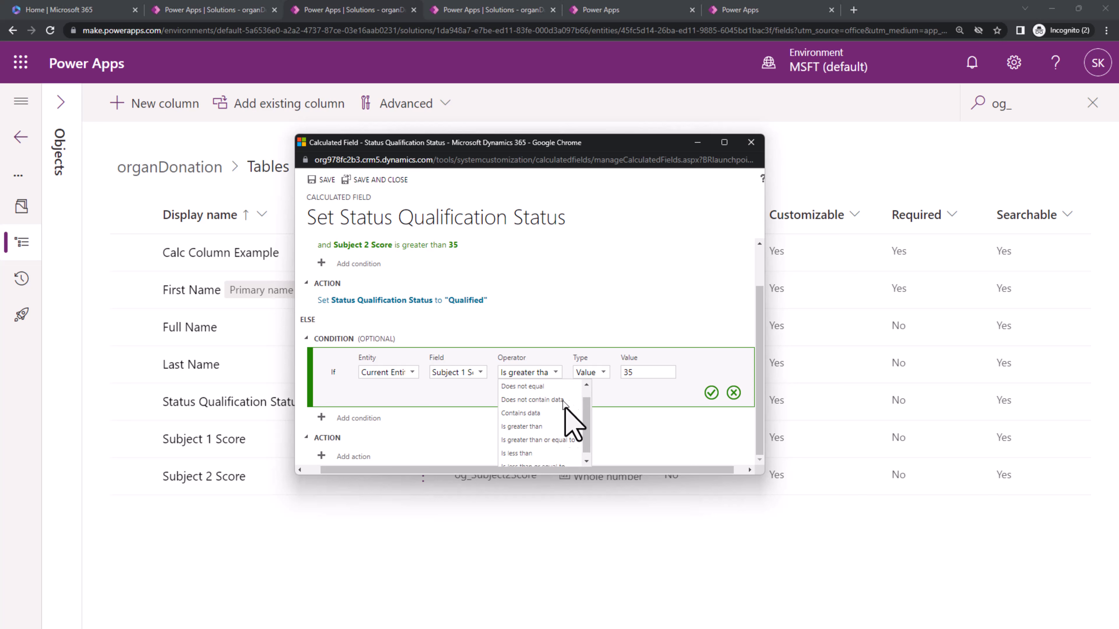
pyautogui.click(534, 461)
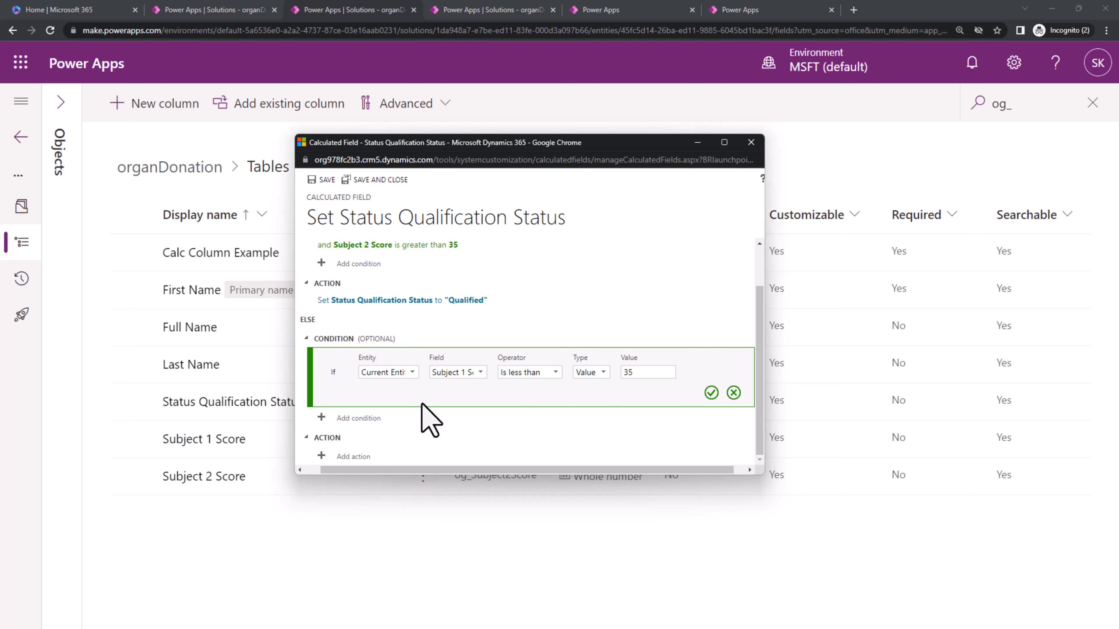
pyautogui.click(712, 393)
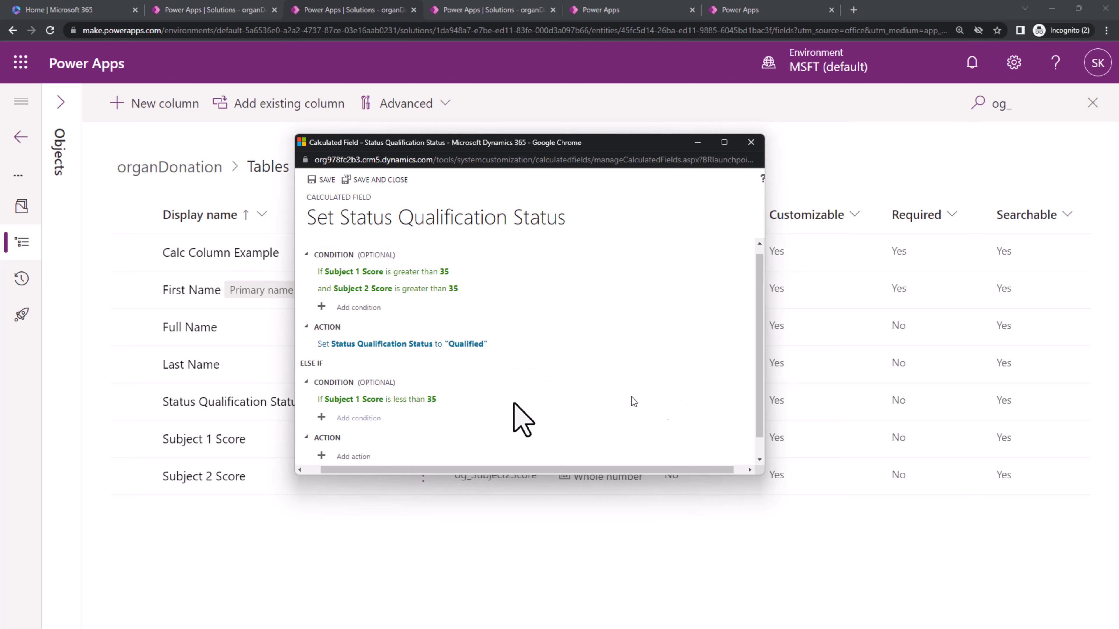
# - Add a second Else If condition joined with "or" requiring Subject 2 Score Is less than 35, and accept it
pyautogui.click(325, 418)
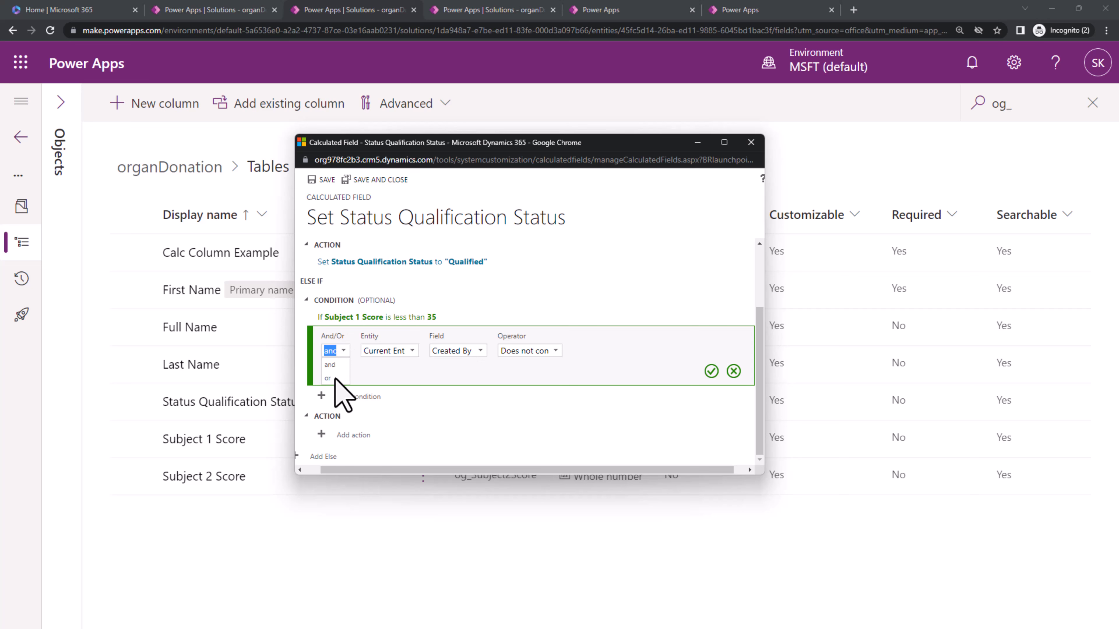
pyautogui.click(336, 378)
pyautogui.click(481, 351)
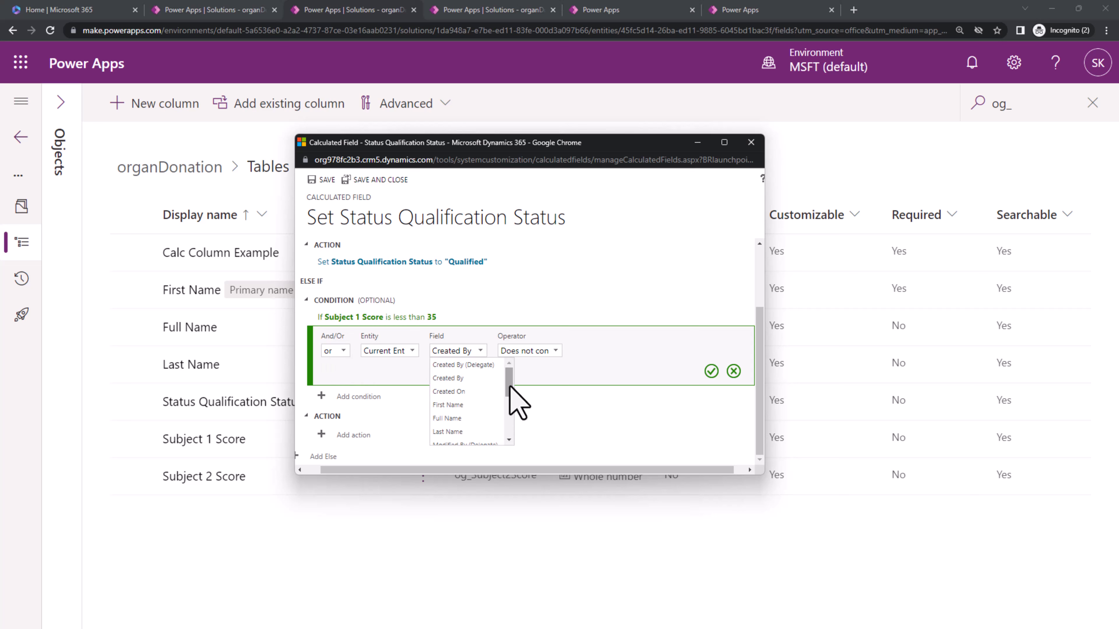
pyautogui.moveTo(509, 381); pyautogui.dragTo(511, 419)
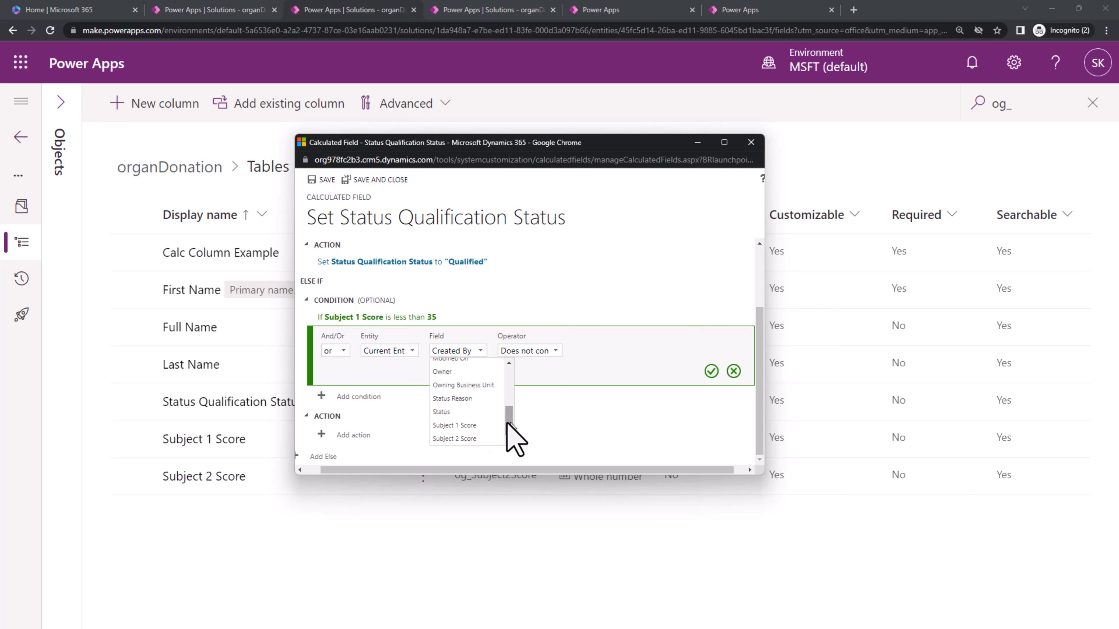
pyautogui.click(456, 441)
pyautogui.click(550, 351)
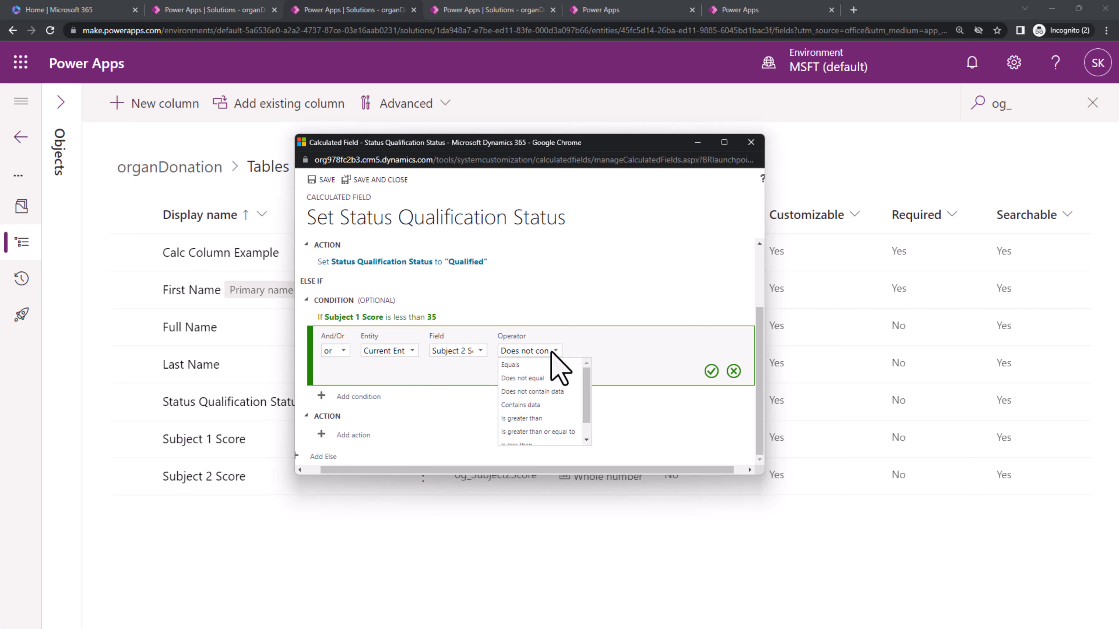
pyautogui.moveTo(589, 388); pyautogui.dragTo(585, 424)
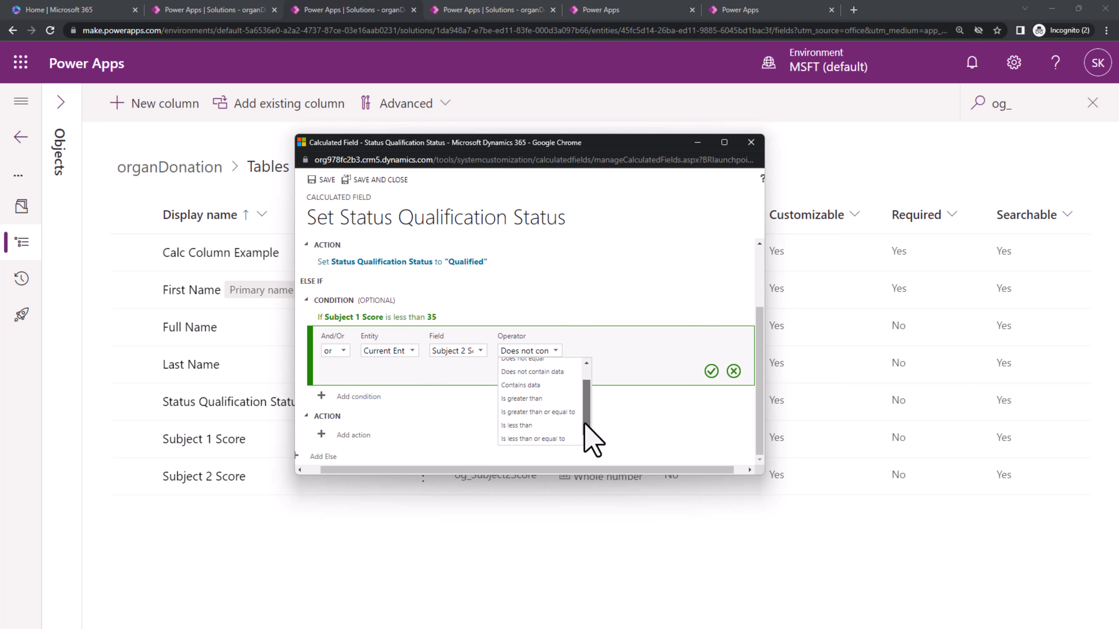
pyautogui.click(528, 439)
pyautogui.click(551, 352)
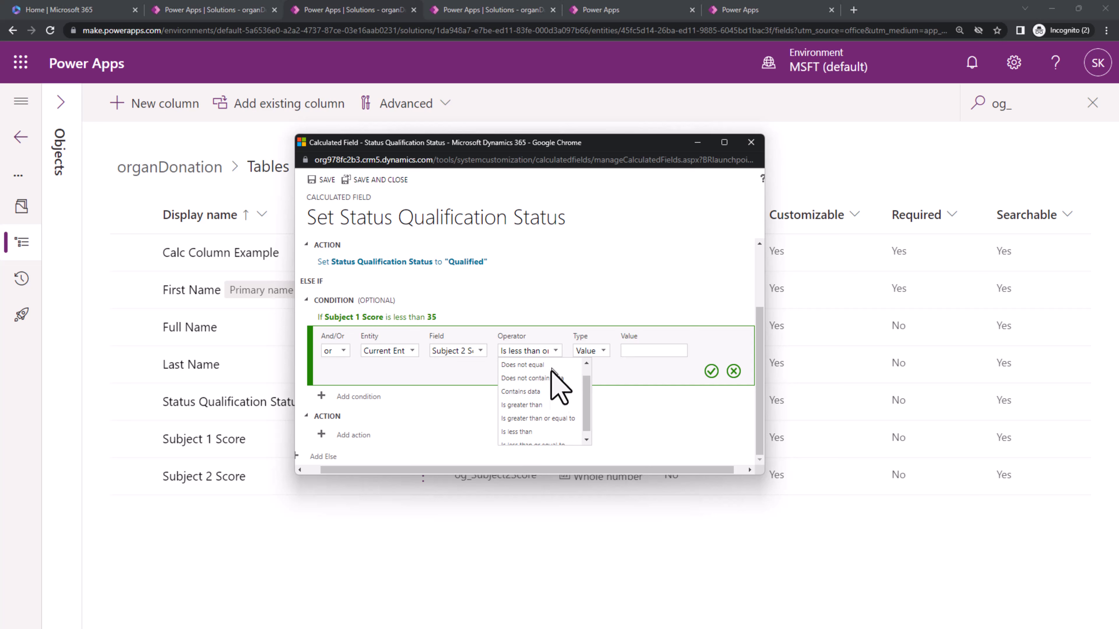
pyautogui.click(515, 432)
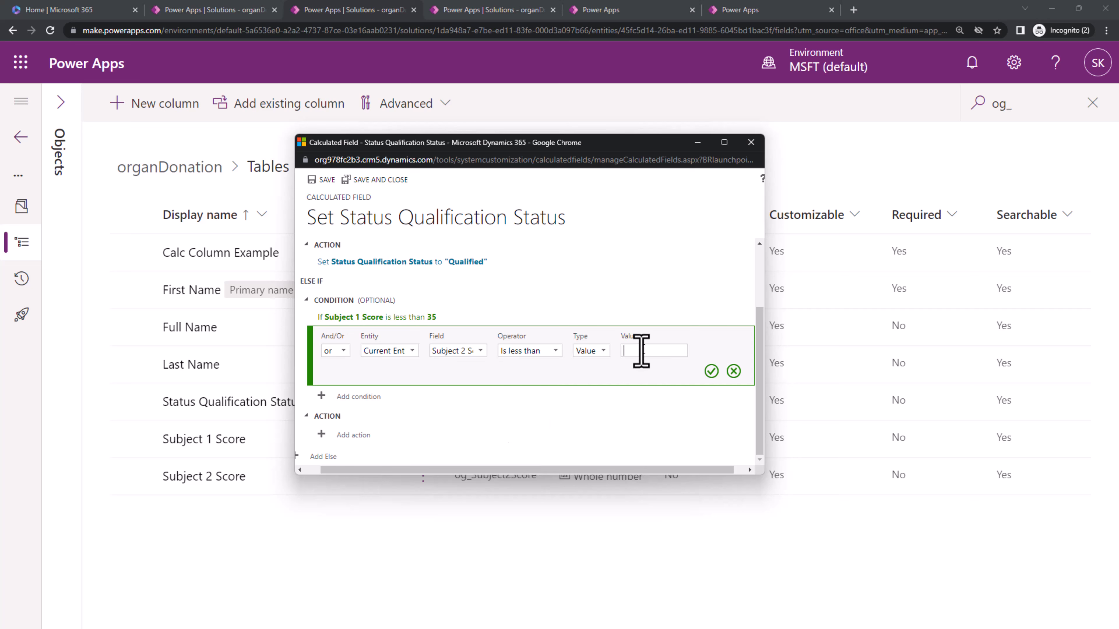
pyautogui.click(712, 371)
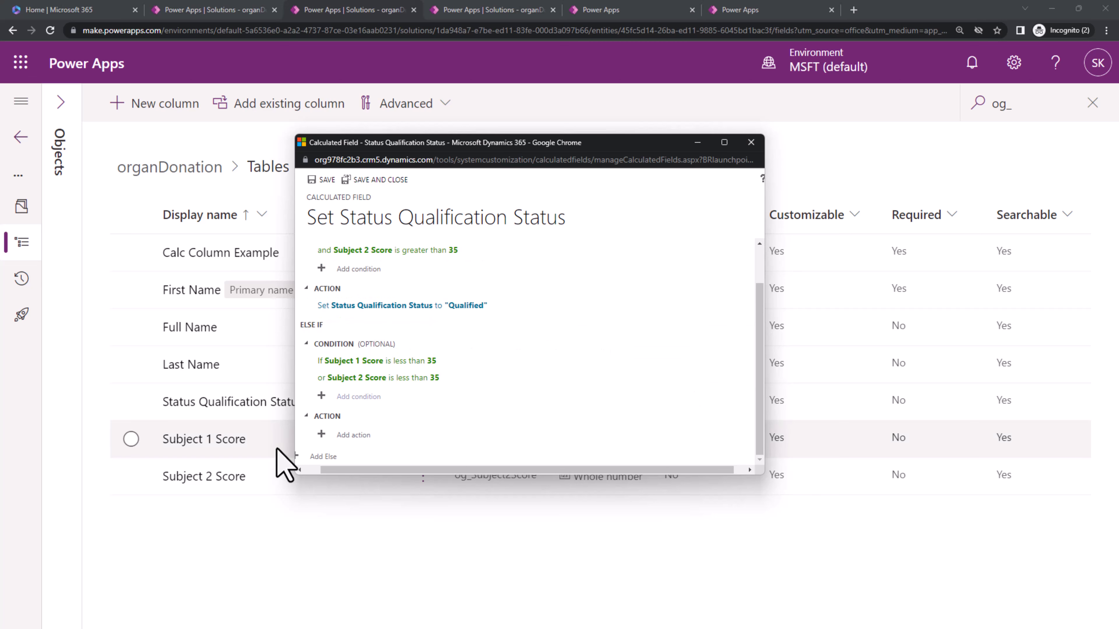
# - Add an action to the Else If branch that sets Status Qualification Status to "Disqualified", and accept it
pyautogui.click(353, 435)
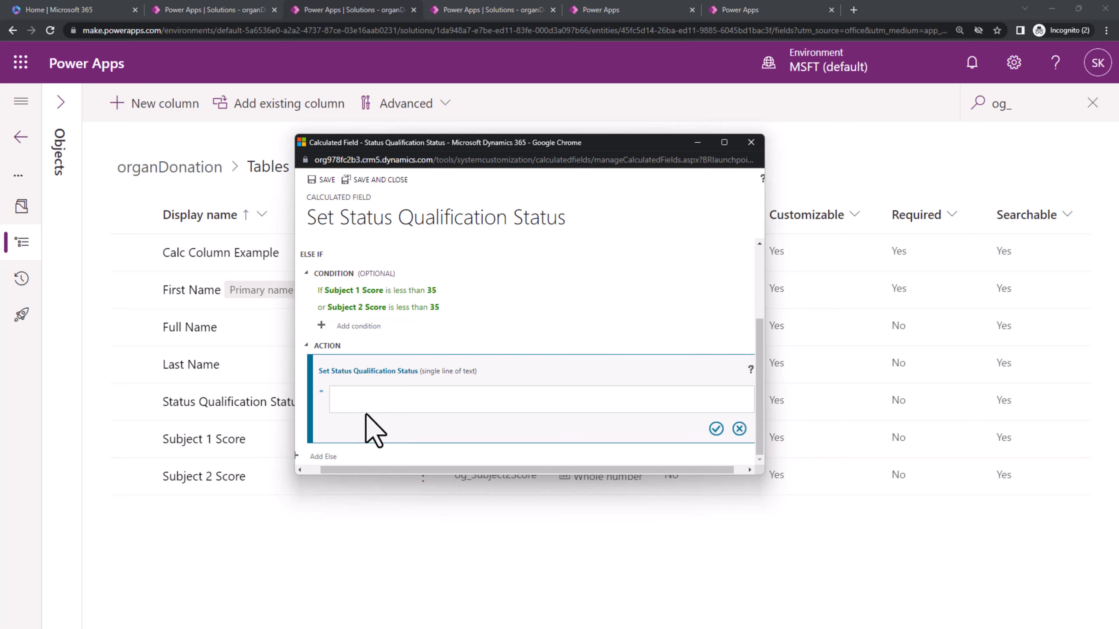
pyautogui.write('"Disqualified')
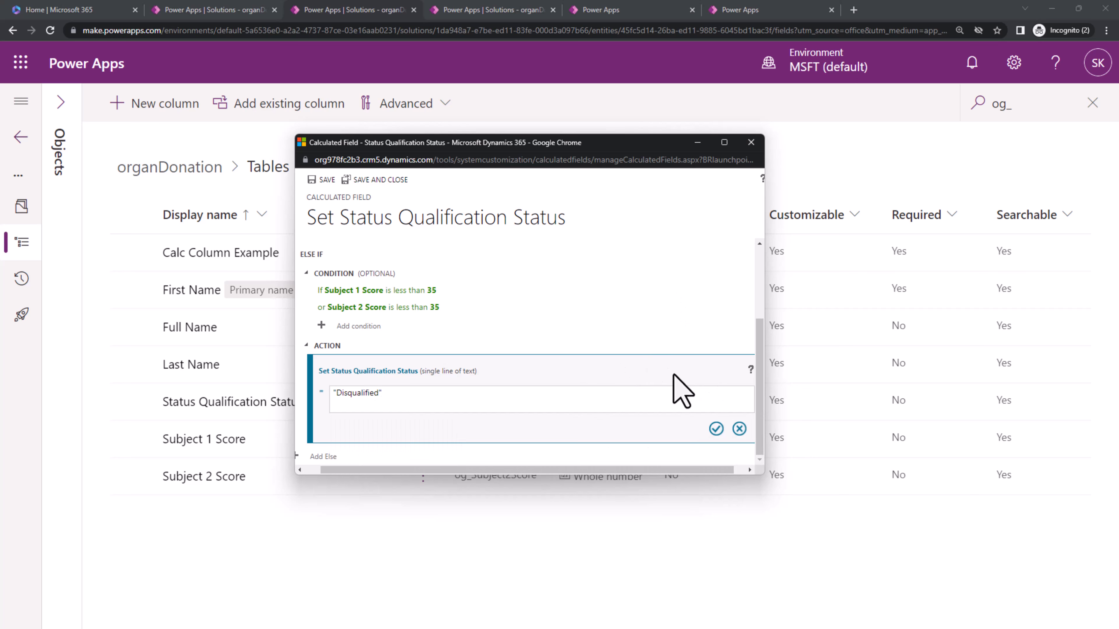
pyautogui.click(716, 428)
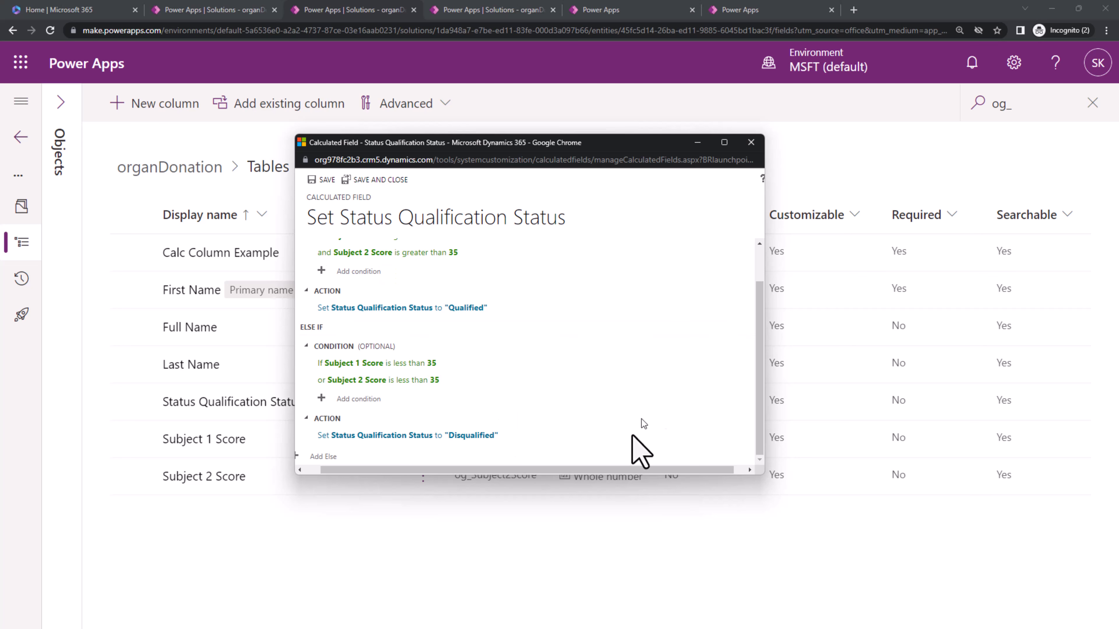
# - Enlarge the calculated field window and review the If...Then and Else If branches by collapsing and expanding them
pyautogui.moveTo(762, 473); pyautogui.dragTo(865, 582)
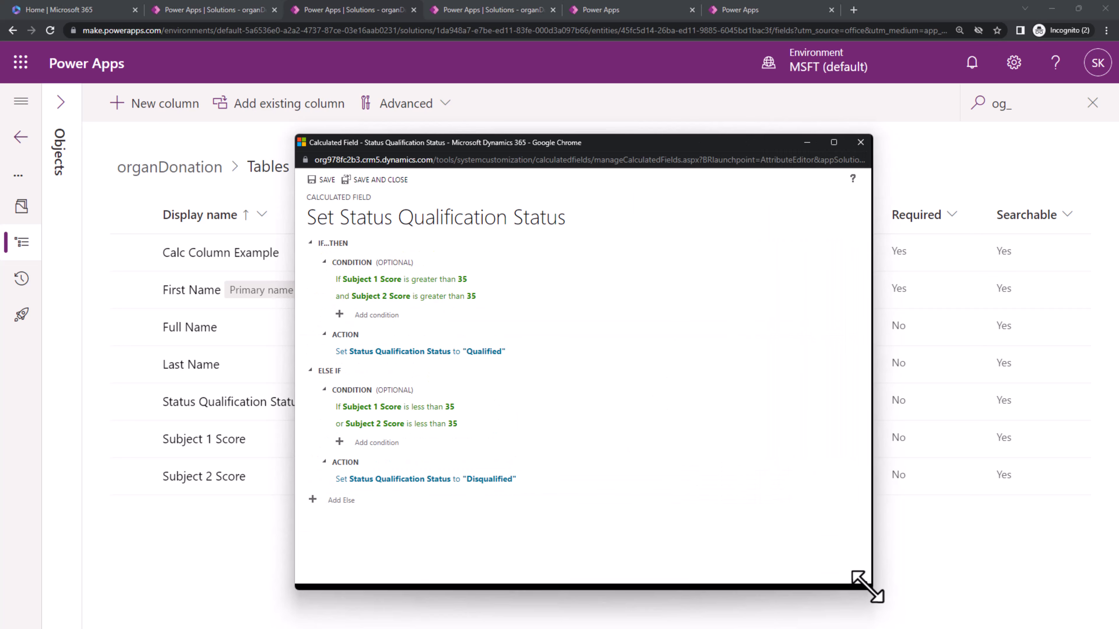
pyautogui.click(310, 244)
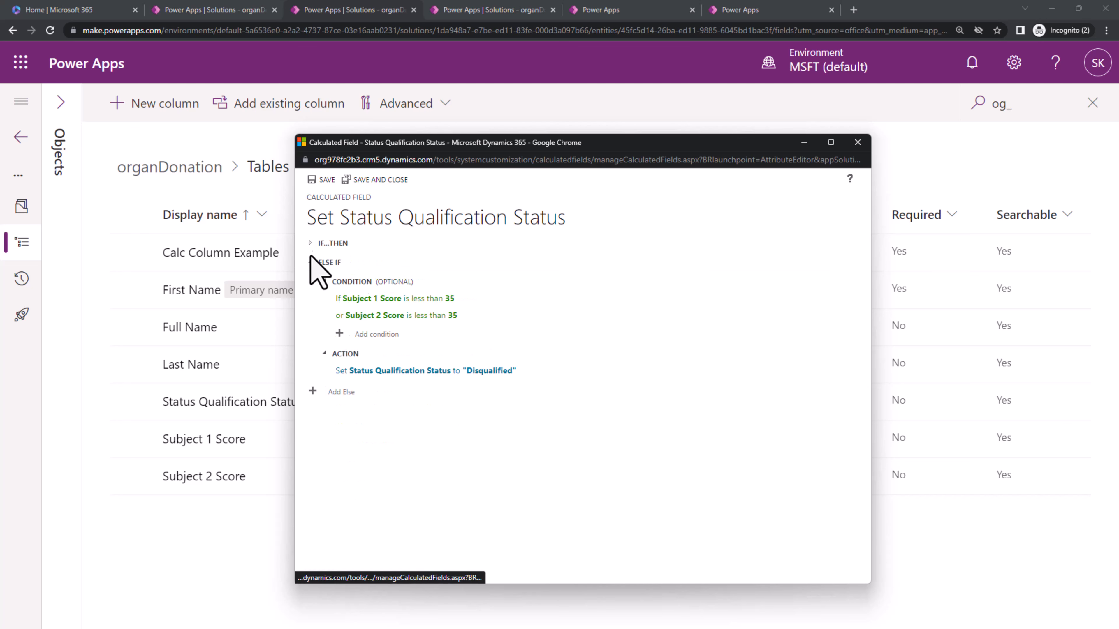
pyautogui.click(311, 262)
pyautogui.click(310, 243)
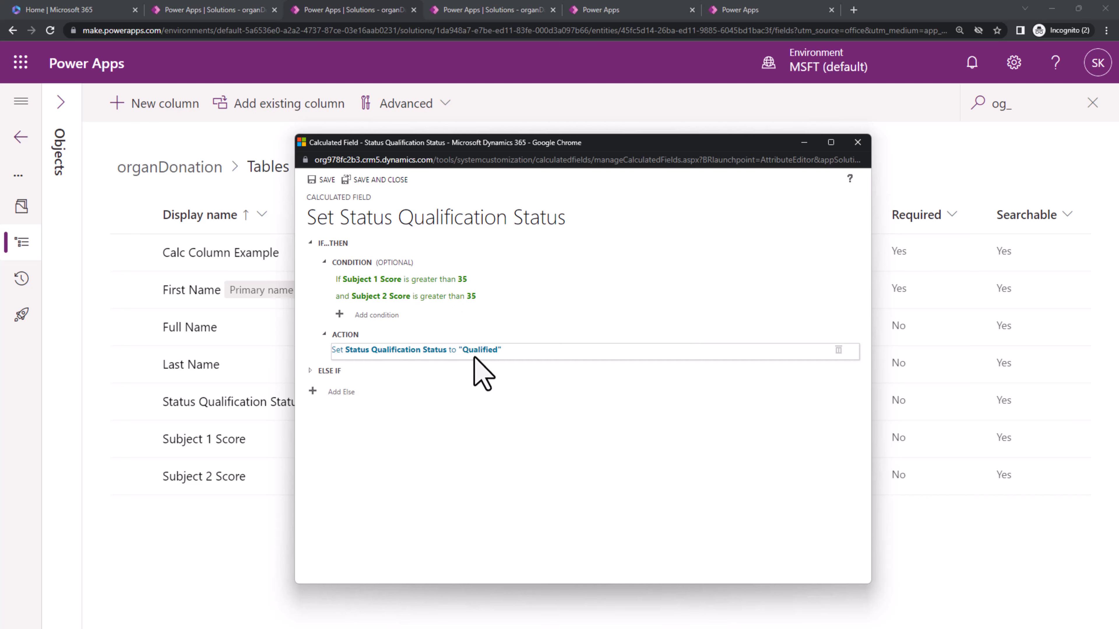
pyautogui.click(313, 371)
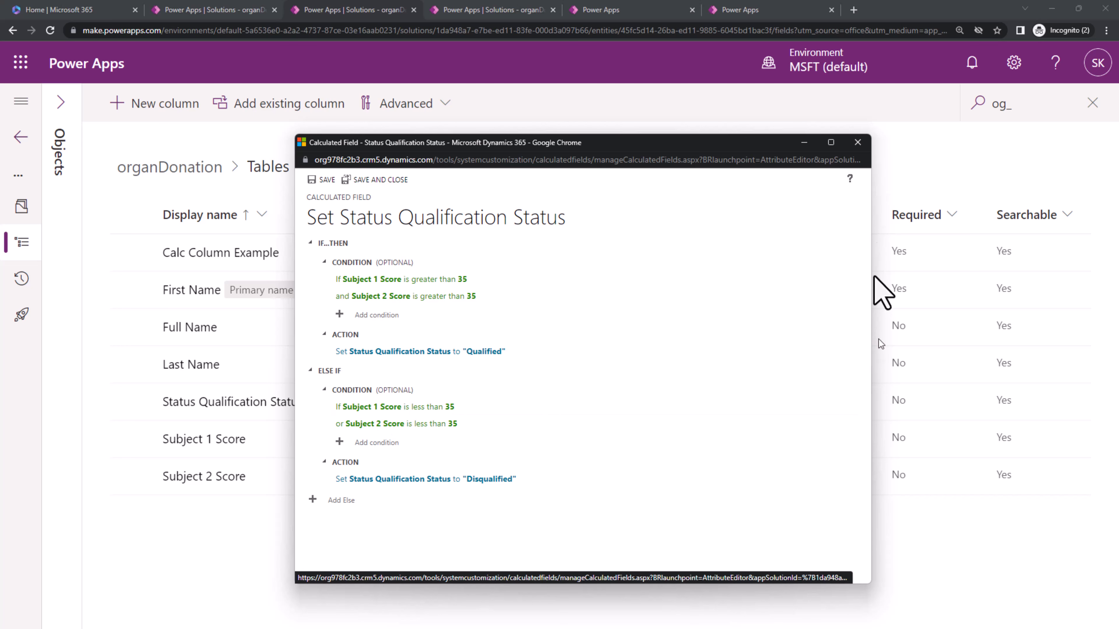
# - Save and close the calculated field, and go to the columns and data section of the Calc Column Example table
pyautogui.click(358, 179)
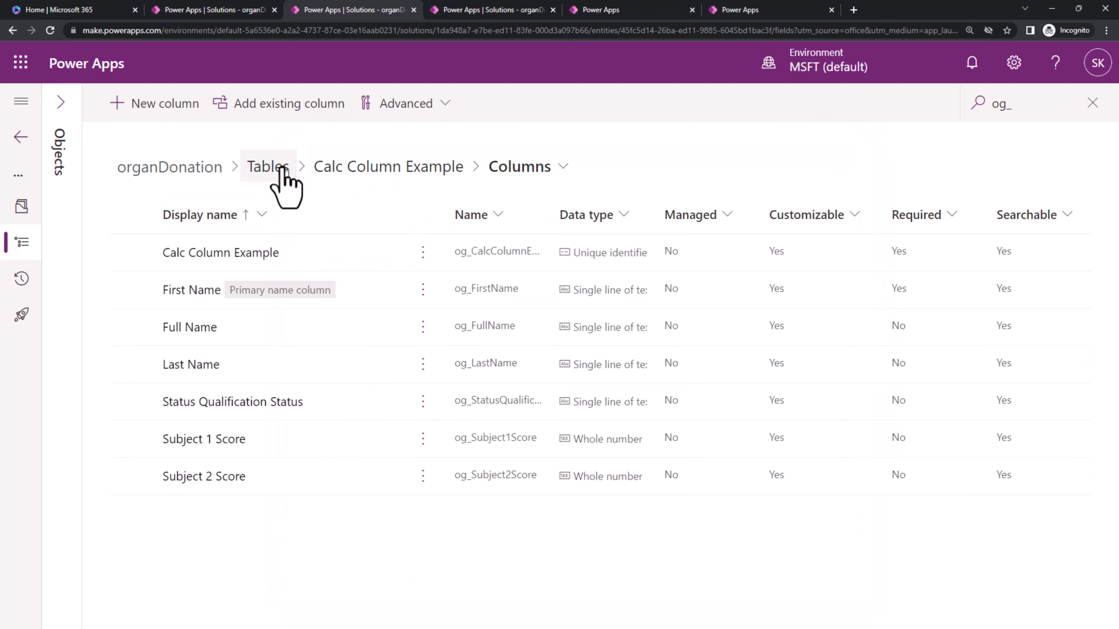
pyautogui.click(328, 174)
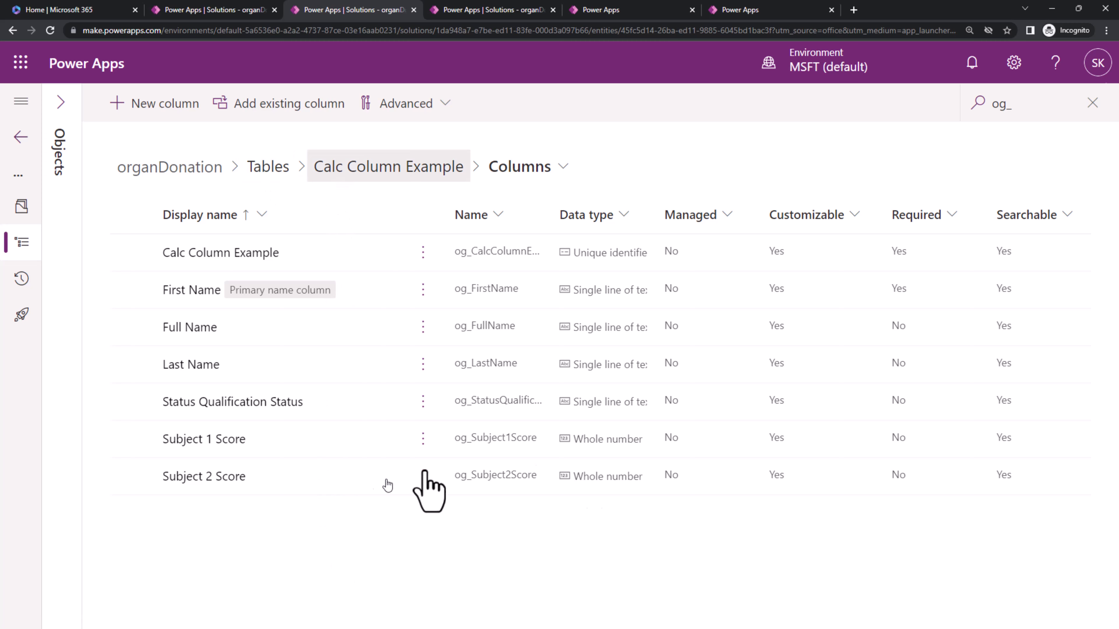
pyautogui.scroll(-5, 547, 507)
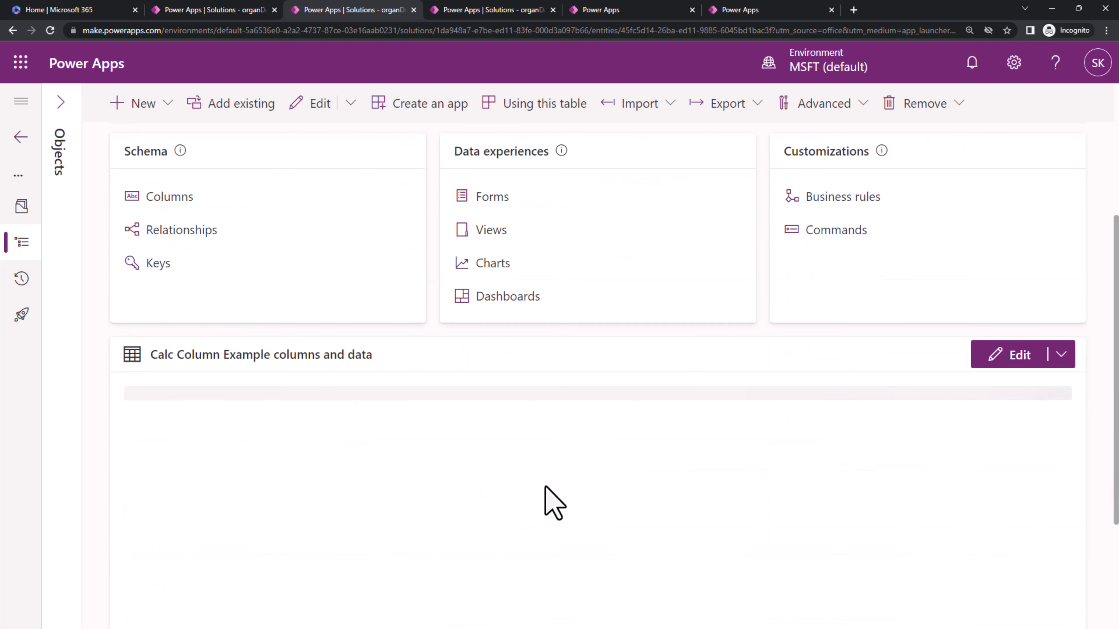
pyautogui.scroll(2, 992, 538)
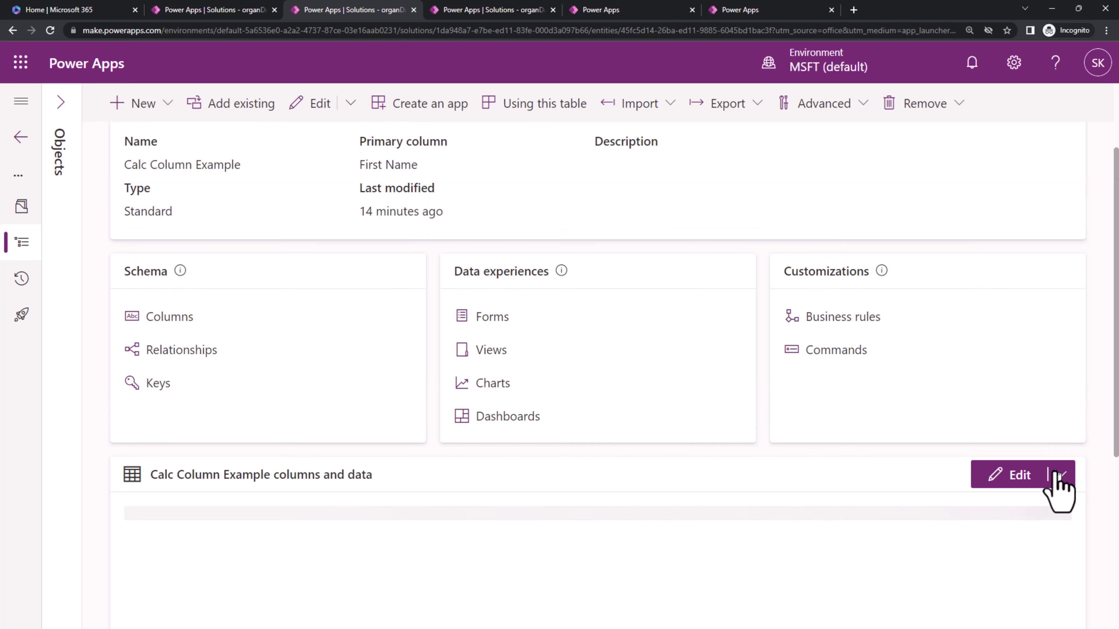
# - Show the existing Subject 1 Score, Status Qualification Status and Subject 2 Score columns in the Calc Column Example data grid
pyautogui.scroll(-3, 1070, 352)
pyautogui.scroll(1, 1069, 346)
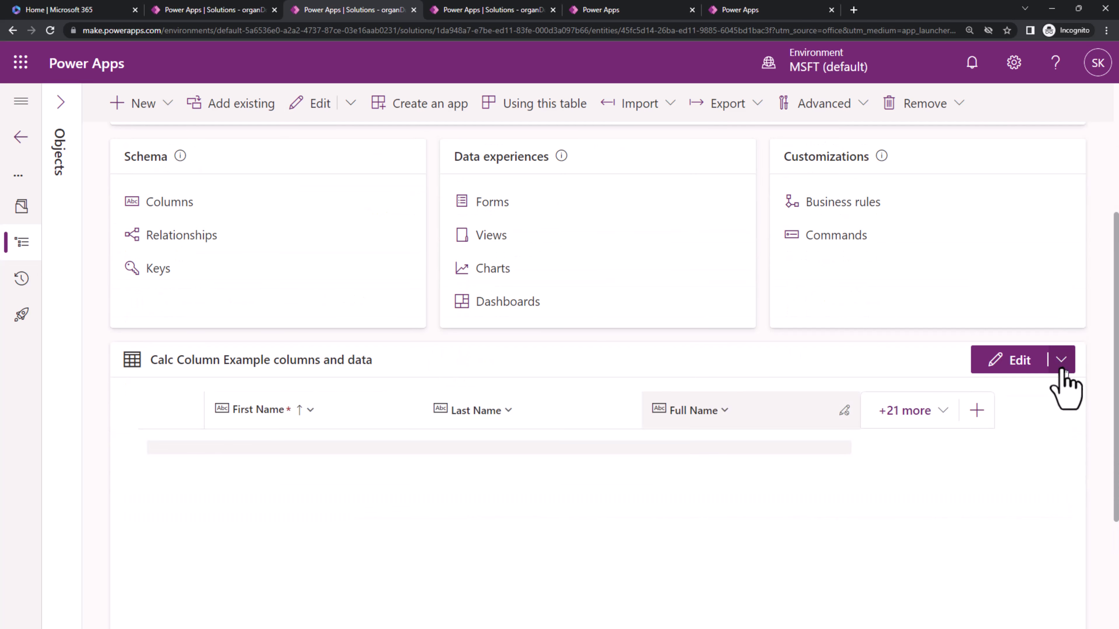
pyautogui.click(944, 412)
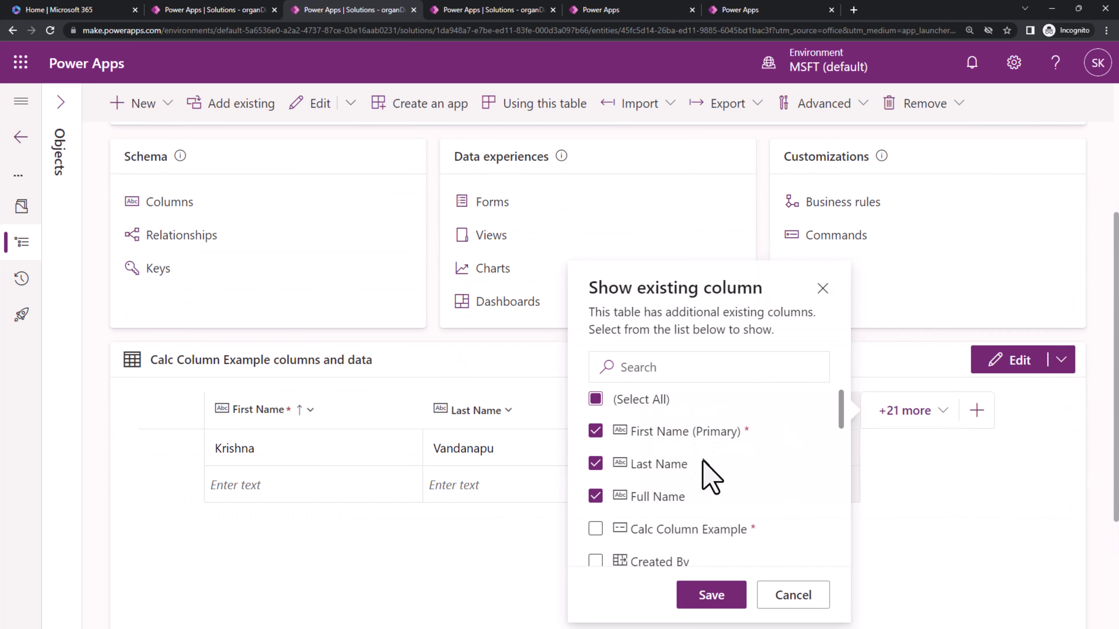
pyautogui.scroll(-10, 706, 469)
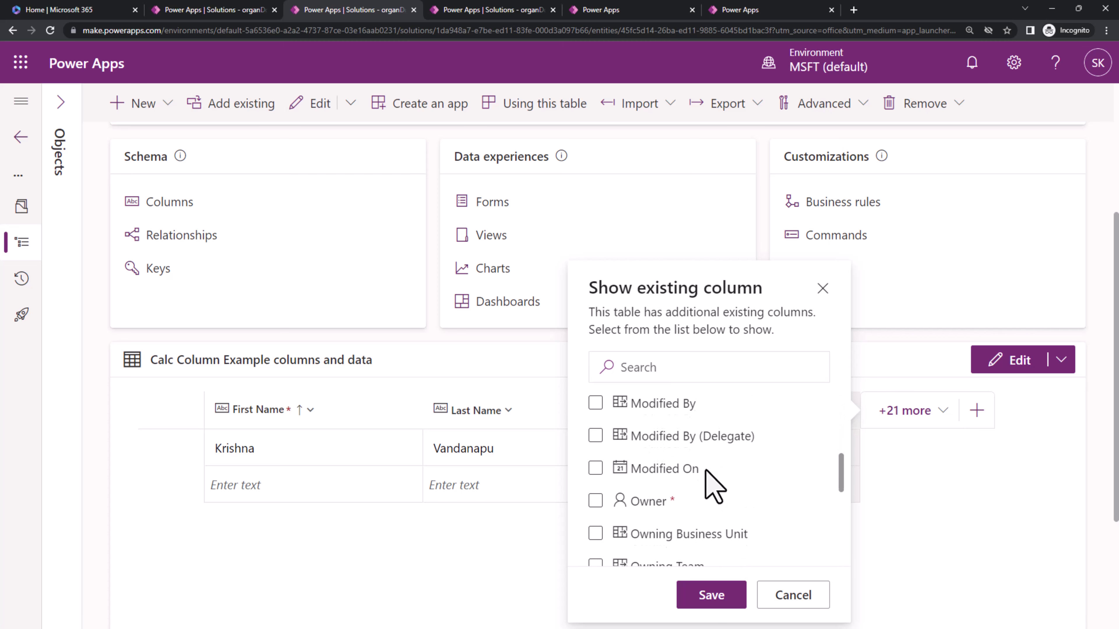
pyautogui.scroll(-3, 712, 485)
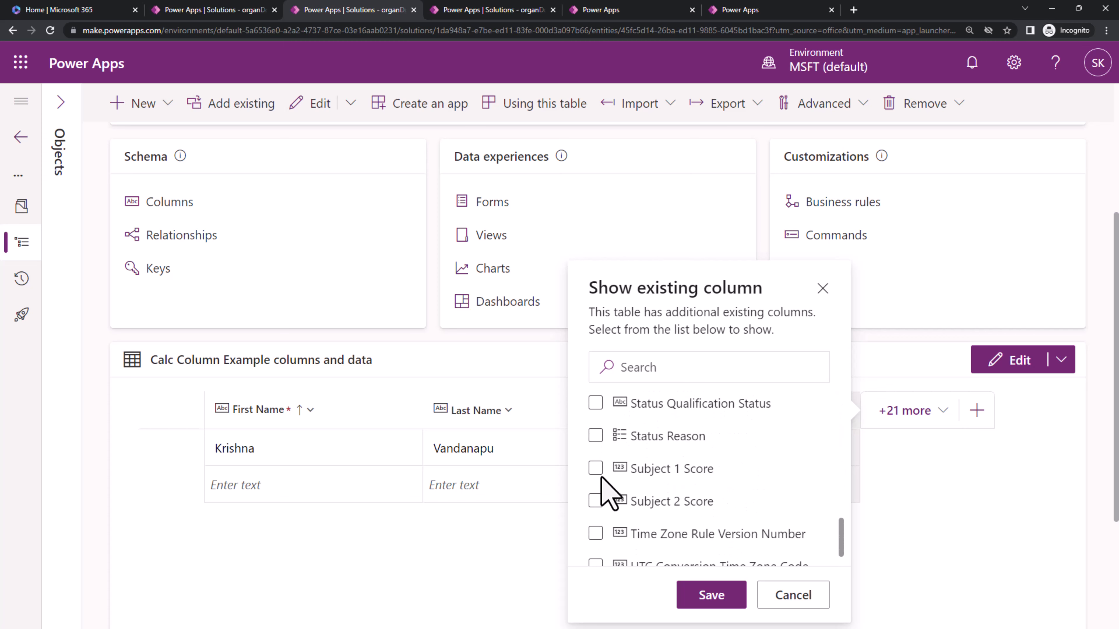
pyautogui.click(595, 468)
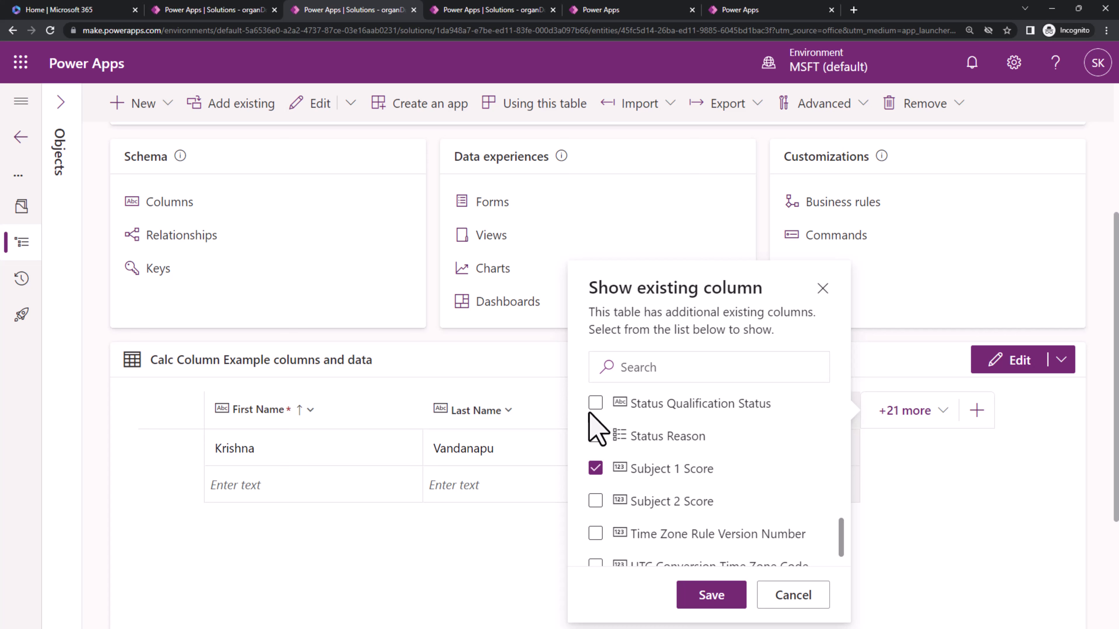
pyautogui.click(596, 403)
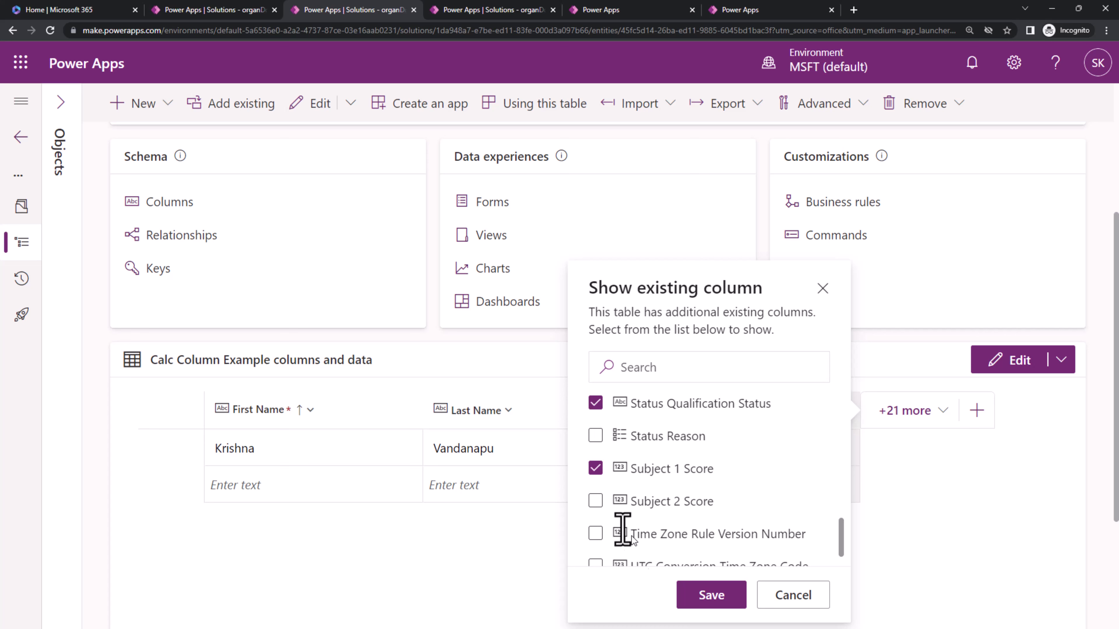
pyautogui.click(595, 502)
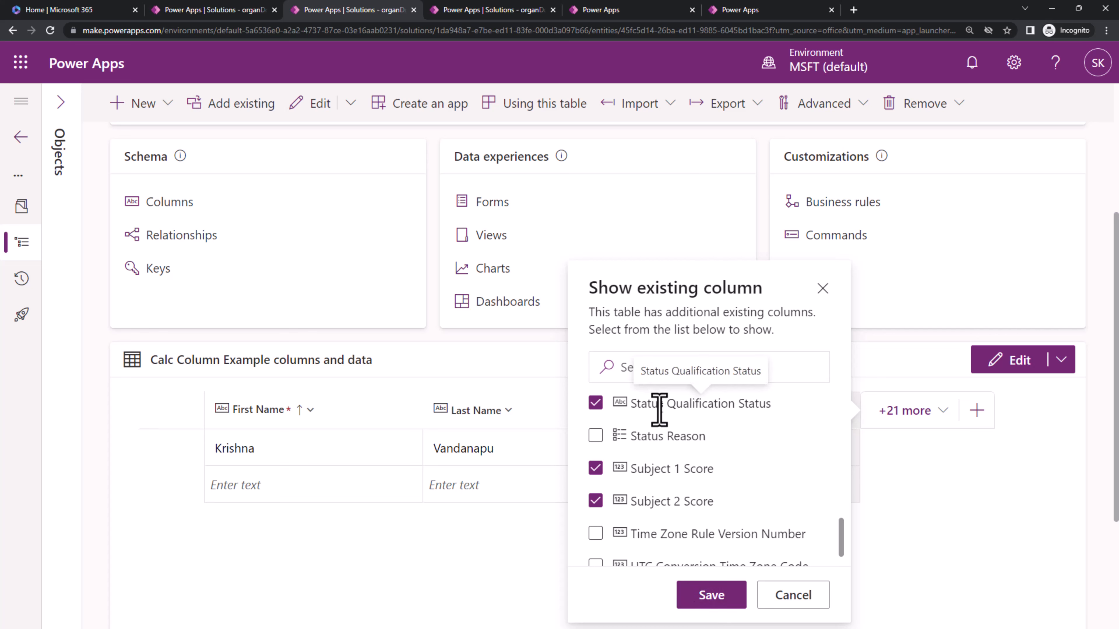
pyautogui.click(711, 595)
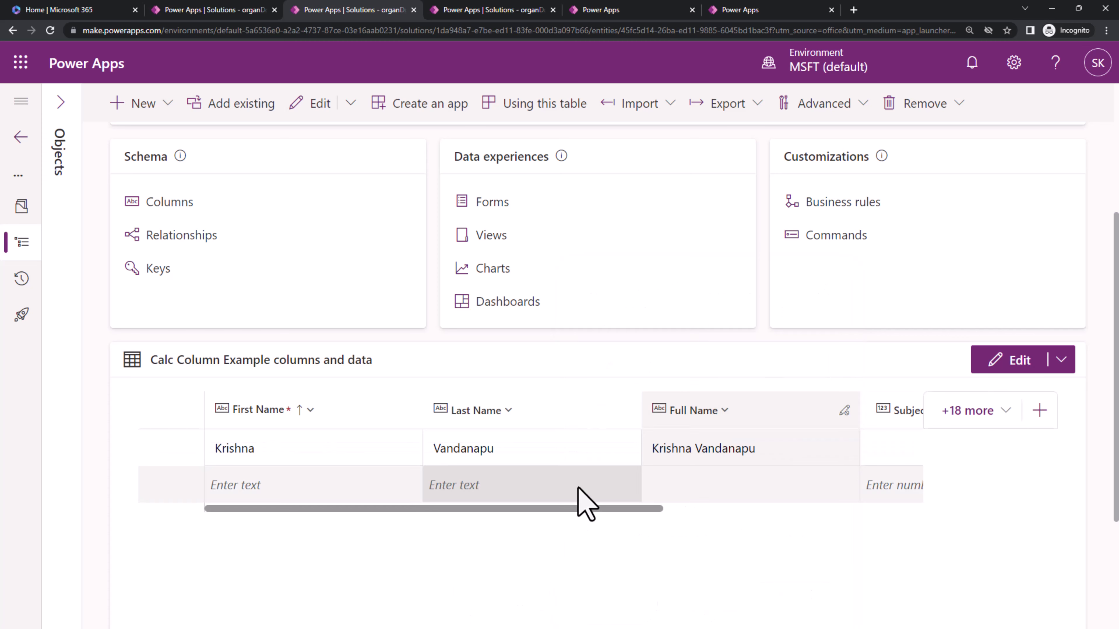
pyautogui.moveTo(578, 511); pyautogui.dragTo(878, 505)
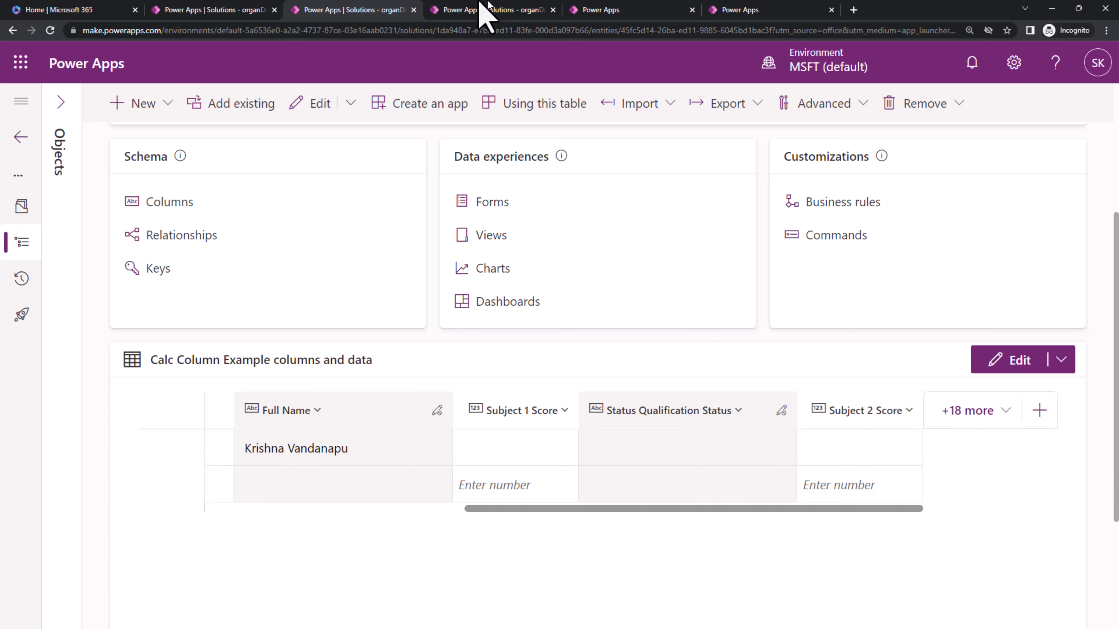
# - Open the Calc Column Example table's data for editing in a new browser tab
pyautogui.click(458, 10)
pyautogui.click(382, 11)
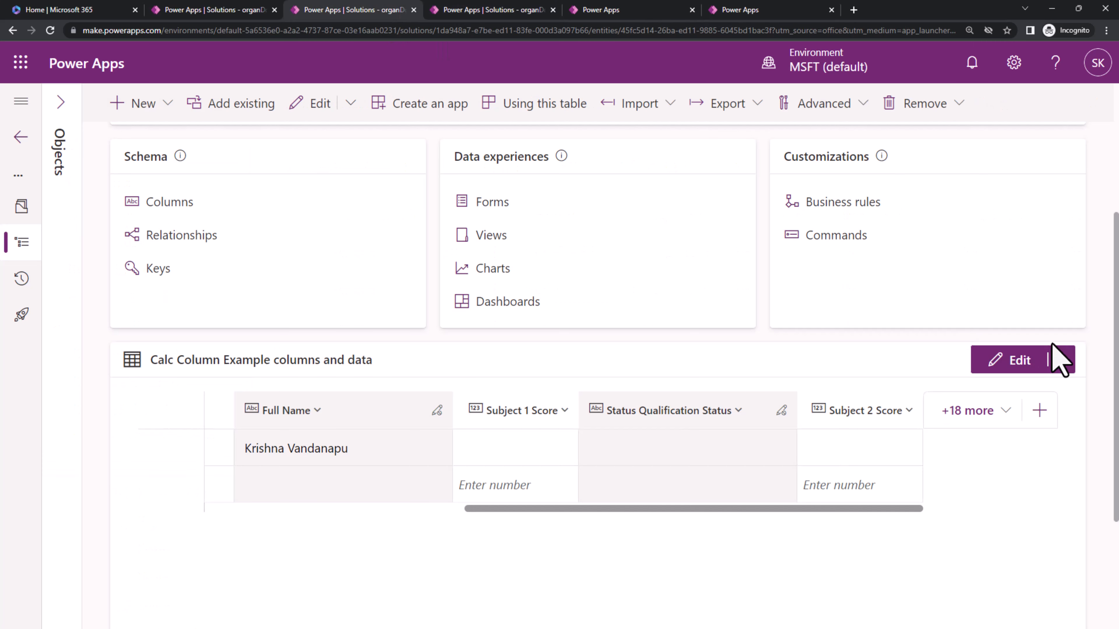
pyautogui.click(1057, 359)
pyautogui.click(971, 423)
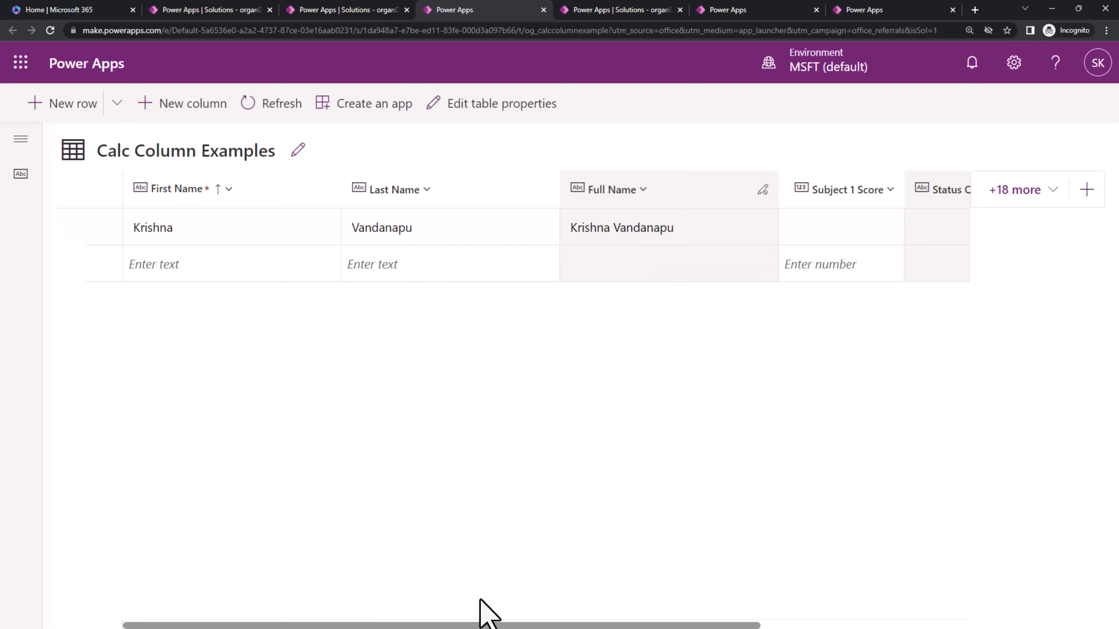
# - In the existing row, enter 15 as the Subject 1 Score and 65 as the Subject 2 Score, and save the row
pyautogui.moveTo(395, 625); pyautogui.dragTo(700, 624)
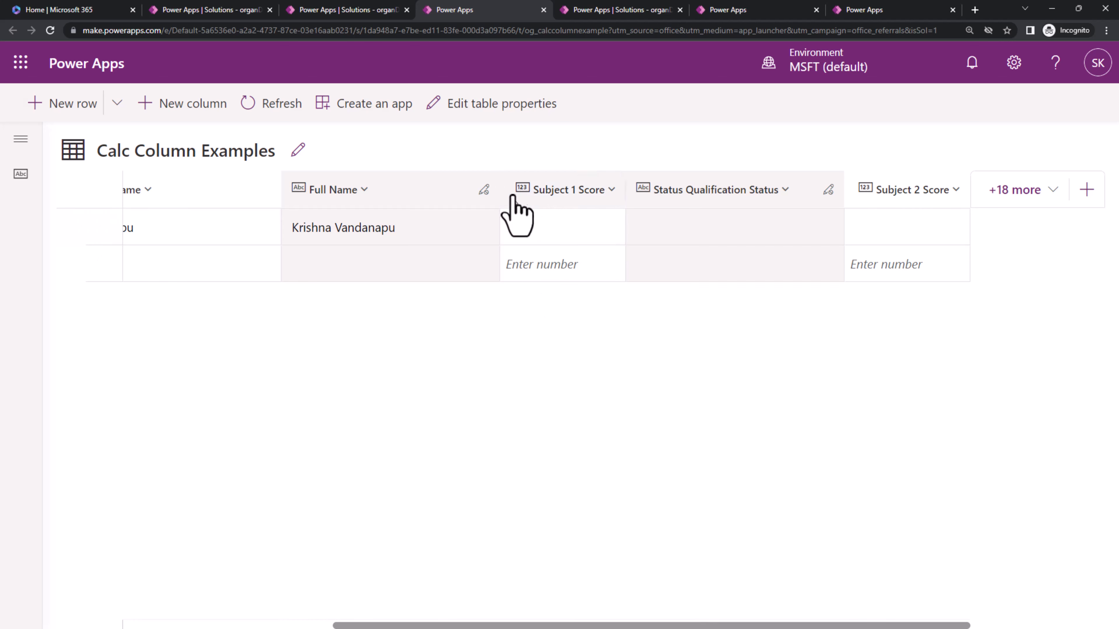
pyautogui.click(539, 238)
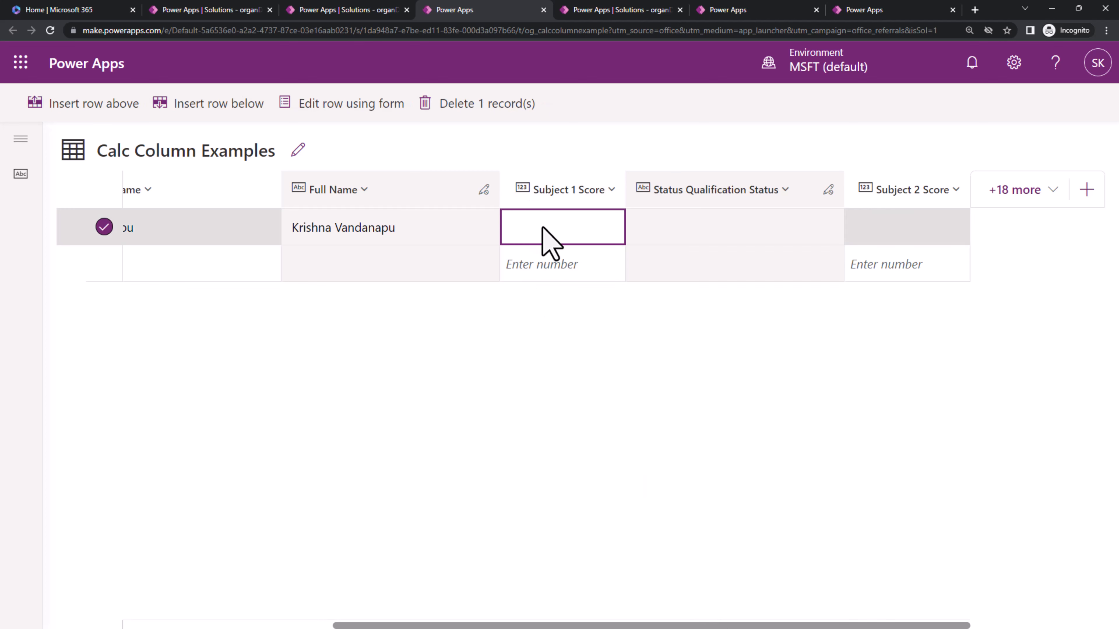
pyautogui.click(542, 227)
pyautogui.write('15')
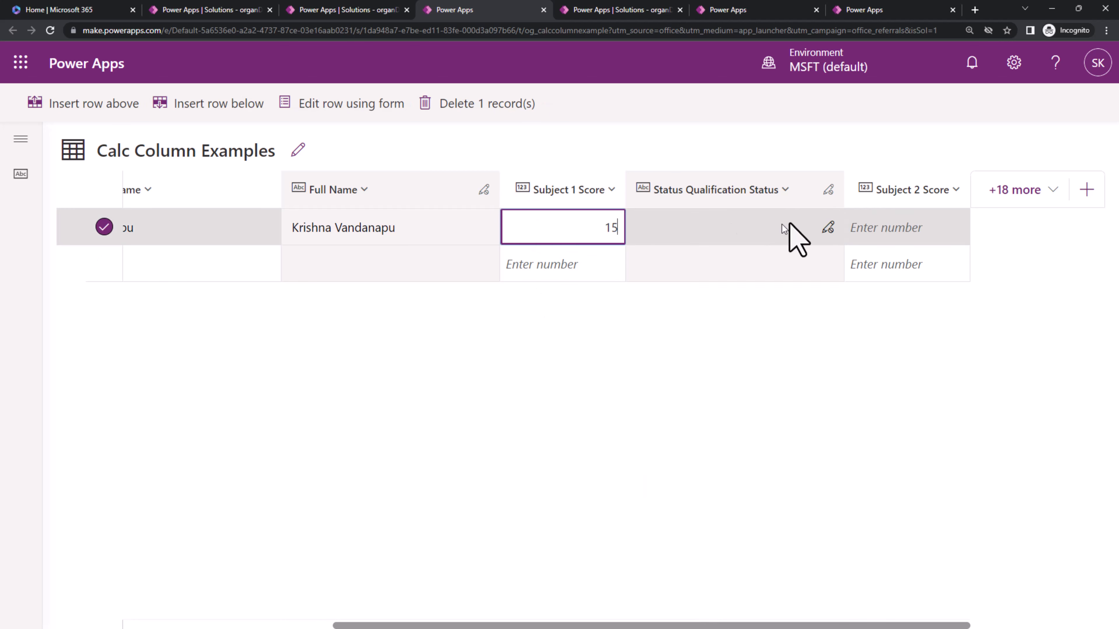
pyautogui.click(892, 233)
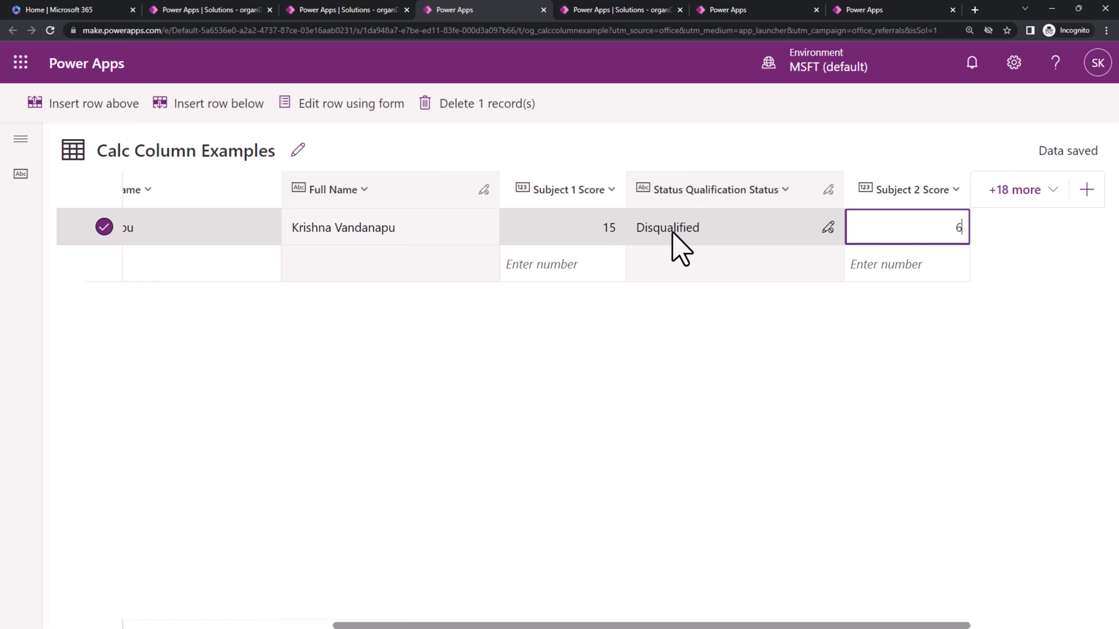
pyautogui.click(608, 398)
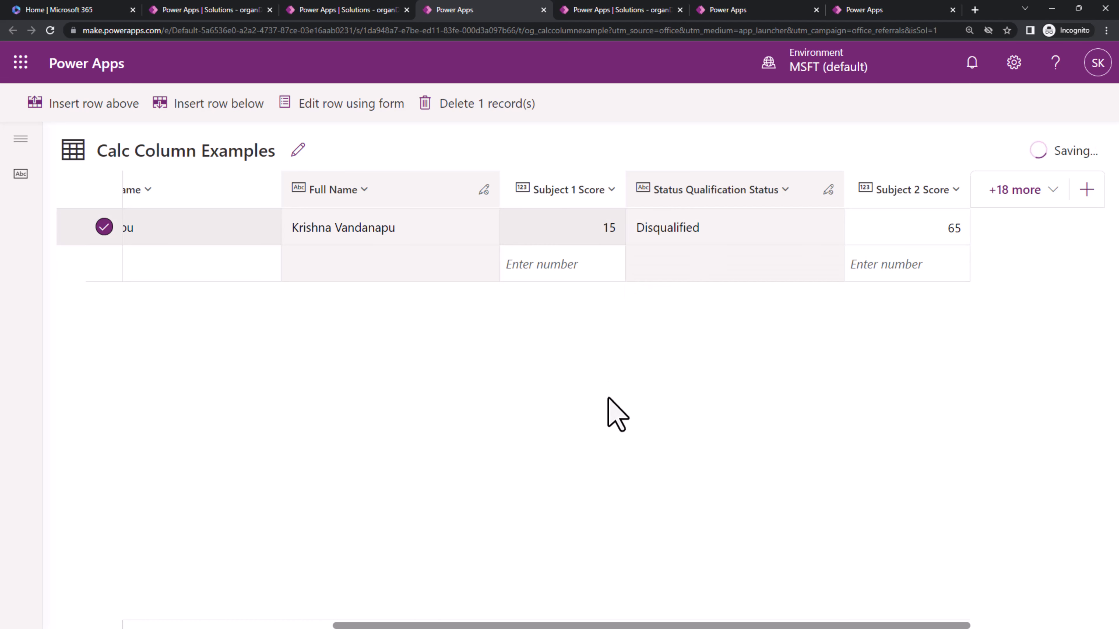
# - Change the existing row's Subject 1 Score to 45 to recalculate its qualification status
pyautogui.click(587, 238)
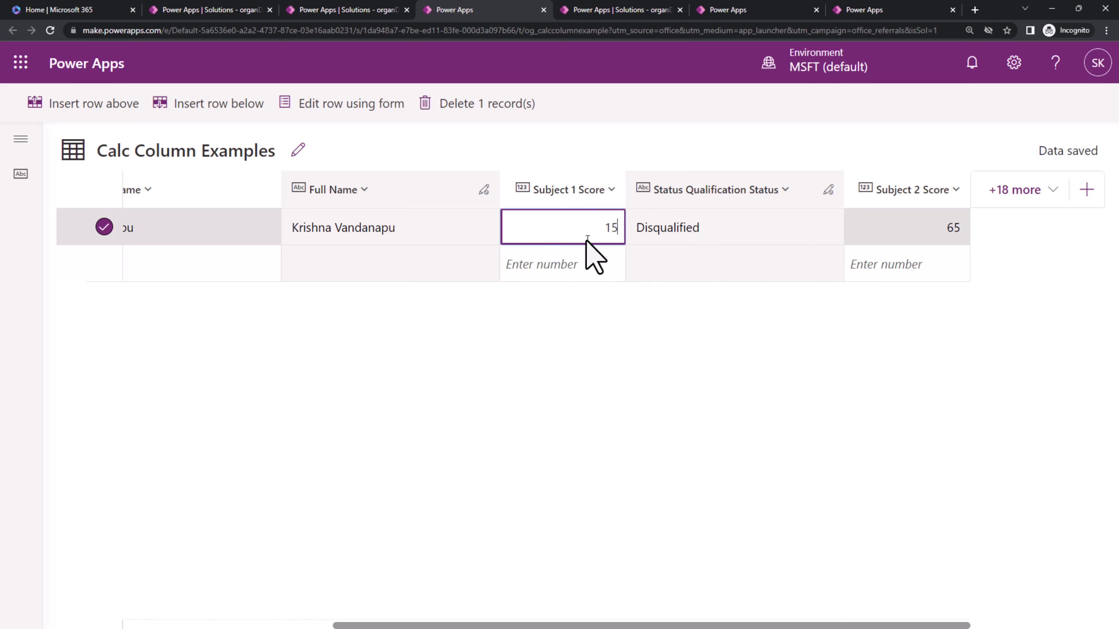
pyautogui.write('45')
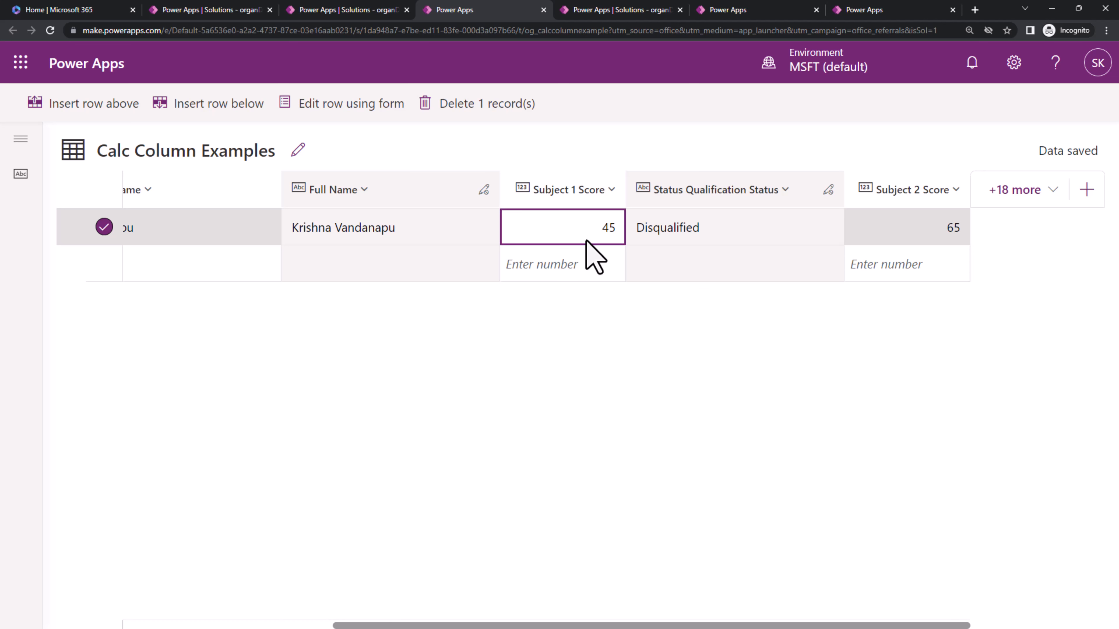
pyautogui.press('Return')
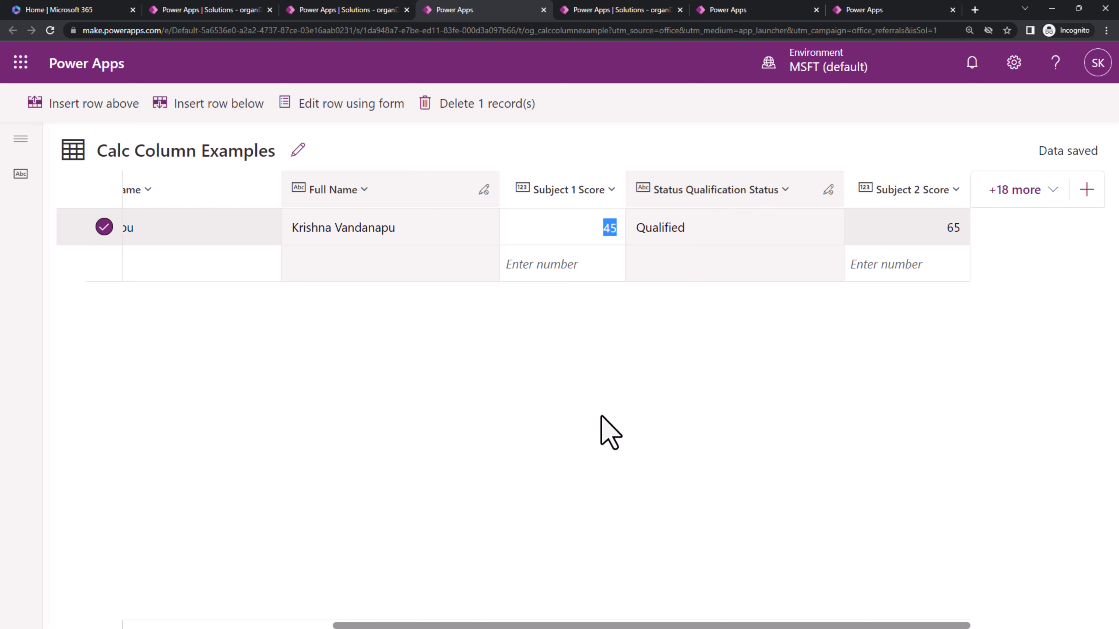
# - Return to the Calc Column Example table's overview page and start a new column from its list of columns
pyautogui.click(348, 9)
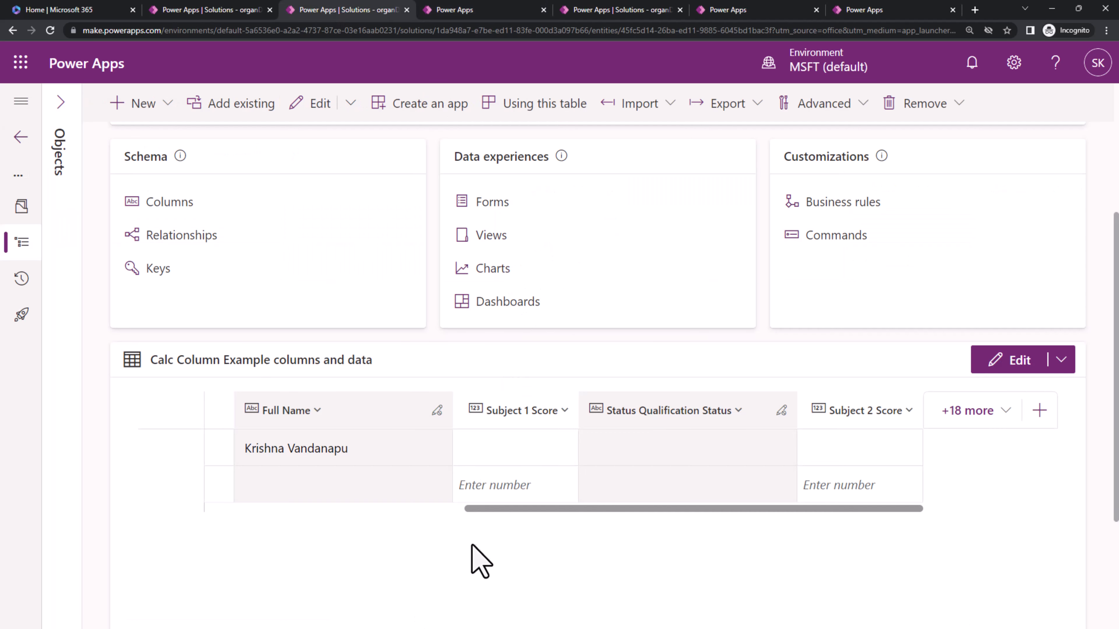
pyautogui.moveTo(492, 511); pyautogui.dragTo(168, 535)
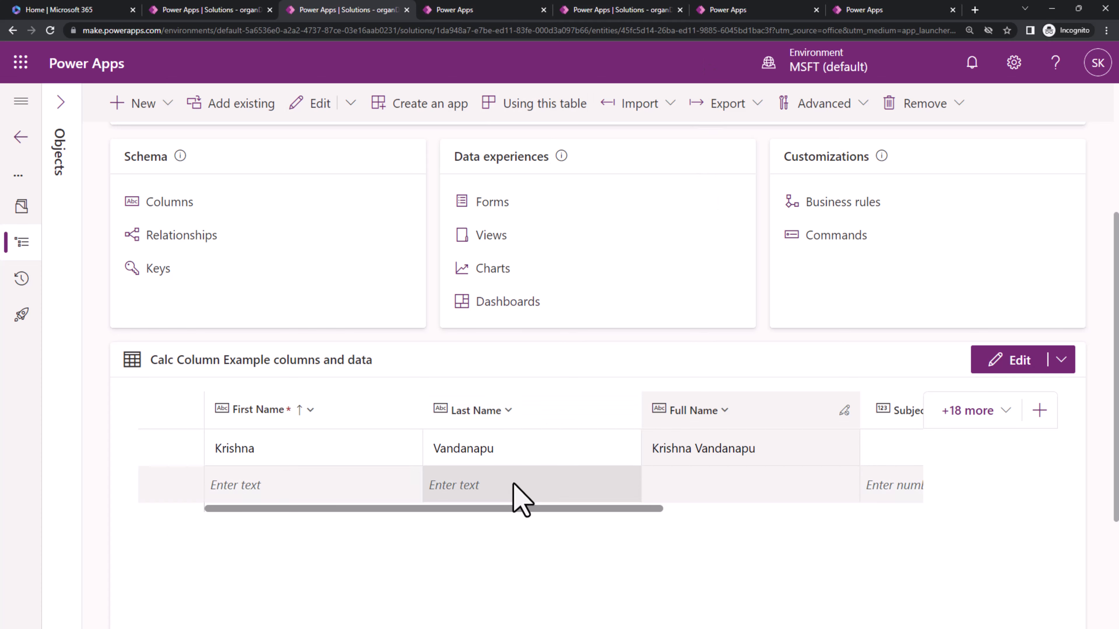
pyautogui.click(465, 9)
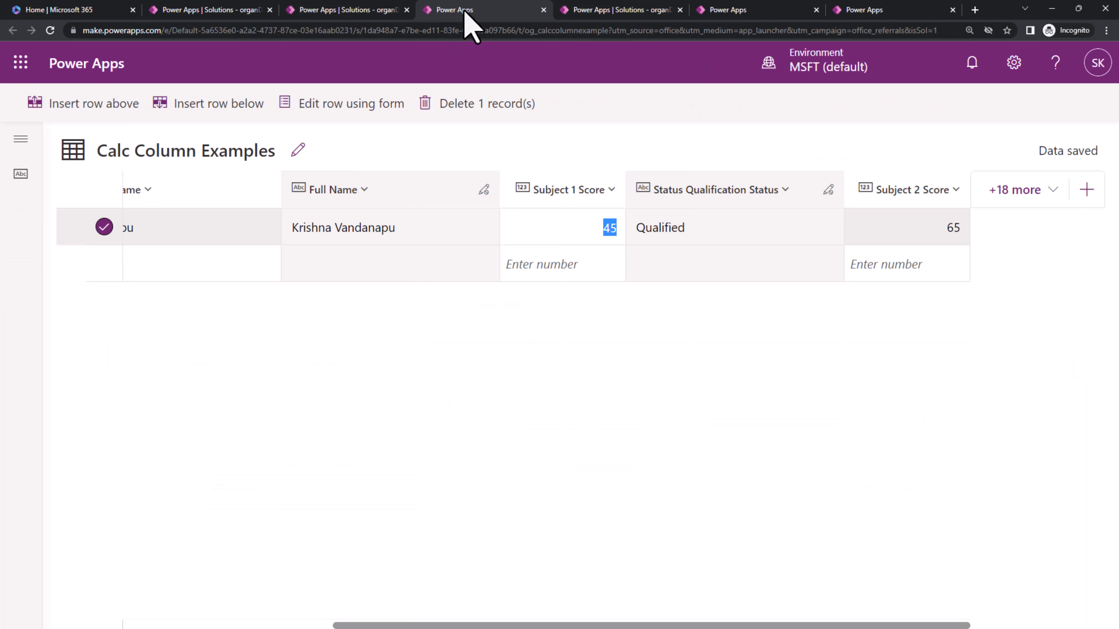
pyautogui.click(378, 10)
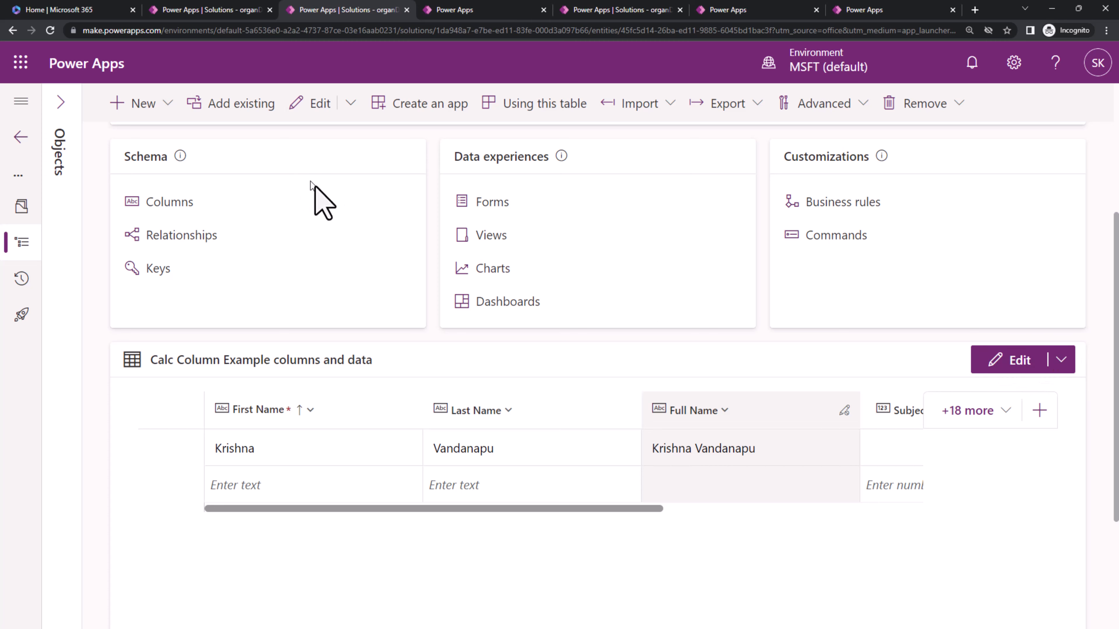
pyautogui.click(169, 202)
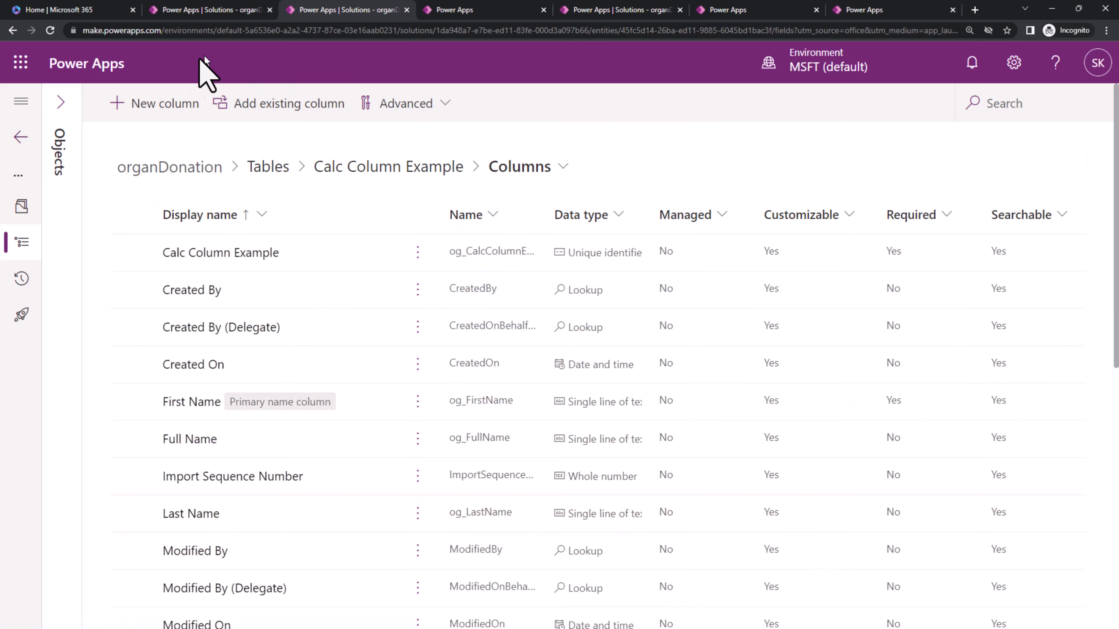
pyautogui.click(168, 108)
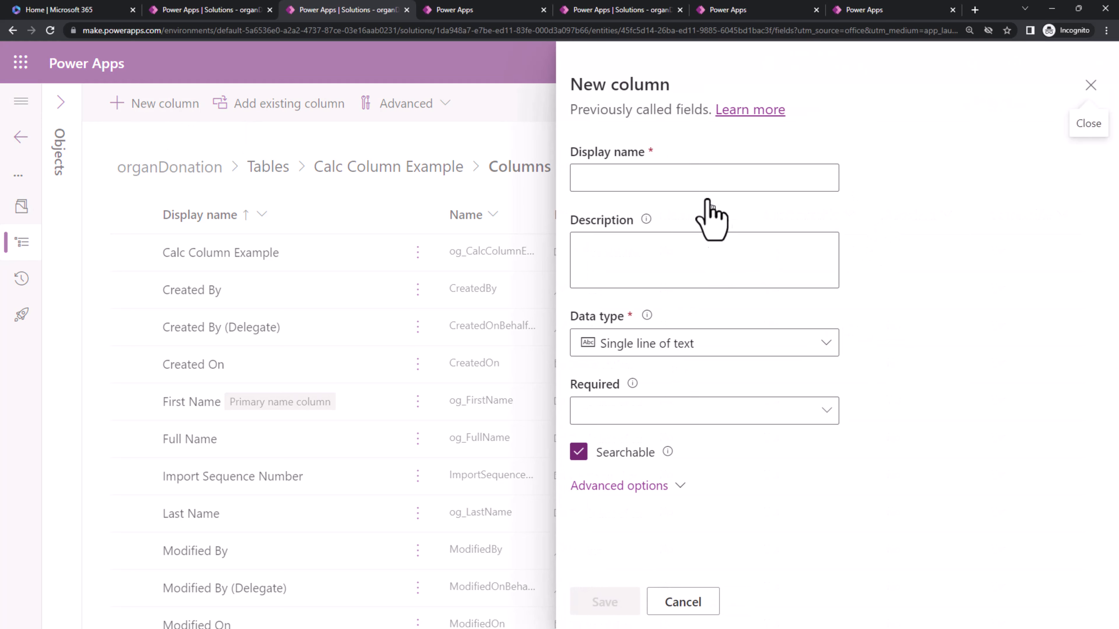
# - Give the new column the display name "org Dyn ID" and set its behavior to Calculated, keeping the form open
pyautogui.click(700, 178)
pyautogui.write('org')
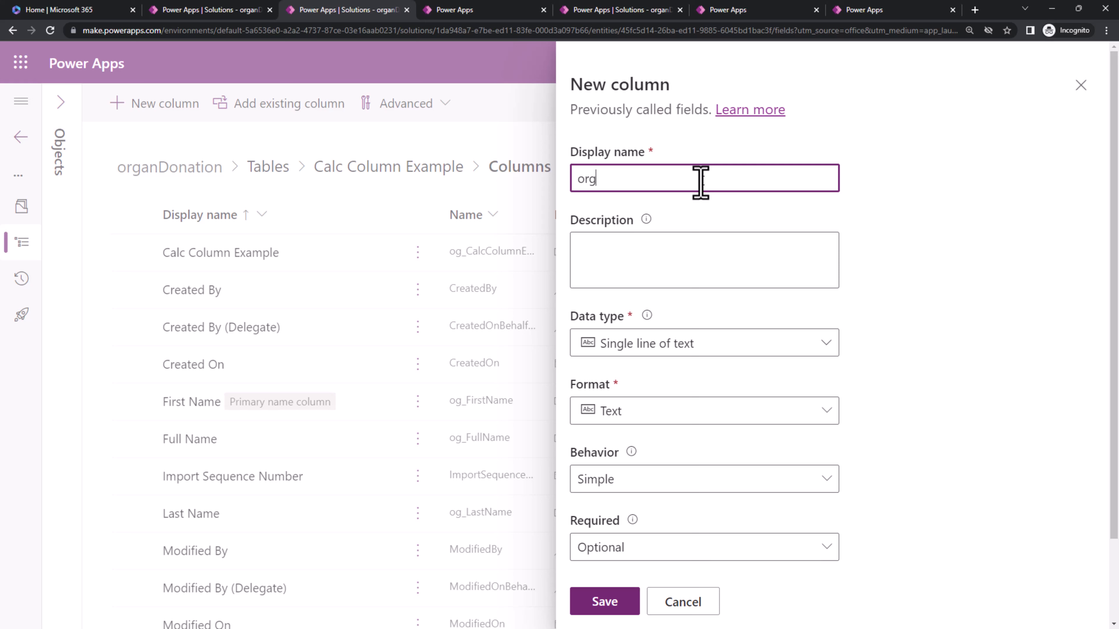
pyautogui.write(' Dyn ID')
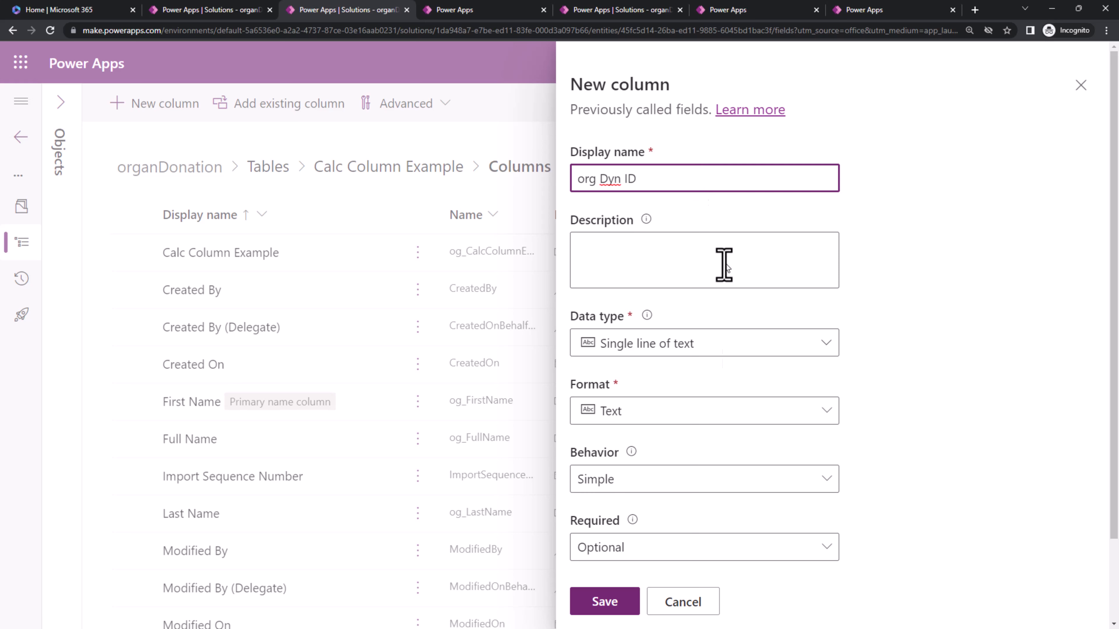
pyautogui.click(678, 485)
pyautogui.click(670, 540)
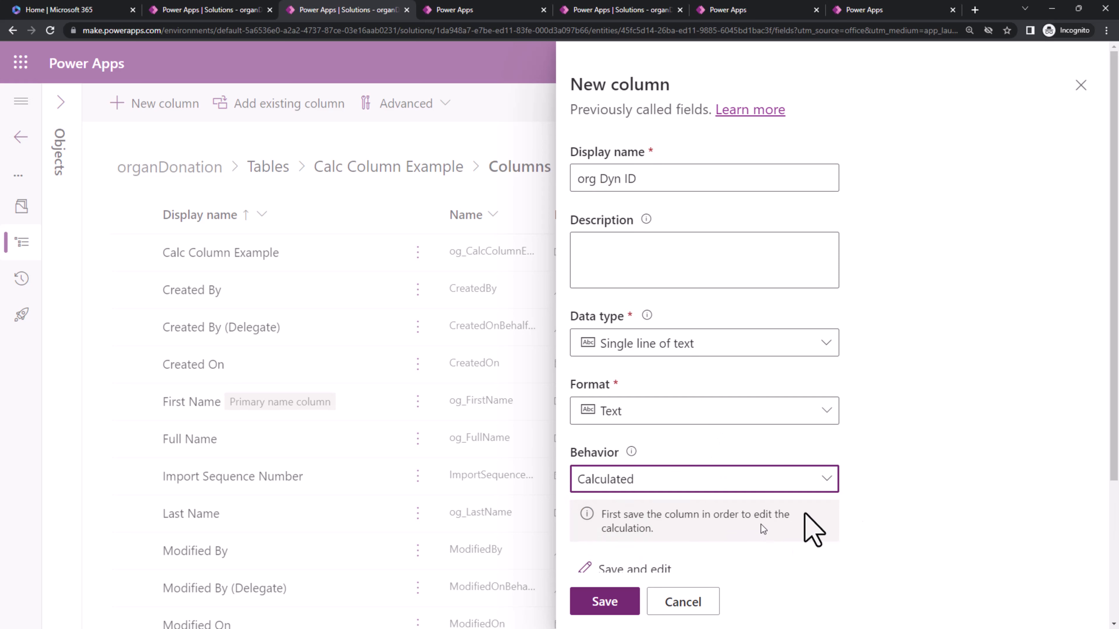
pyautogui.scroll(-4, 850, 476)
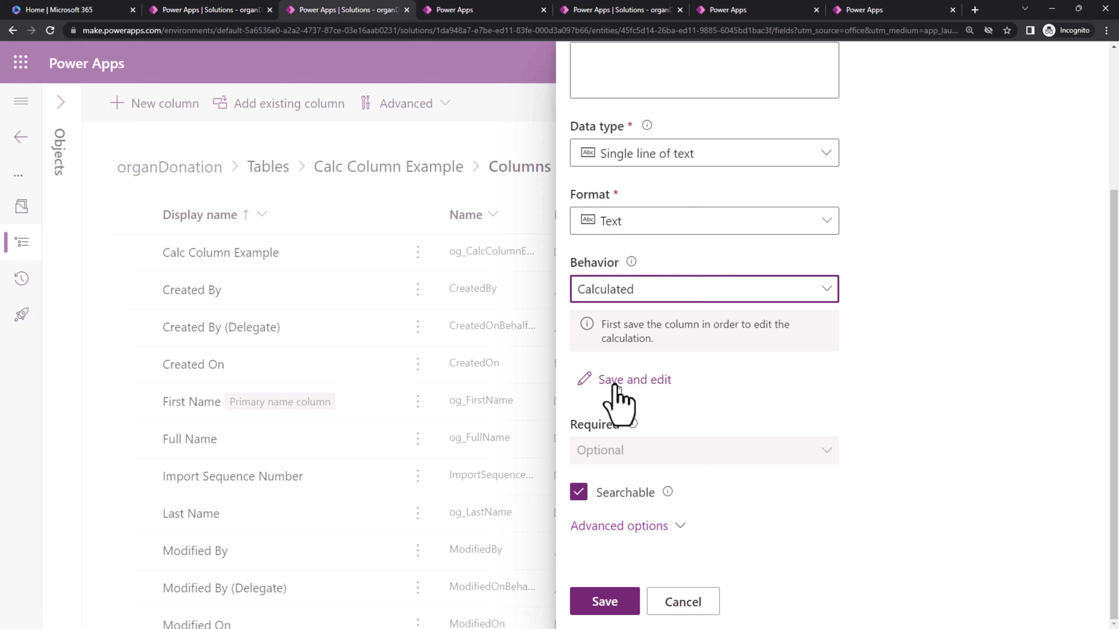
pyautogui.click(652, 608)
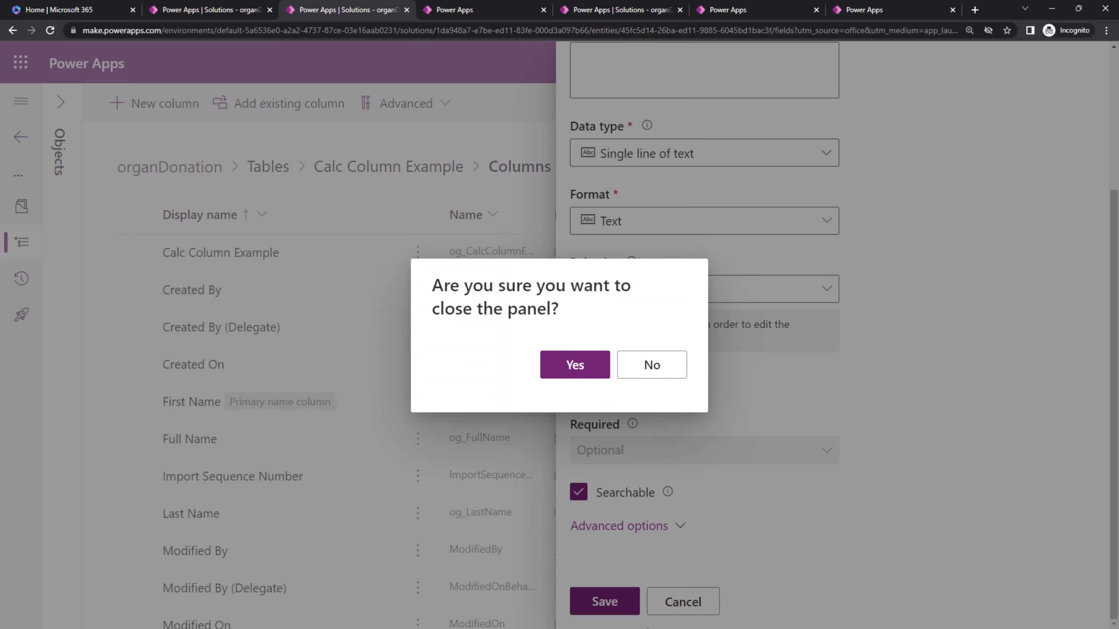
pyautogui.click(635, 367)
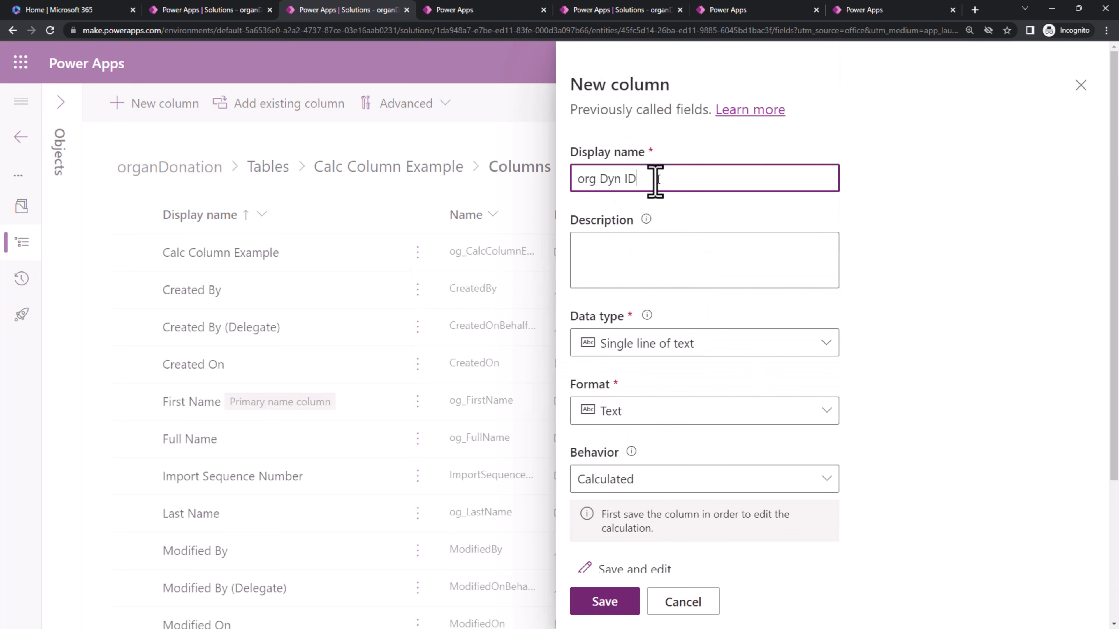
# - Replace the new column's display name with "Org Name"
pyautogui.moveTo(655, 178); pyautogui.dragTo(533, 194)
pyautogui.write('org')
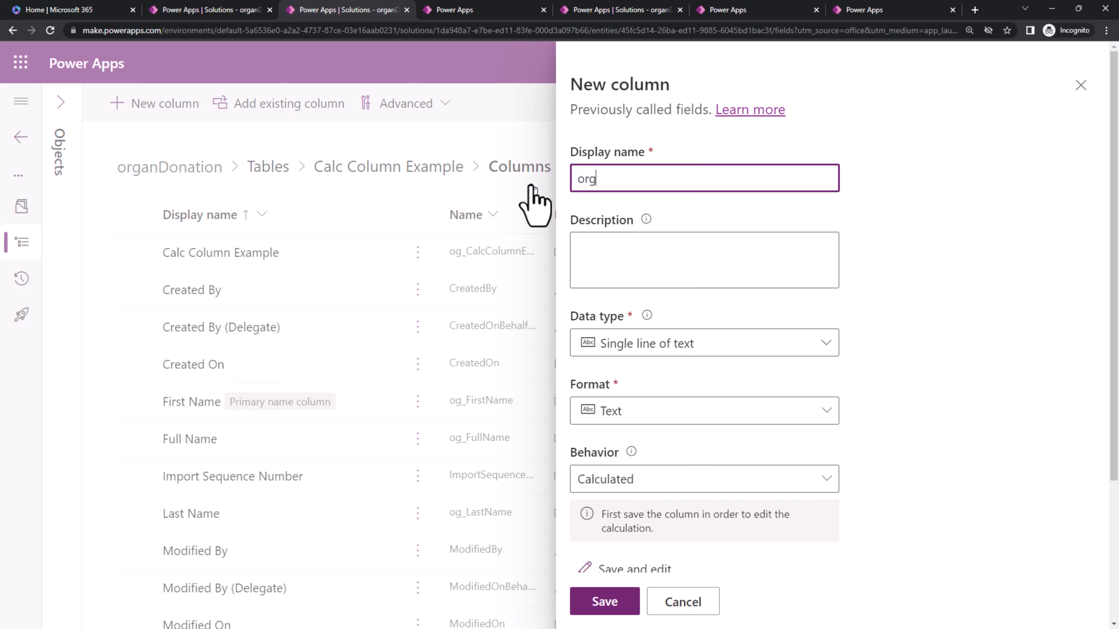
pyautogui.write(' Name')
pyautogui.press('Delete')
pyautogui.write('O')
# - Set the Org Name column's data type to Choice and check the available behavior options
pyautogui.click(730, 347)
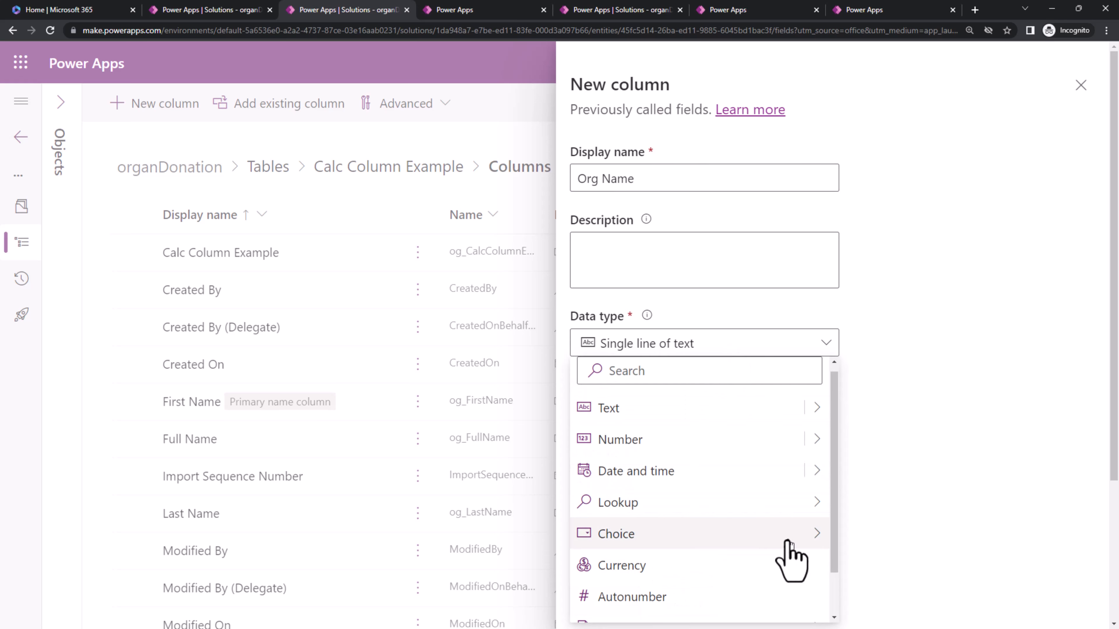
pyautogui.moveTo(815, 536)
pyautogui.click(867, 534)
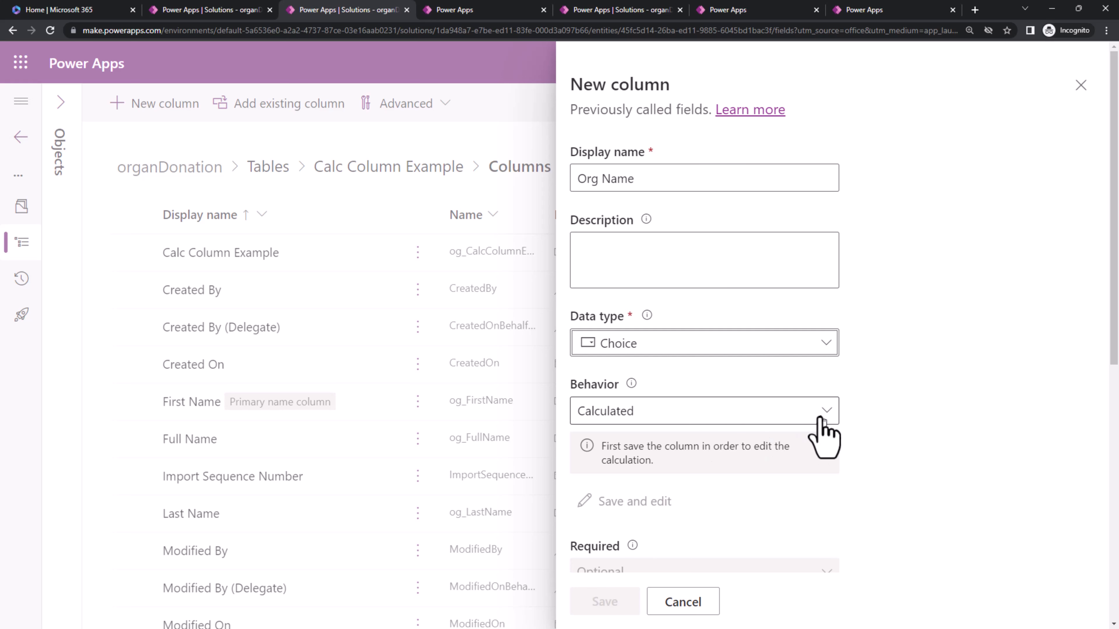
pyautogui.click(828, 426)
pyautogui.click(974, 429)
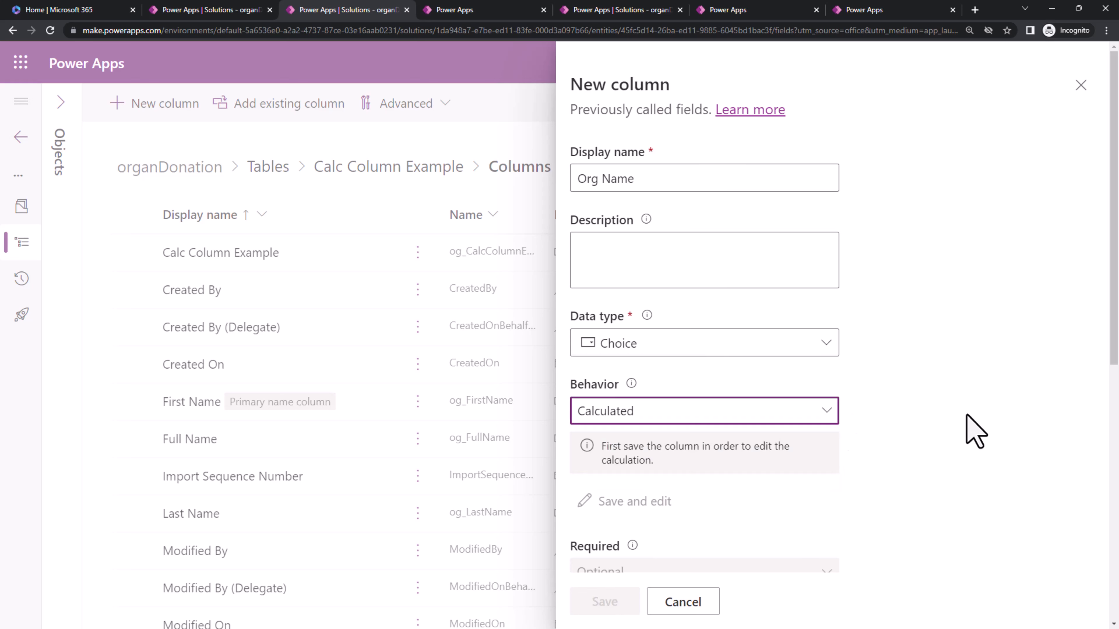
# - Sync the Org Name column with the Pledged Organ global choice, save the column, and close its calculation window
pyautogui.scroll(-4, 969, 429)
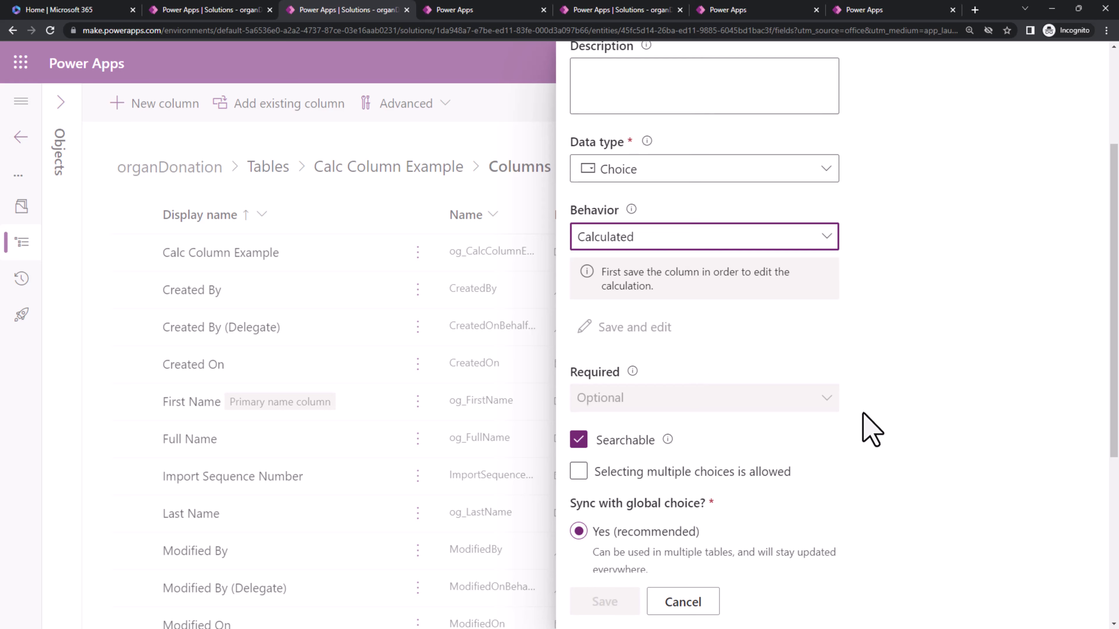
pyautogui.scroll(4, 872, 430)
pyautogui.scroll(-10, 871, 430)
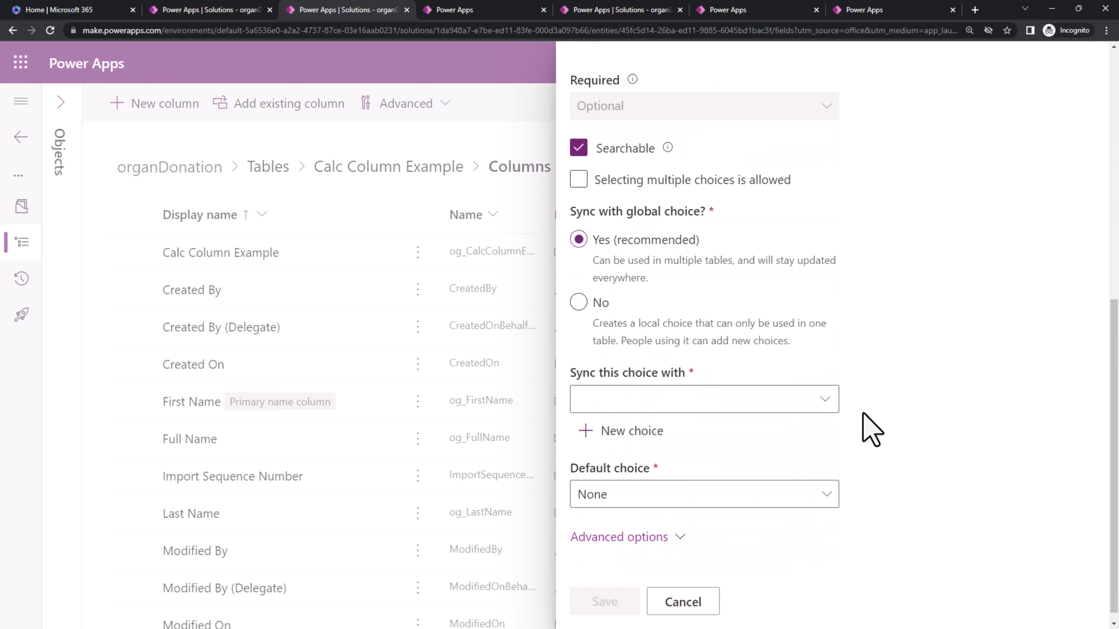
pyautogui.click(792, 410)
pyautogui.scroll(-12, 408, 423)
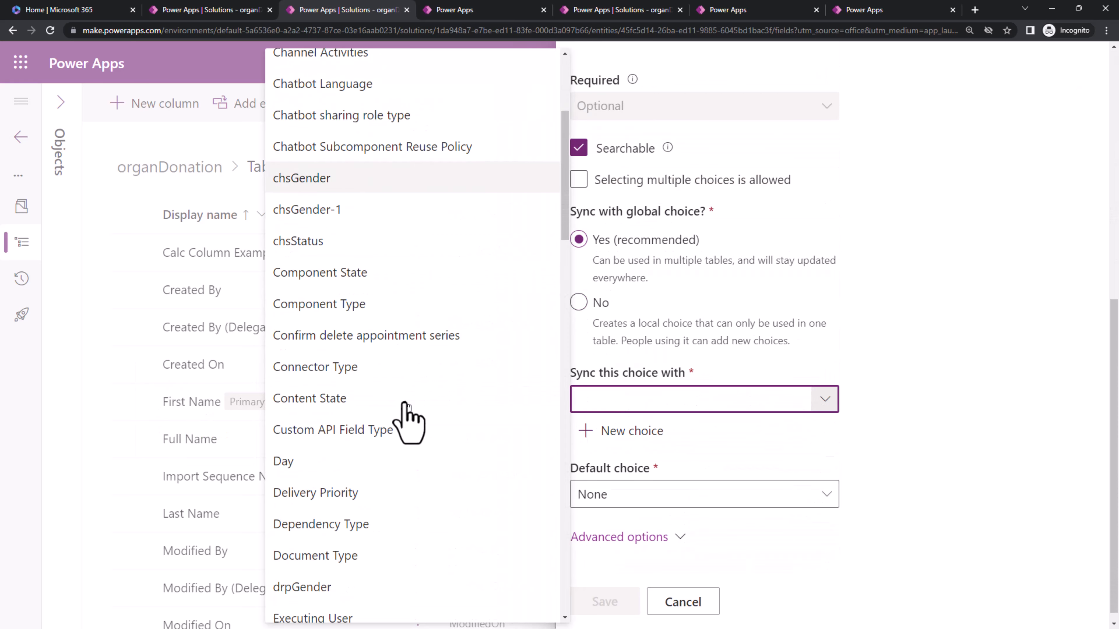
pyautogui.scroll(-8, 408, 423)
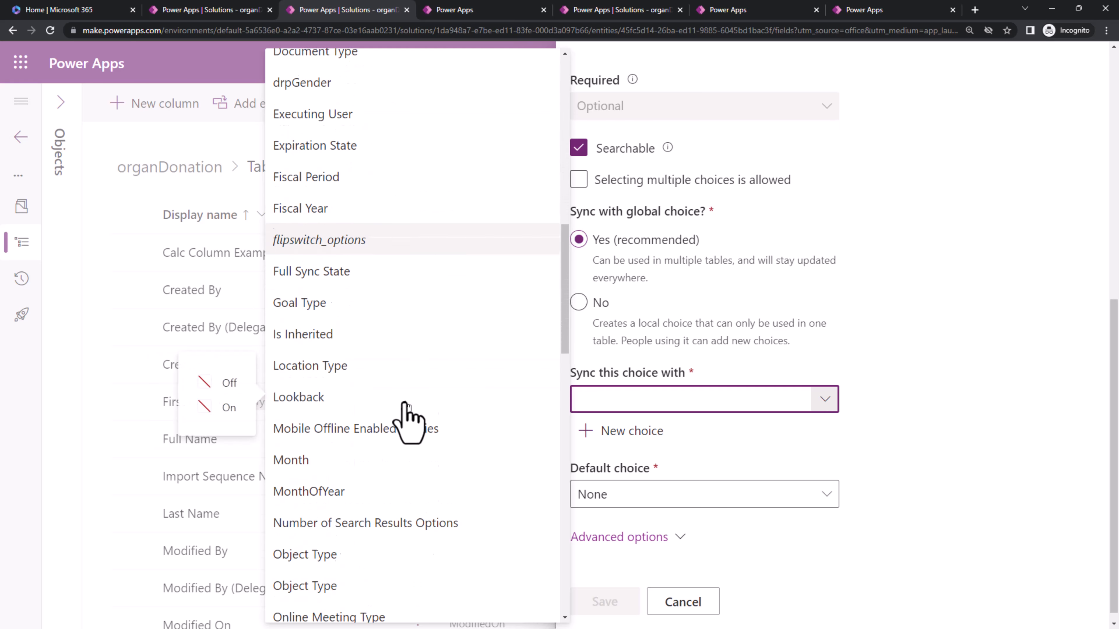
pyautogui.scroll(-1, 407, 423)
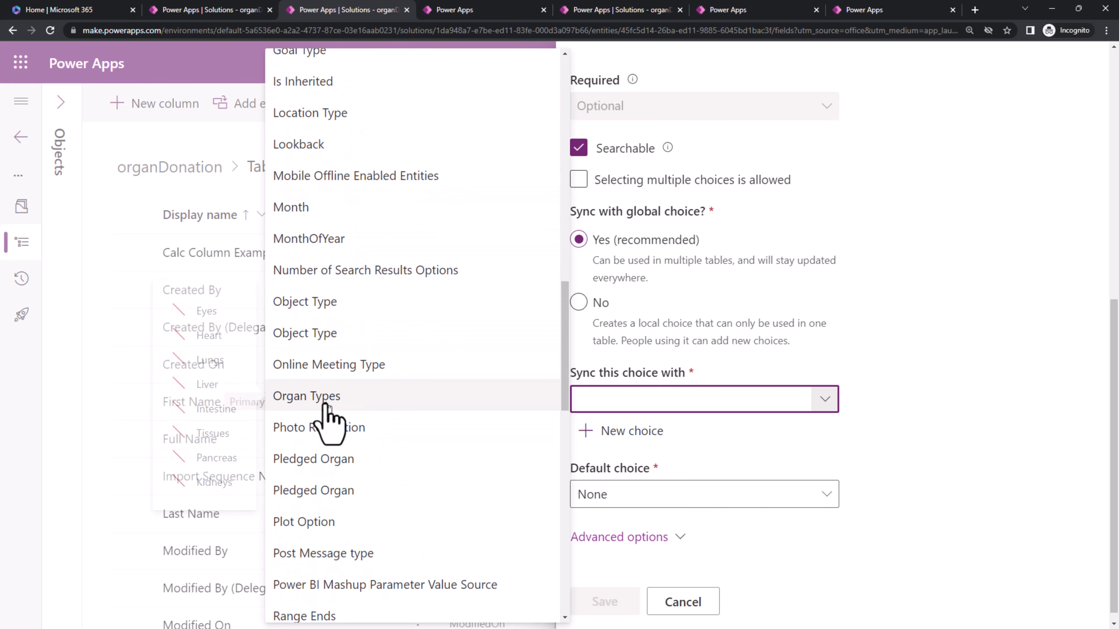
pyautogui.moveTo(320, 439)
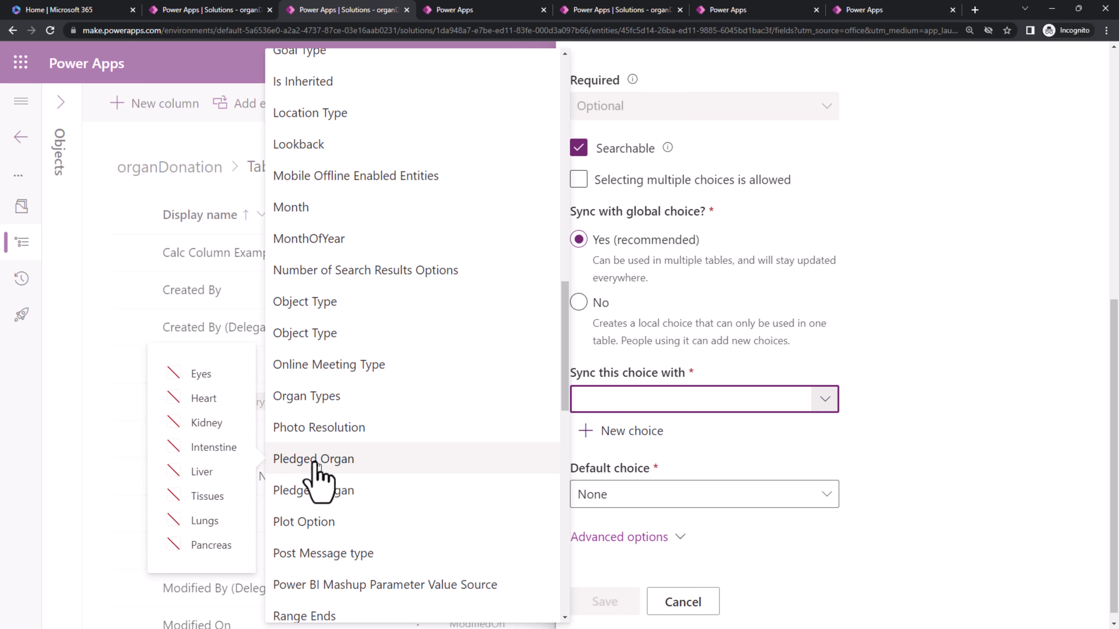
pyautogui.click(320, 461)
pyautogui.scroll(-1, 815, 564)
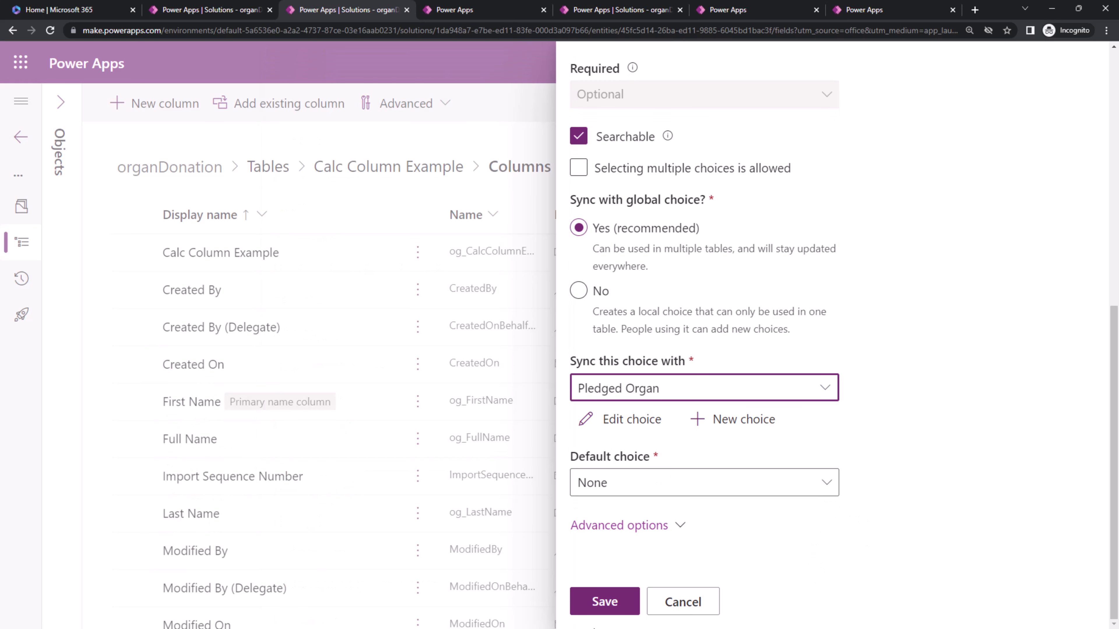
pyautogui.click(593, 613)
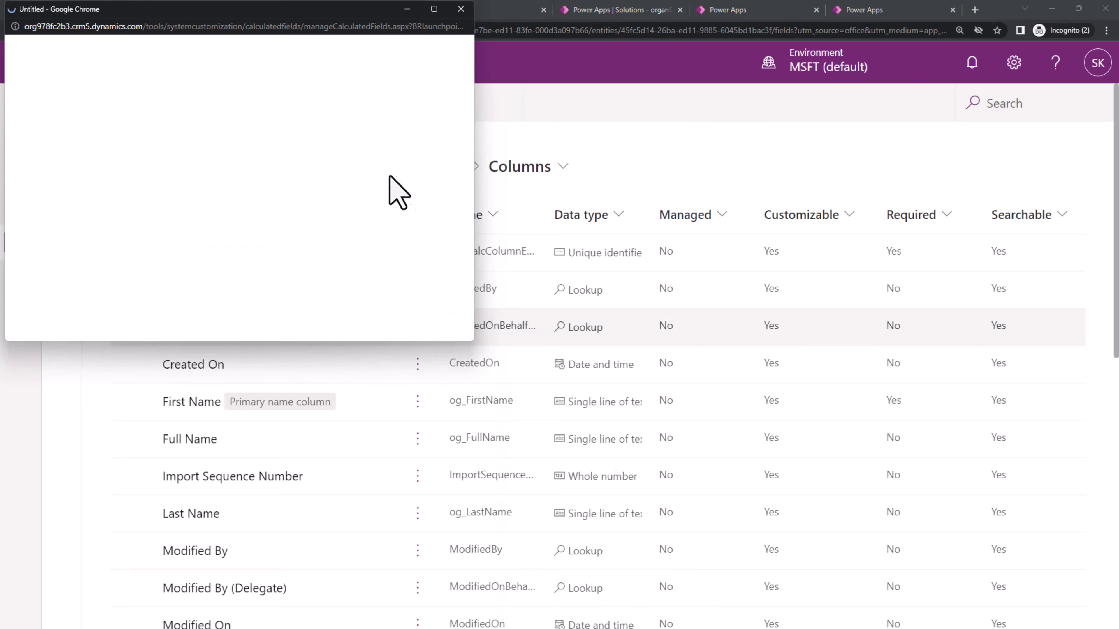
pyautogui.click(460, 9)
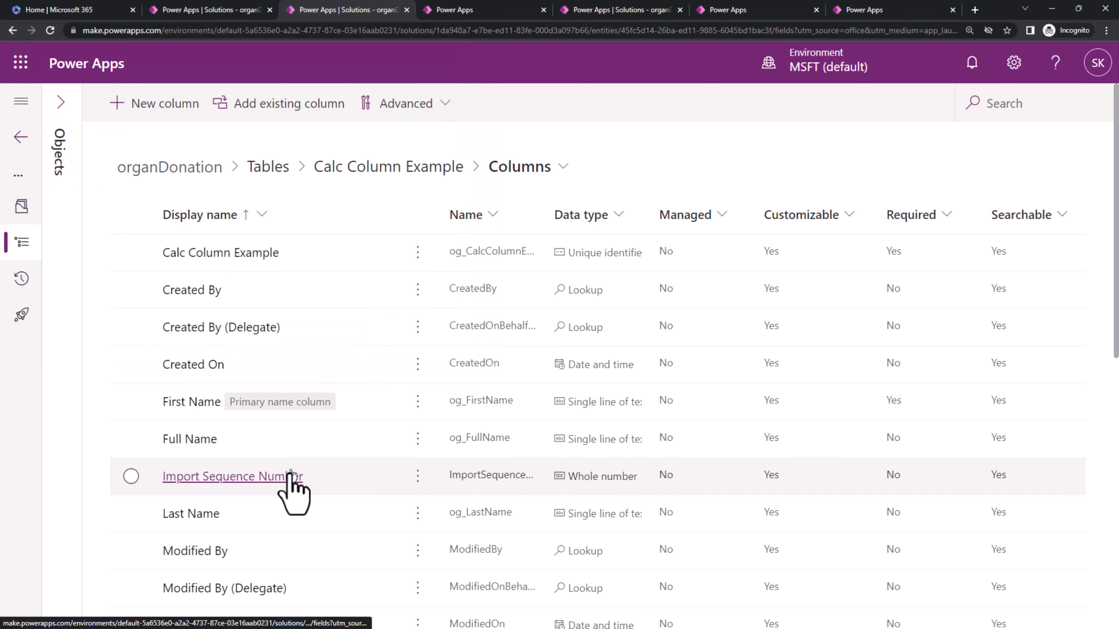
# - Look through the table's columns and filter the list by "og_" to find the Org Name column
pyautogui.scroll(-4, 282, 587)
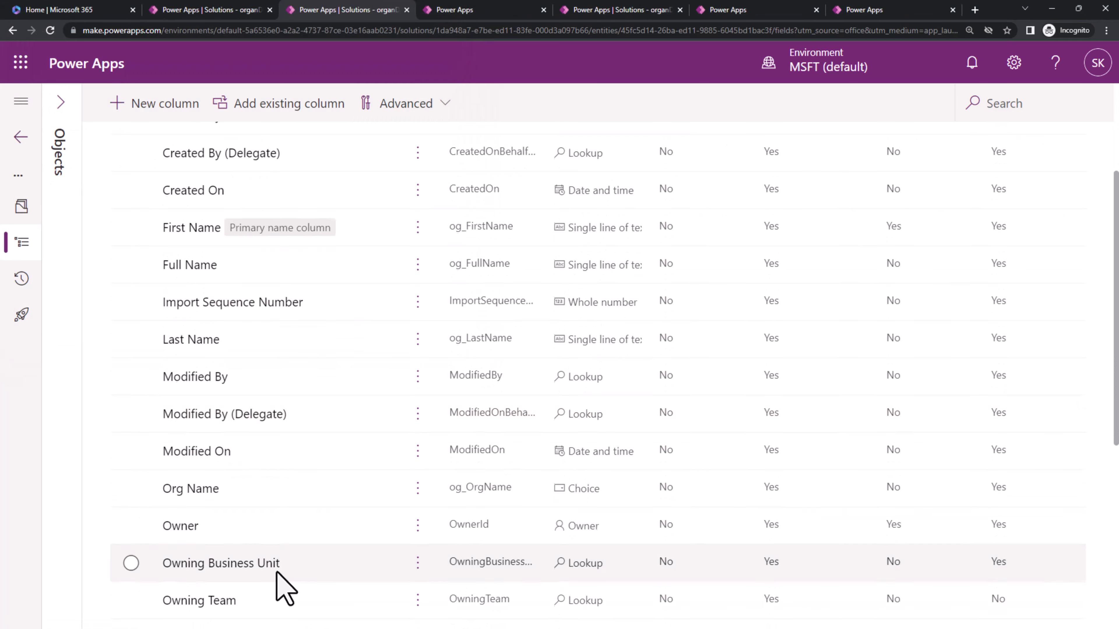
pyautogui.scroll(4, 282, 588)
pyautogui.scroll(-10, 282, 588)
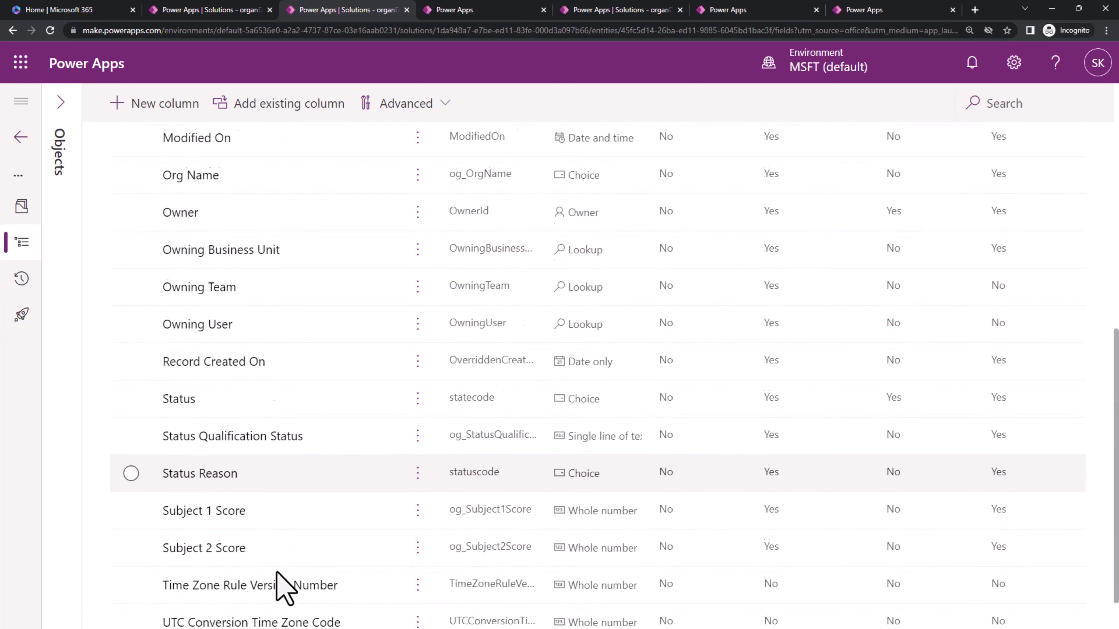
pyautogui.scroll(-1, 284, 588)
pyautogui.scroll(10, 282, 591)
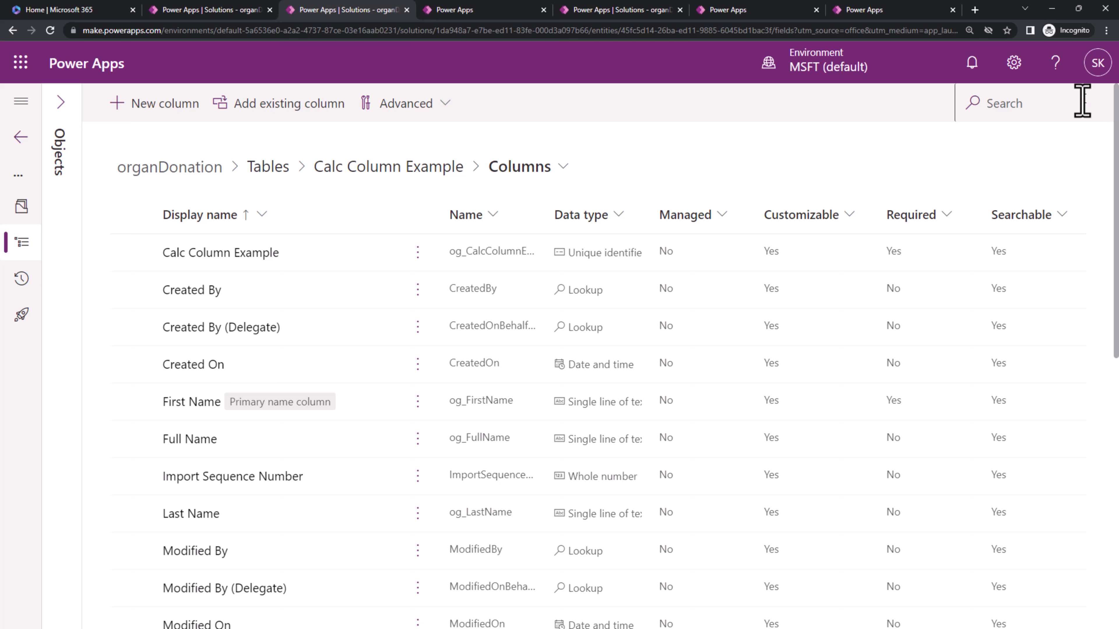
pyautogui.click(1083, 103)
pyautogui.write('og_')
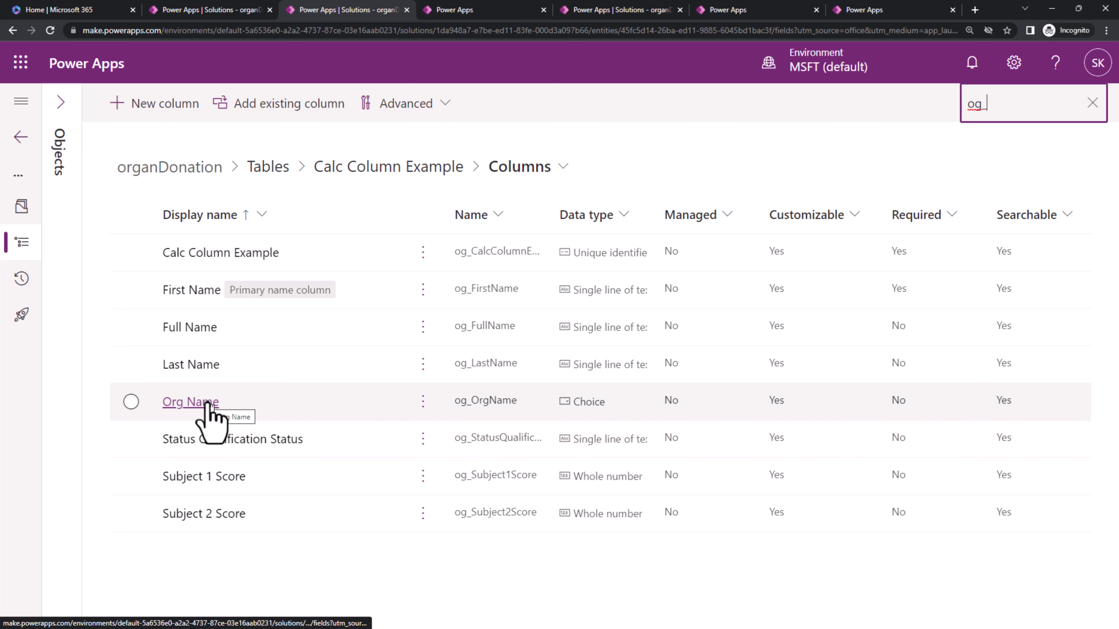
pyautogui.click(402, 592)
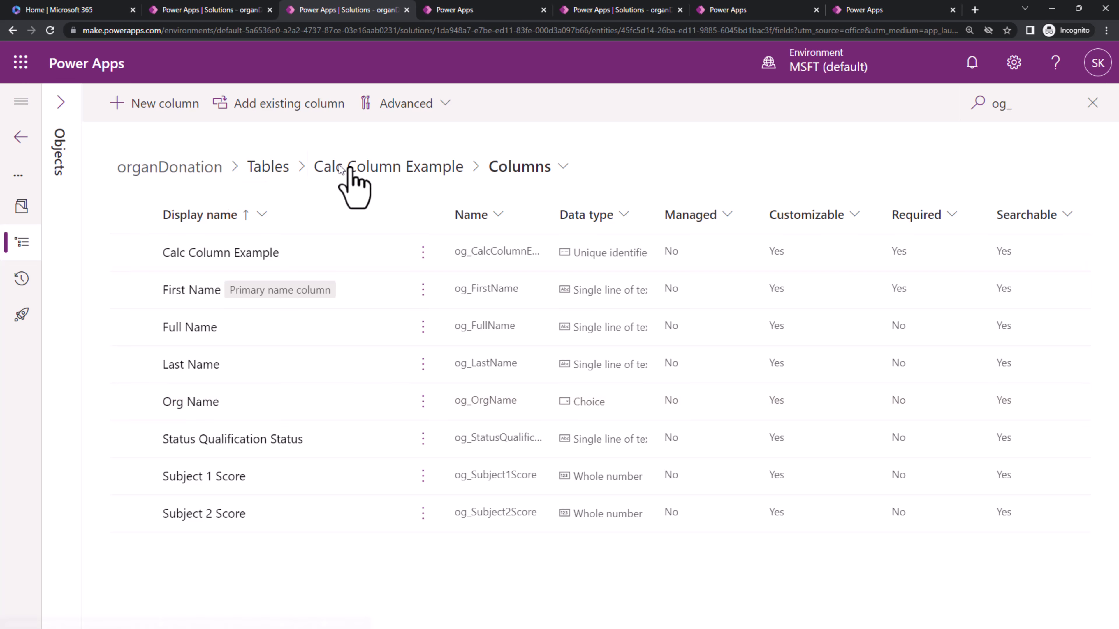
# - Start another new column in the Calc Column Example table with the display name "org Dyn ID"
pyautogui.click(154, 106)
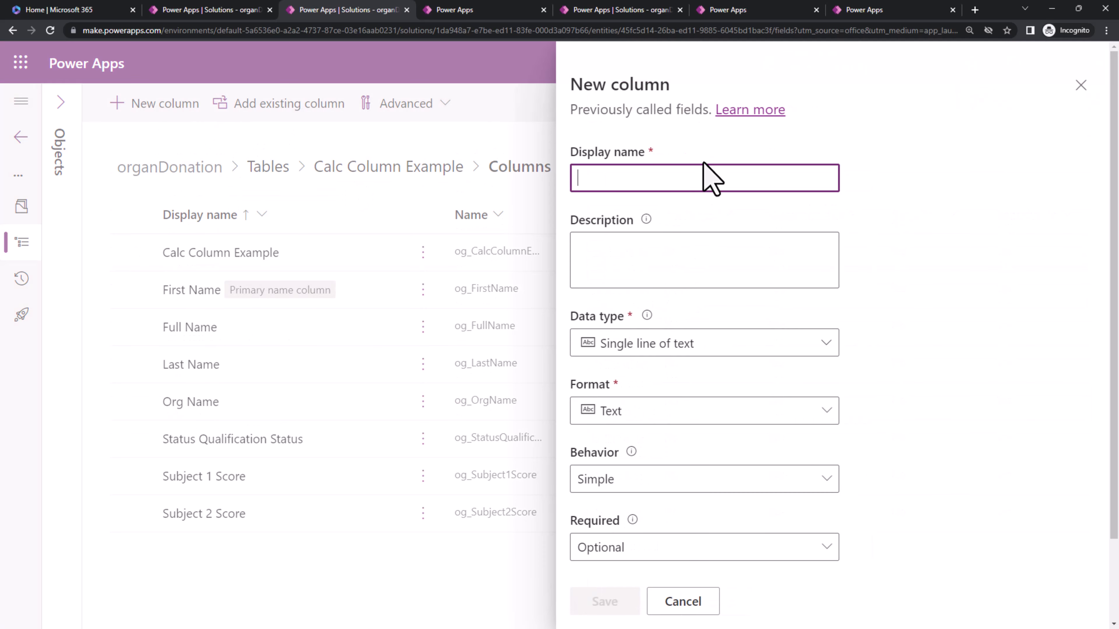
pyautogui.write('org D')
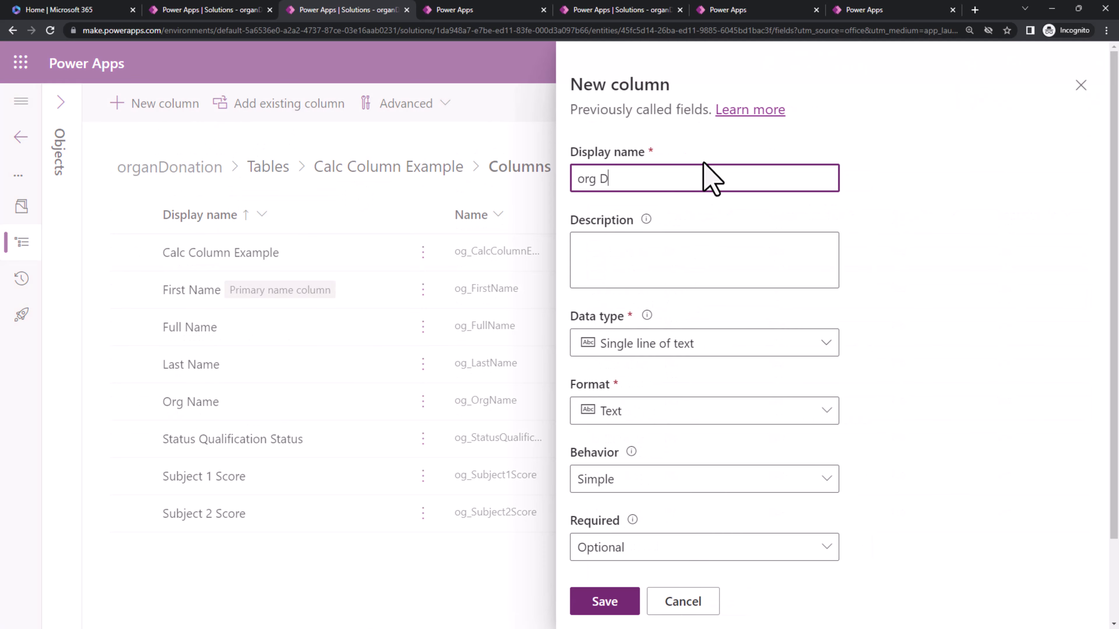
pyautogui.write('yn ID')
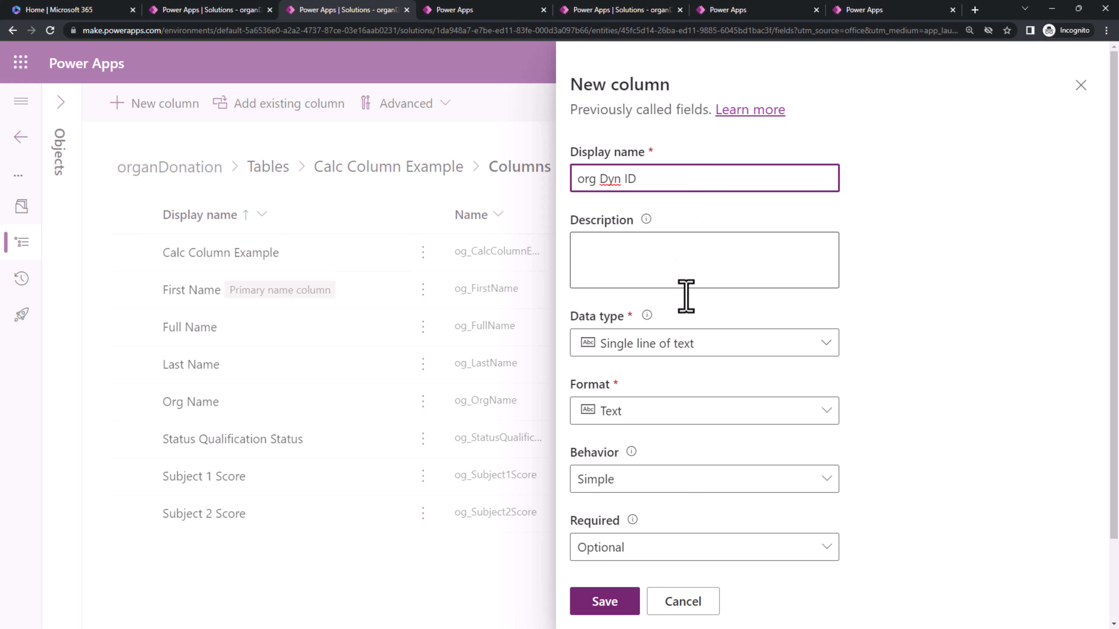
pyautogui.click(687, 422)
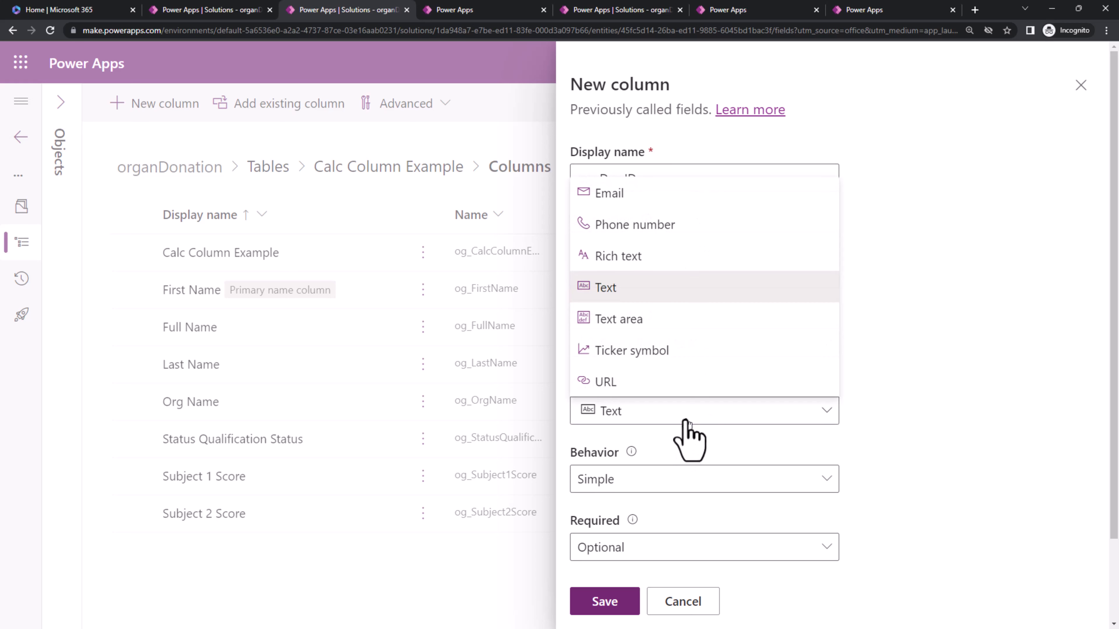
pyautogui.click(918, 423)
# - Set the org Dyn ID column's behavior to Calculated and save it to open its calculation editor
pyautogui.scroll(-2, 812, 419)
pyautogui.click(737, 388)
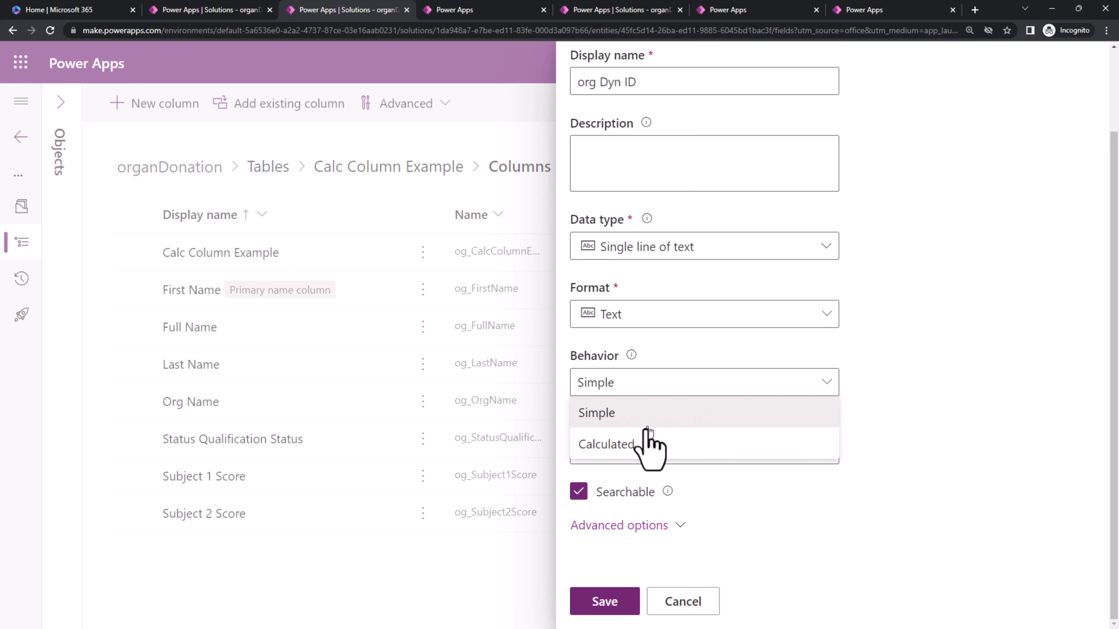
pyautogui.click(652, 446)
pyautogui.scroll(-2, 986, 480)
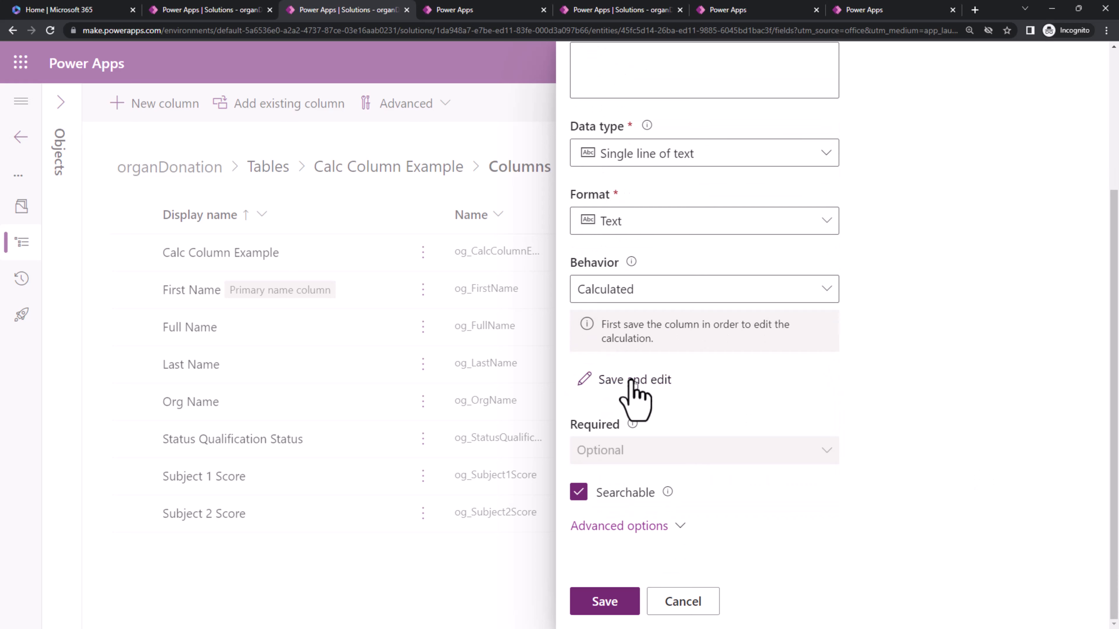
pyautogui.click(634, 380)
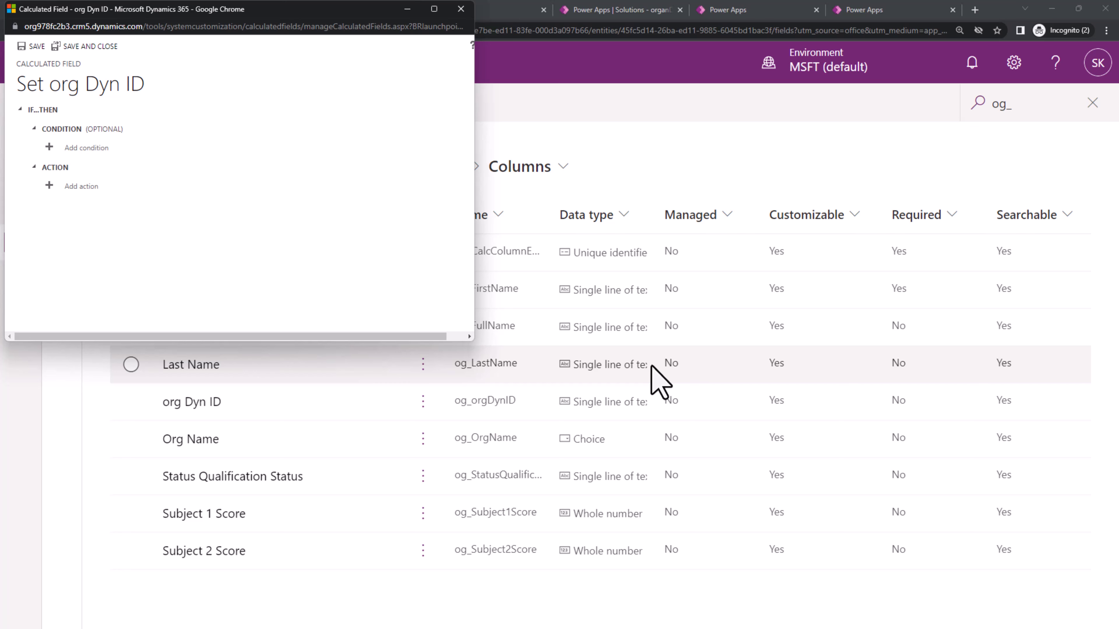
# - Add a condition to the org Dyn ID calculation that checks whether Org Name contains data
pyautogui.click(469, 336)
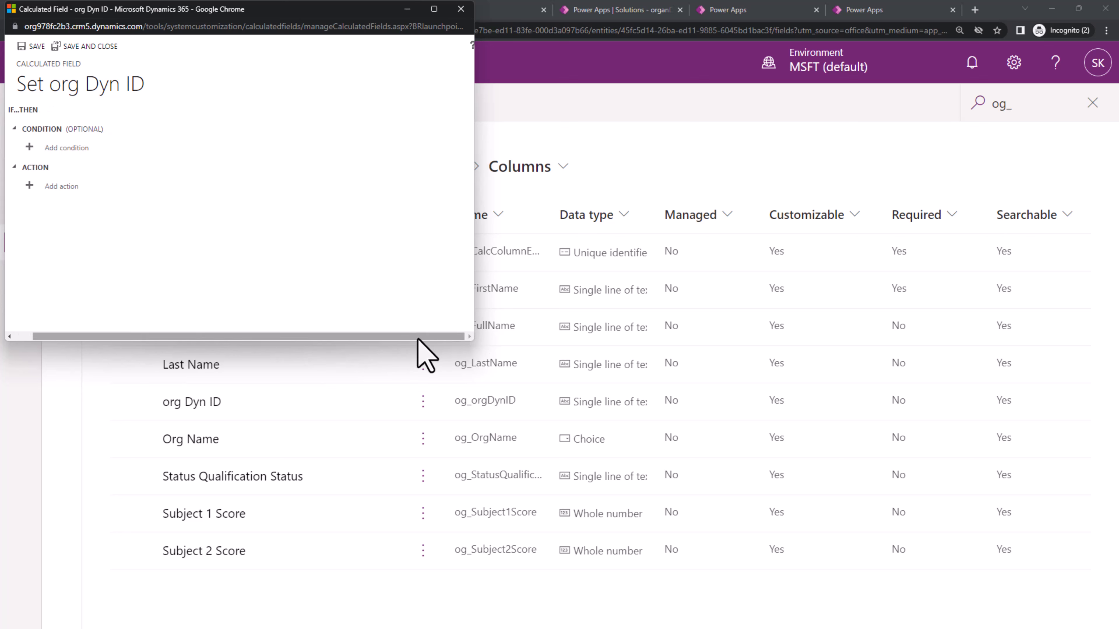
pyautogui.moveTo(419, 337); pyautogui.dragTo(270, 338)
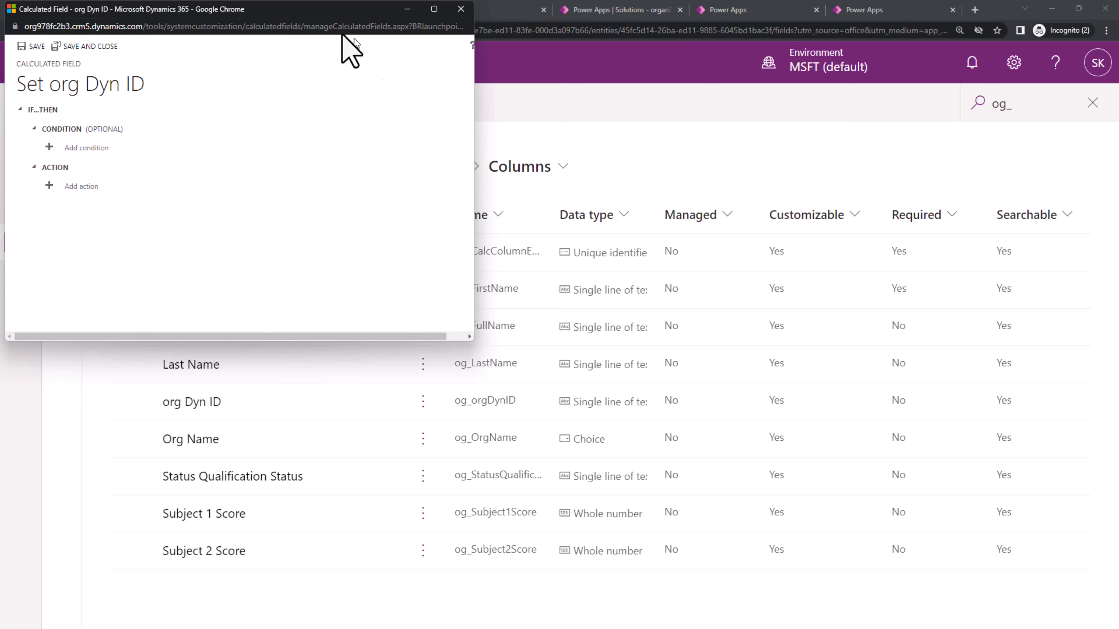
pyautogui.moveTo(331, 12); pyautogui.dragTo(607, 123)
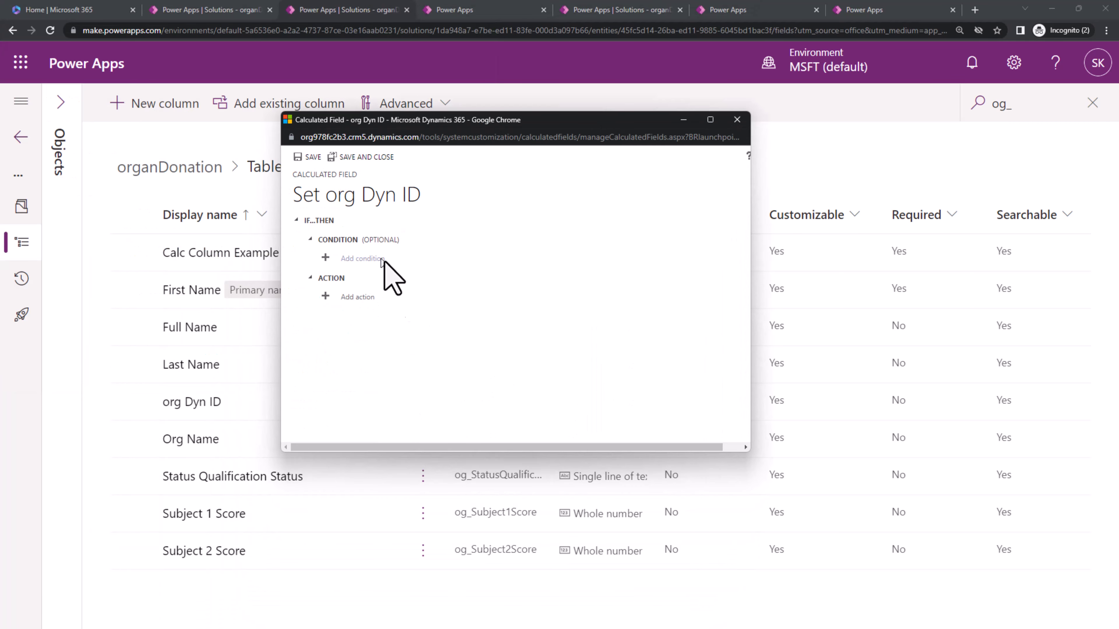
pyautogui.click(362, 258)
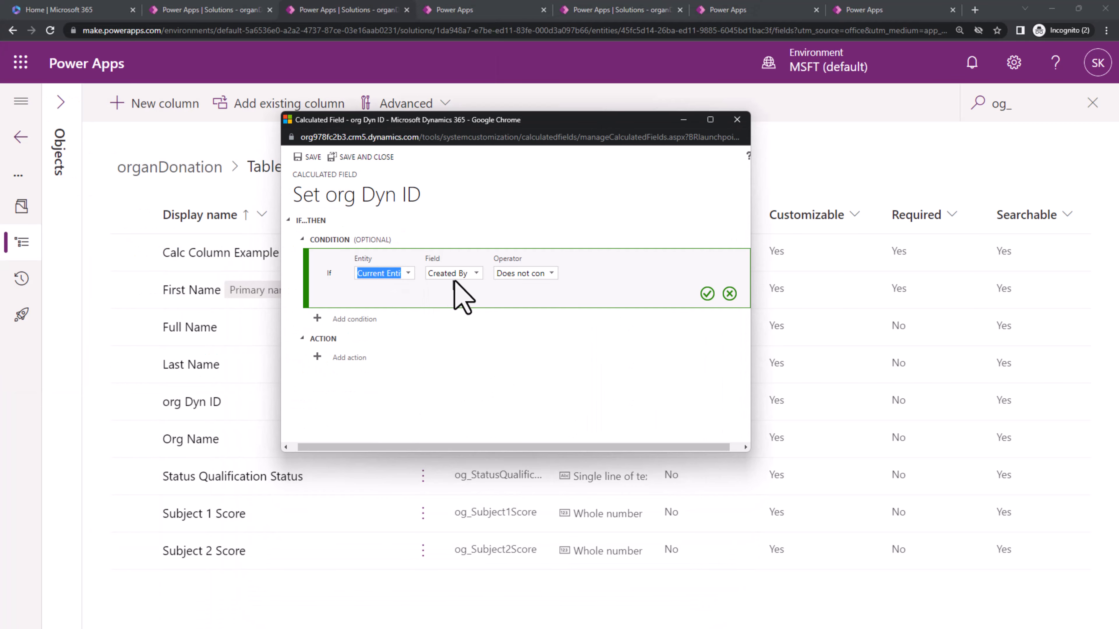
pyautogui.click(474, 275)
pyautogui.scroll(-5, 476, 304)
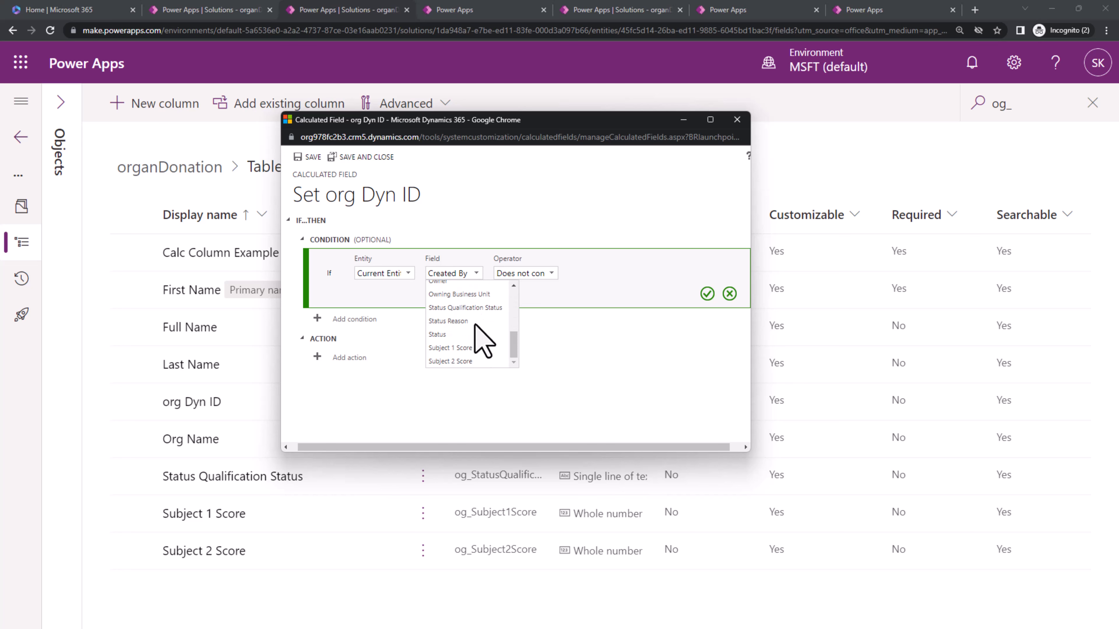
pyautogui.moveTo(514, 360); pyautogui.dragTo(511, 337)
pyautogui.click(447, 300)
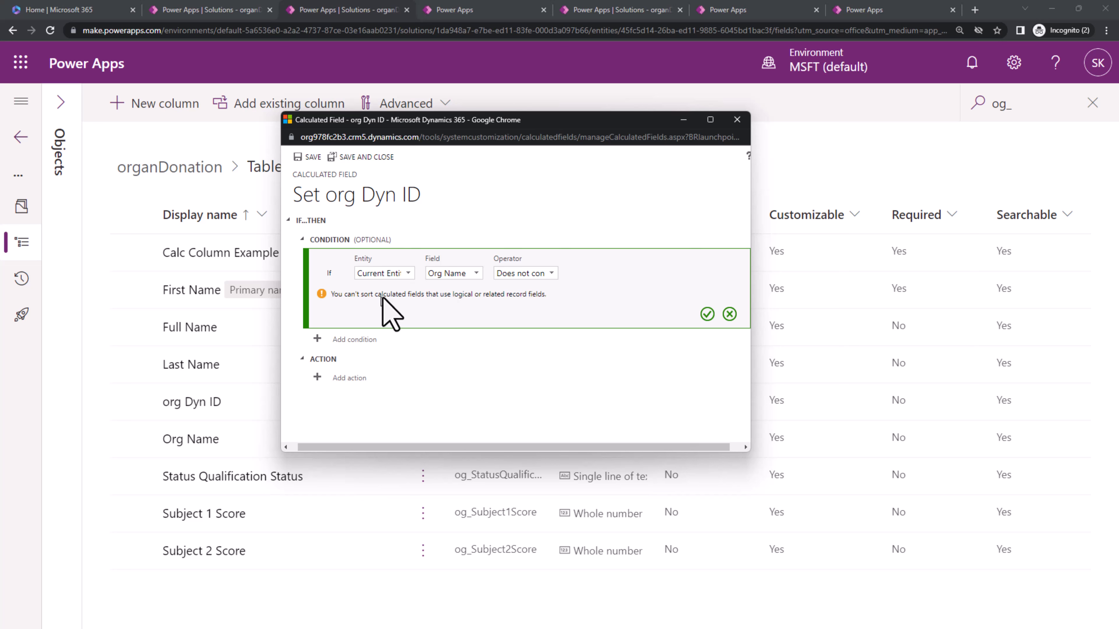
pyautogui.click(549, 274)
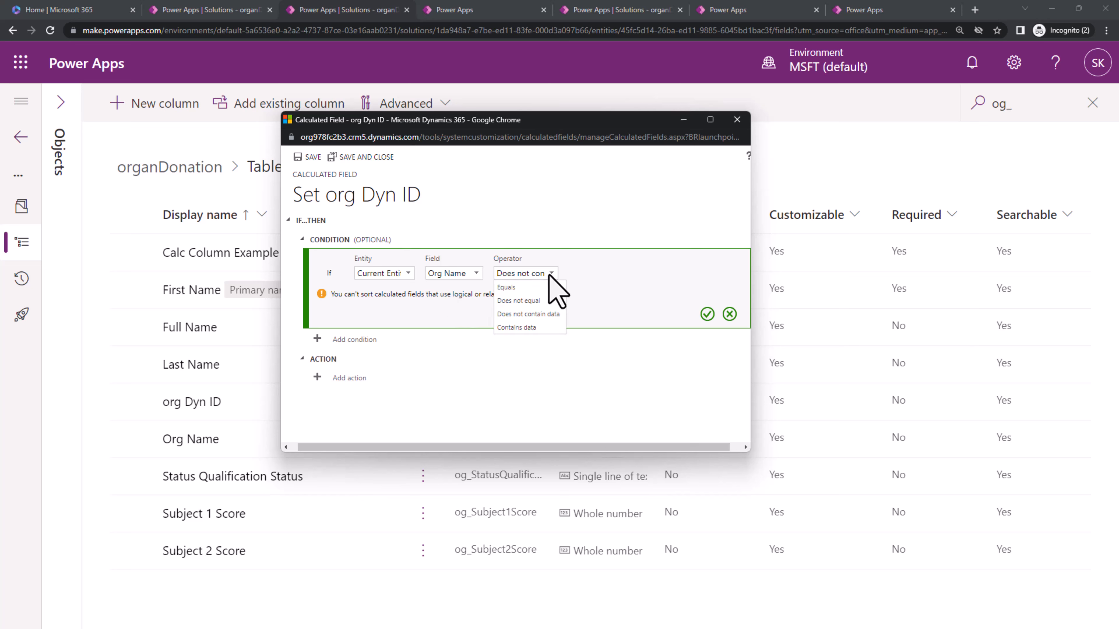
pyautogui.click(516, 328)
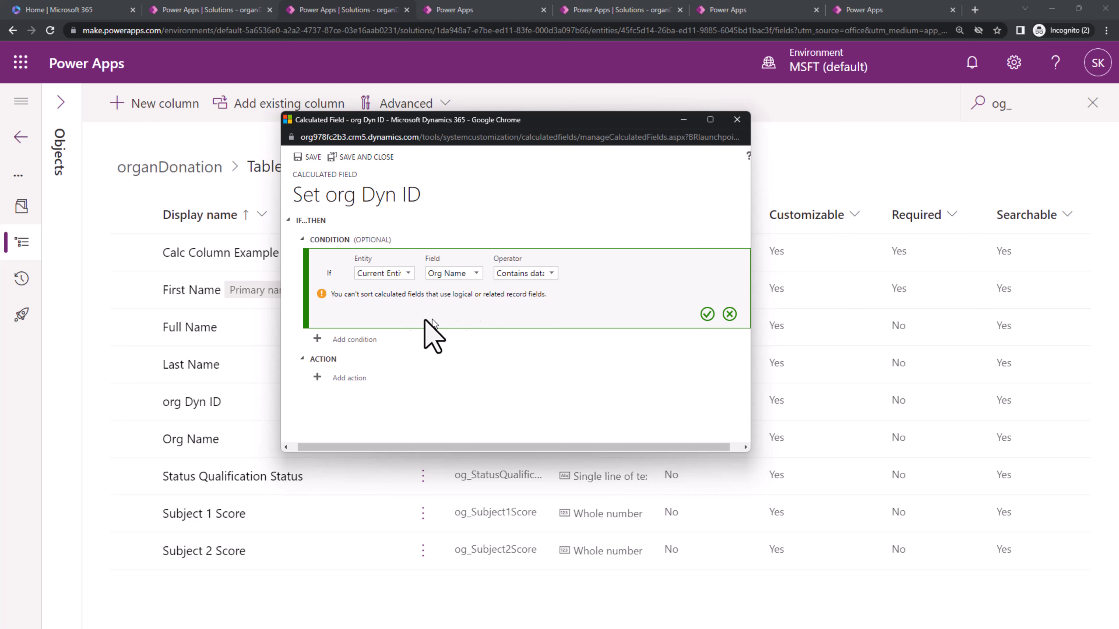
pyautogui.click(707, 314)
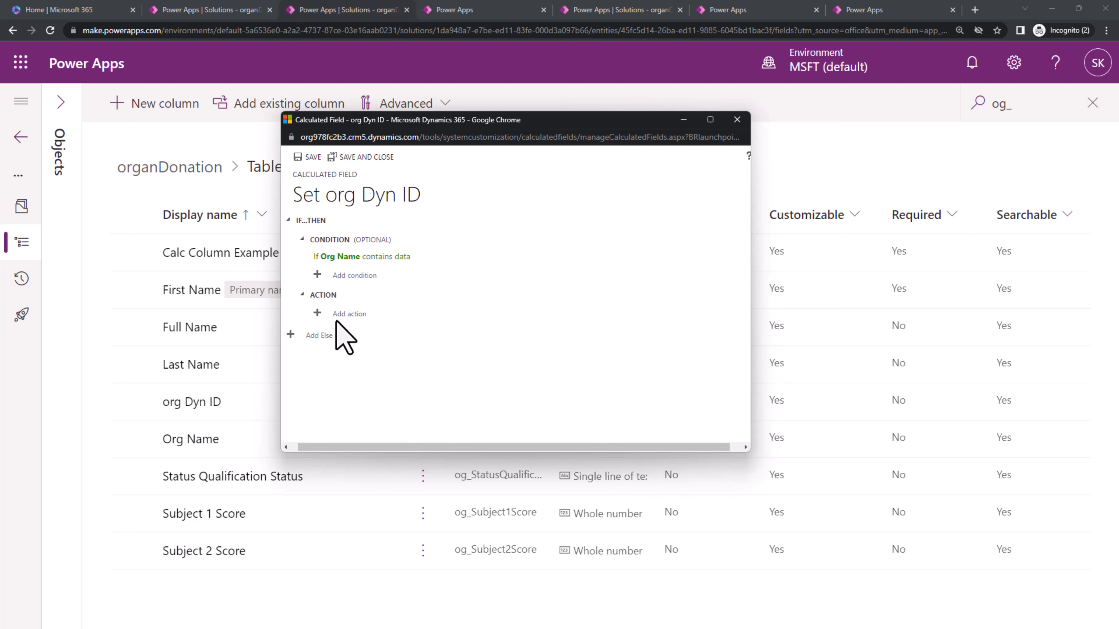
# - Start an action for the org Dyn ID calculation and look through the functions and columns available for its formula
pyautogui.click(346, 315)
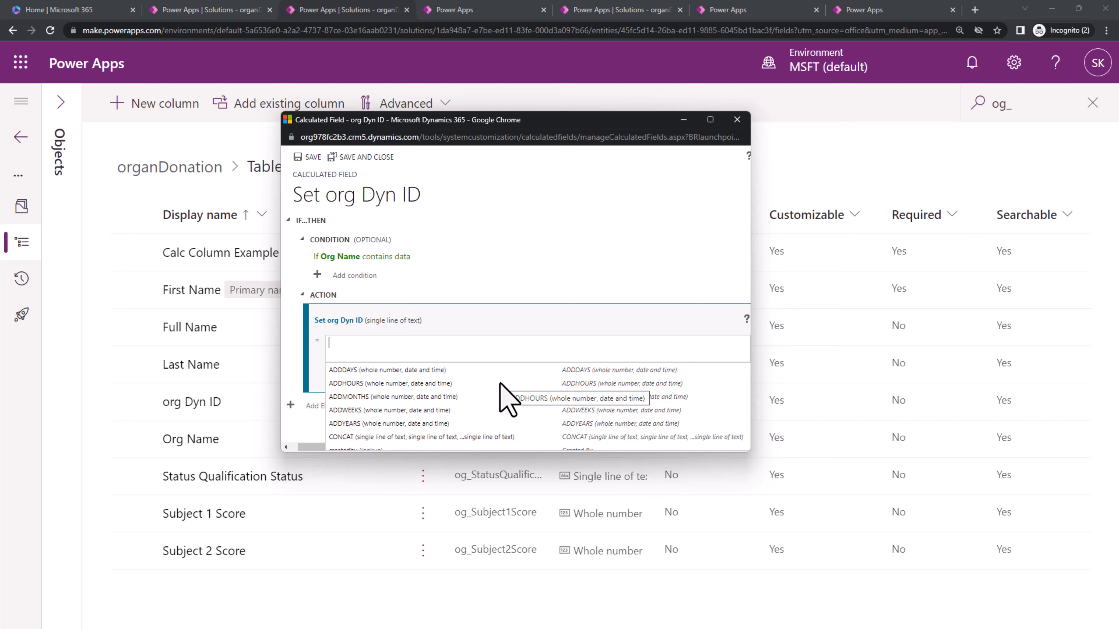
pyautogui.scroll(-10, 399, 441)
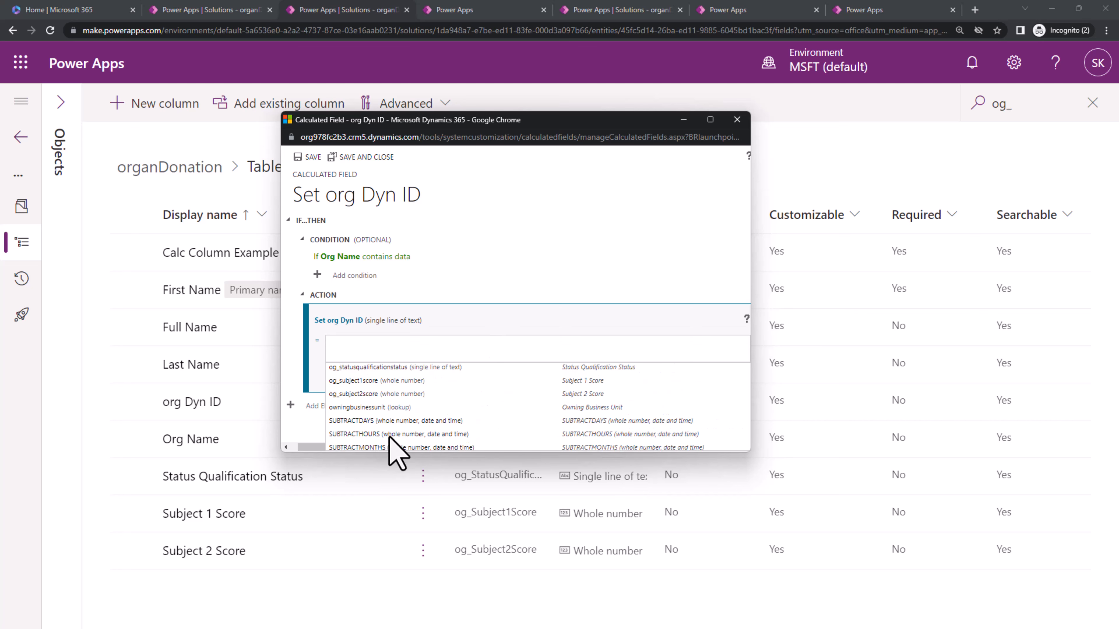
pyautogui.scroll(-2, 397, 451)
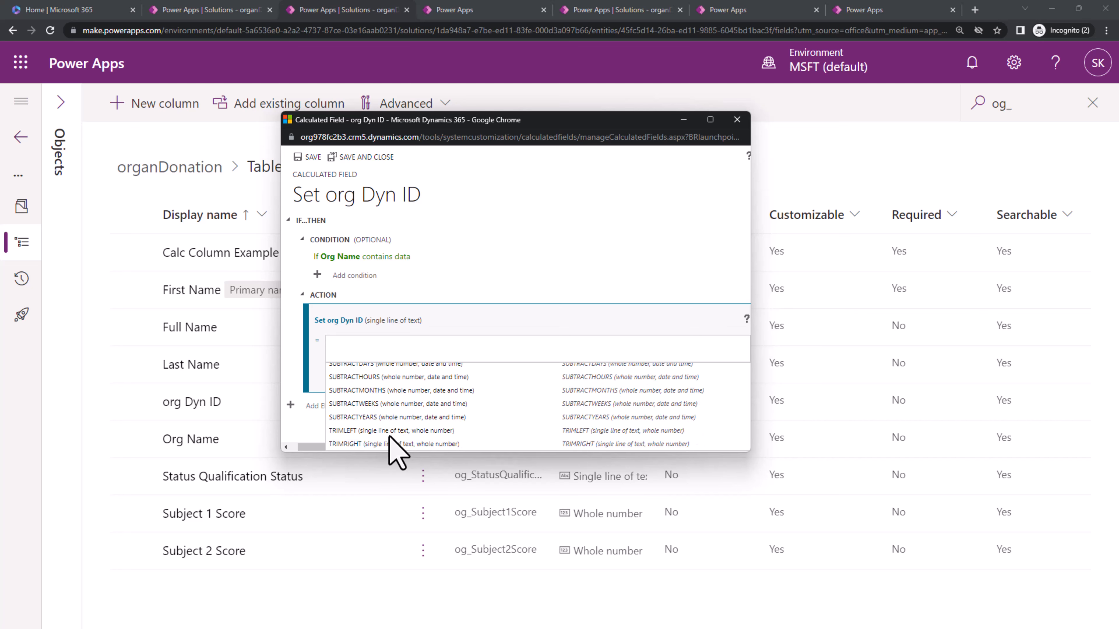
pyautogui.scroll(8, 390, 436)
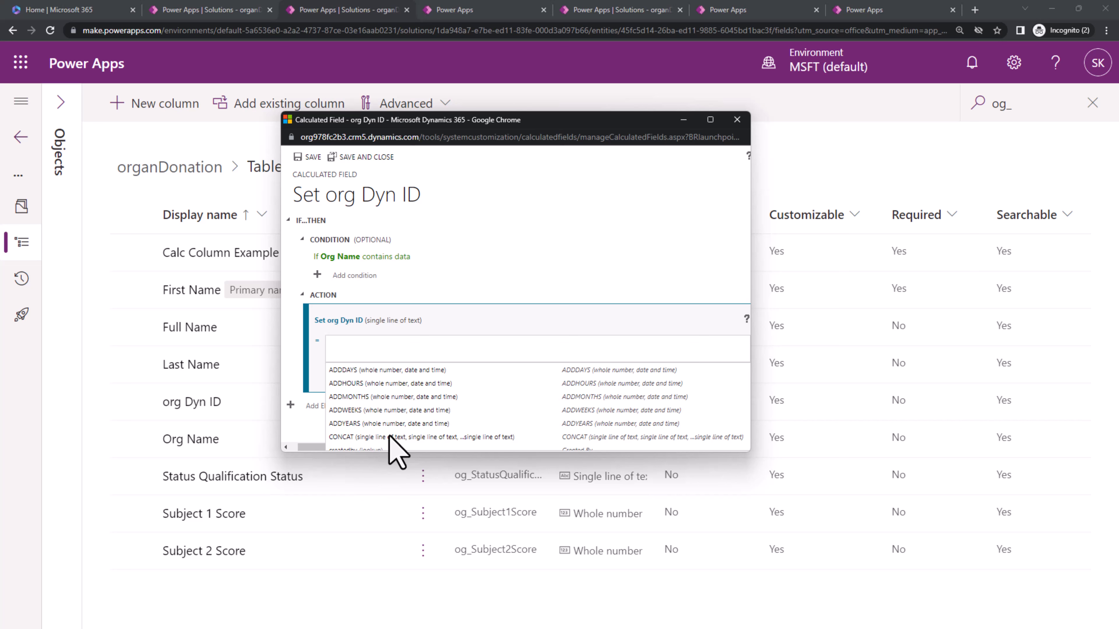
pyautogui.scroll(-2, 390, 436)
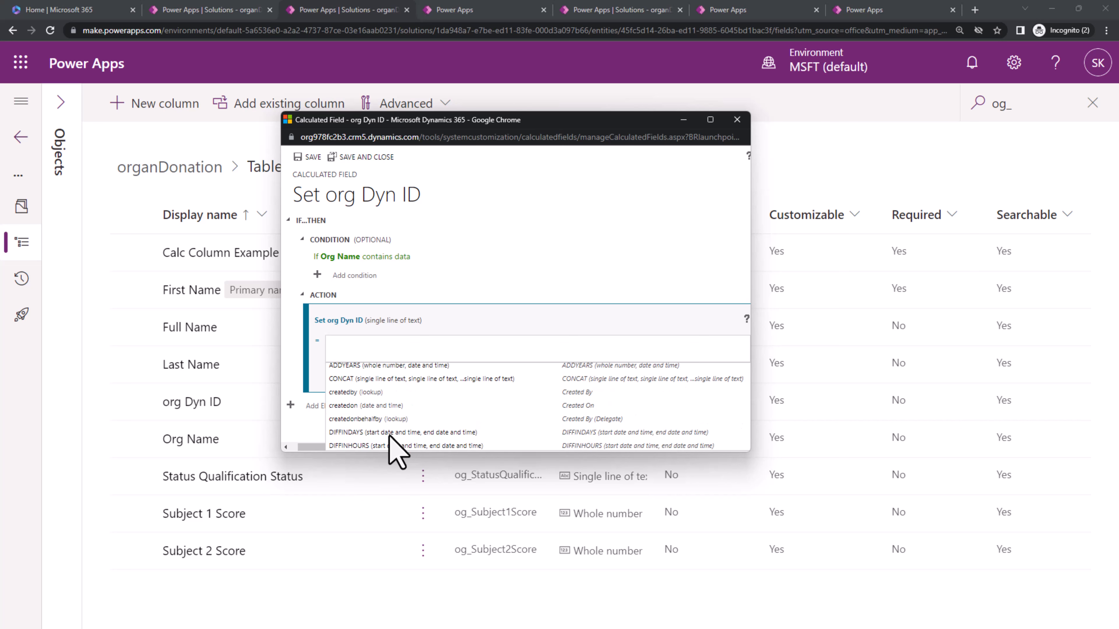
# - Try to write an if( formula referencing the Org Name column with the og_ prefix in the org Dyn ID action, and discard the action
pyautogui.write('if')
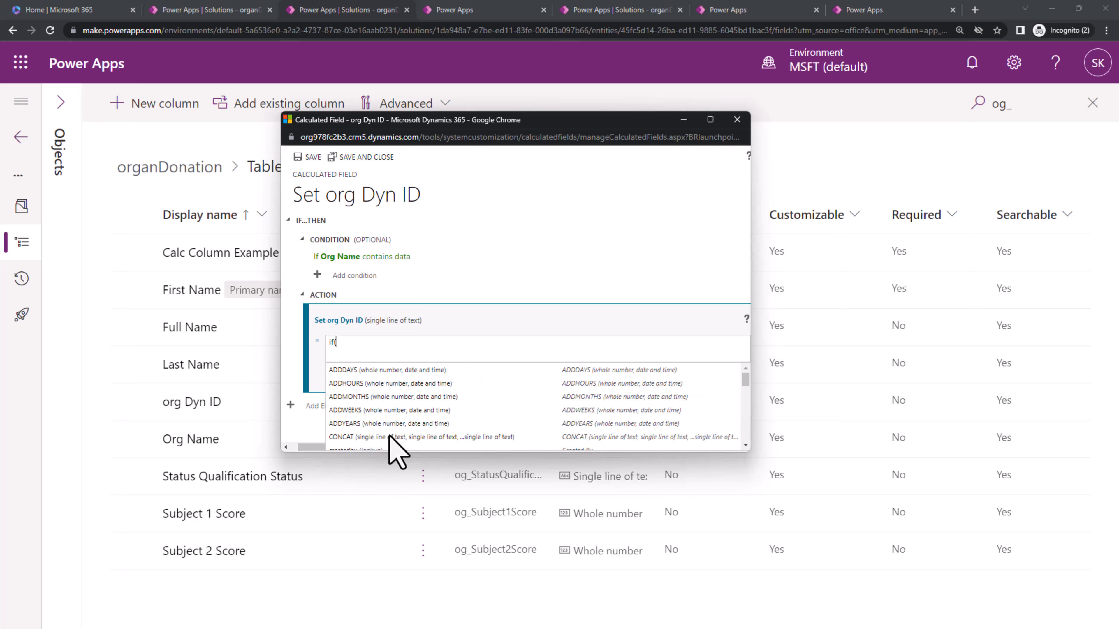
pyautogui.write('(or')
pyautogui.click(566, 108)
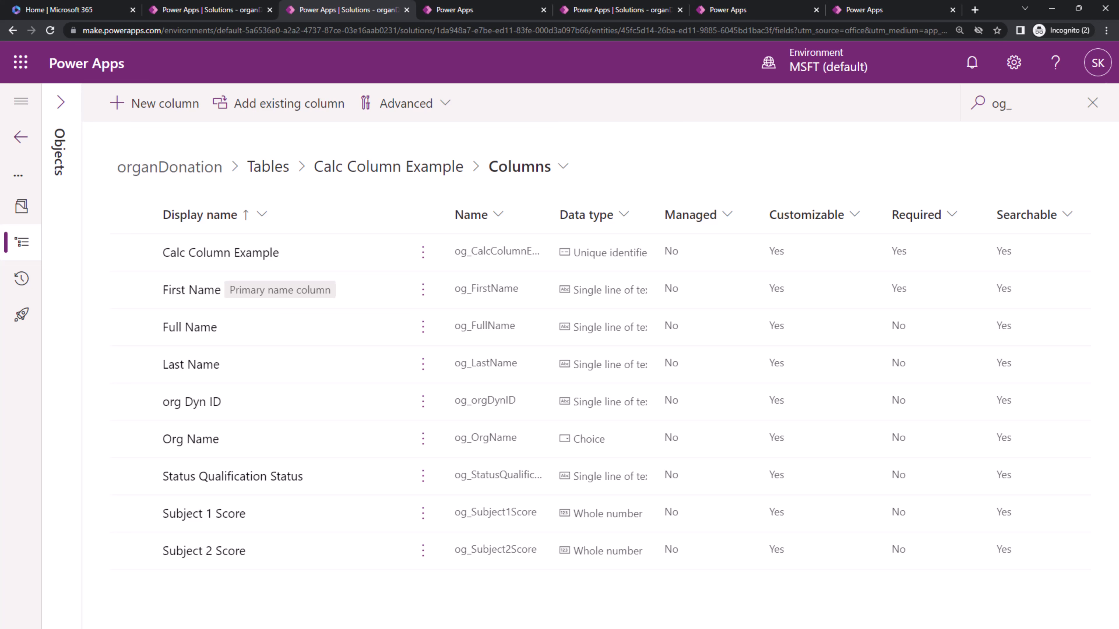
pyautogui.hotkey('alt', 'Tab')
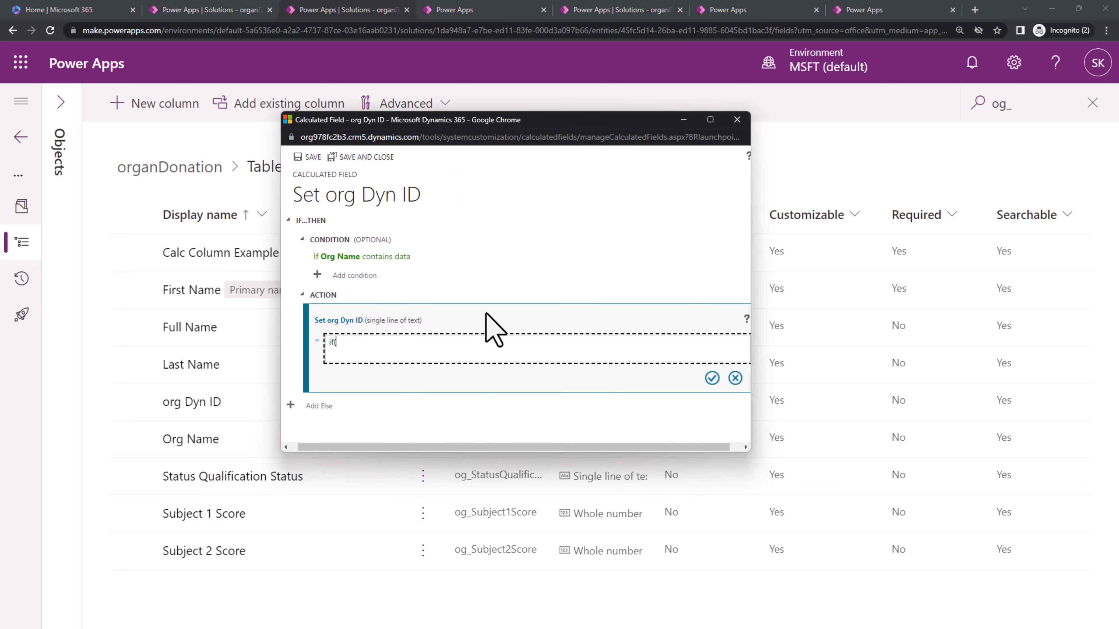
pyautogui.write('og_')
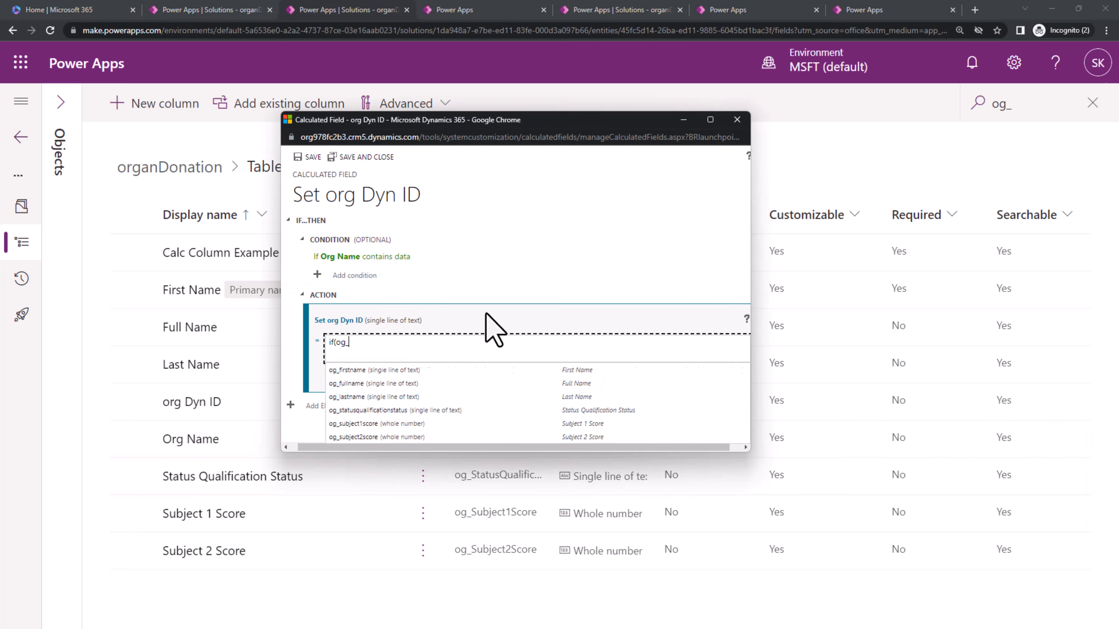
pyautogui.write('org')
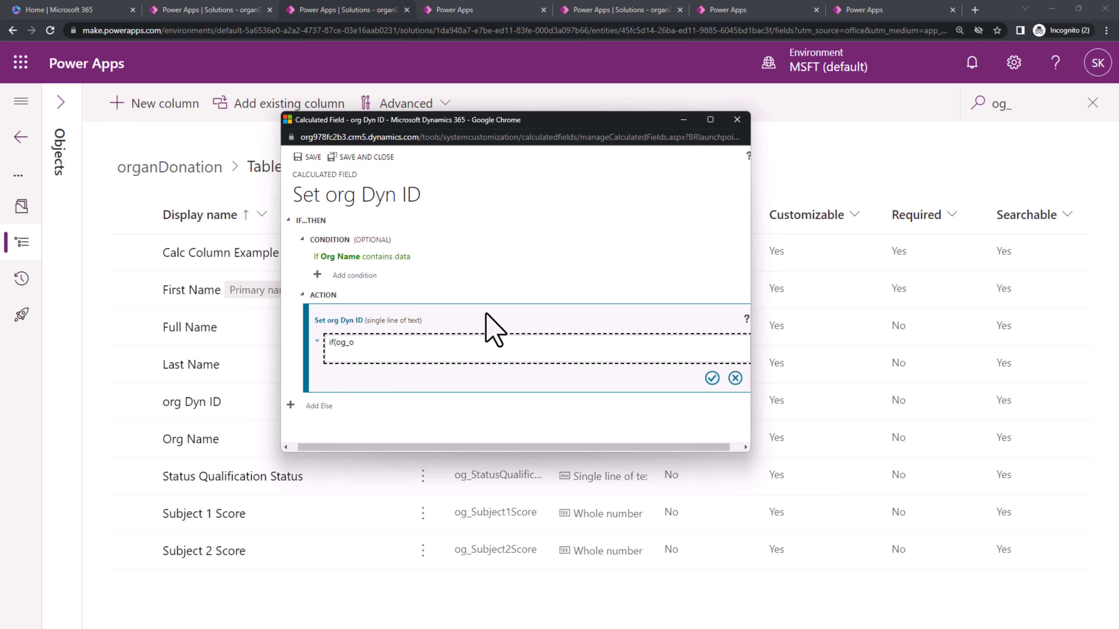
pyautogui.press('BackSpace')
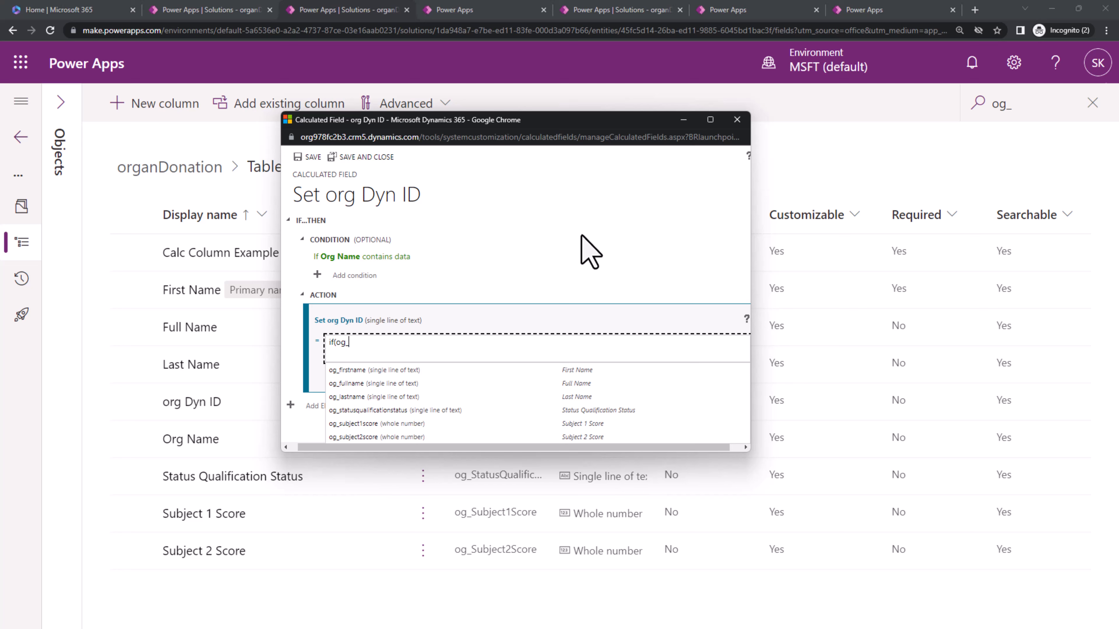
pyautogui.click(513, 249)
pyautogui.click(733, 376)
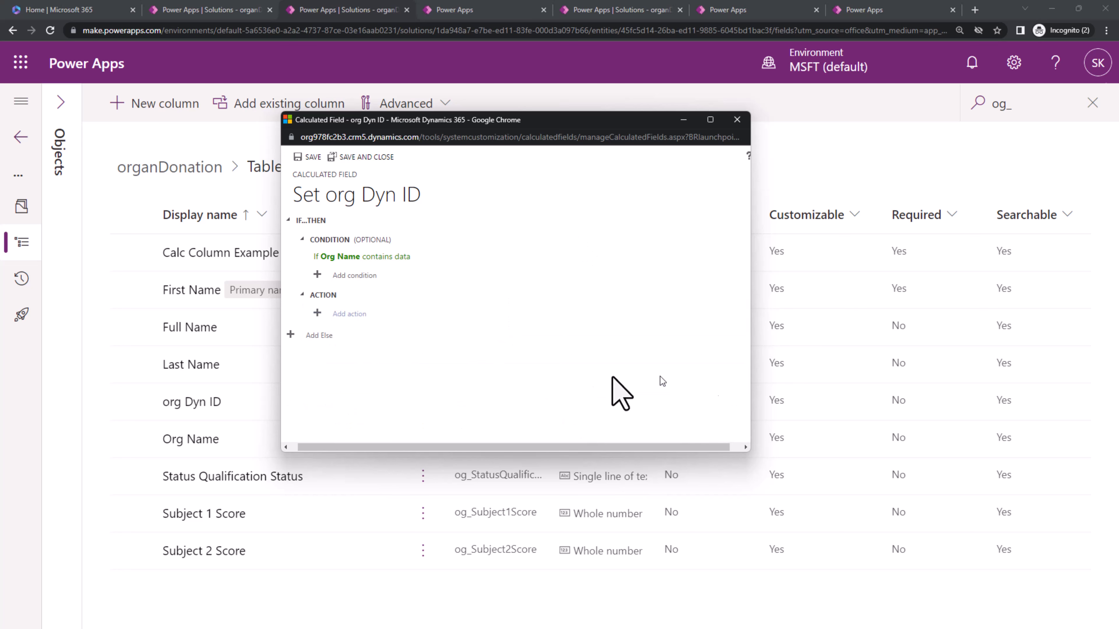
# - Try to save the org Dyn ID calculation with only its condition and no action, and close the calculation editor
pyautogui.click(379, 158)
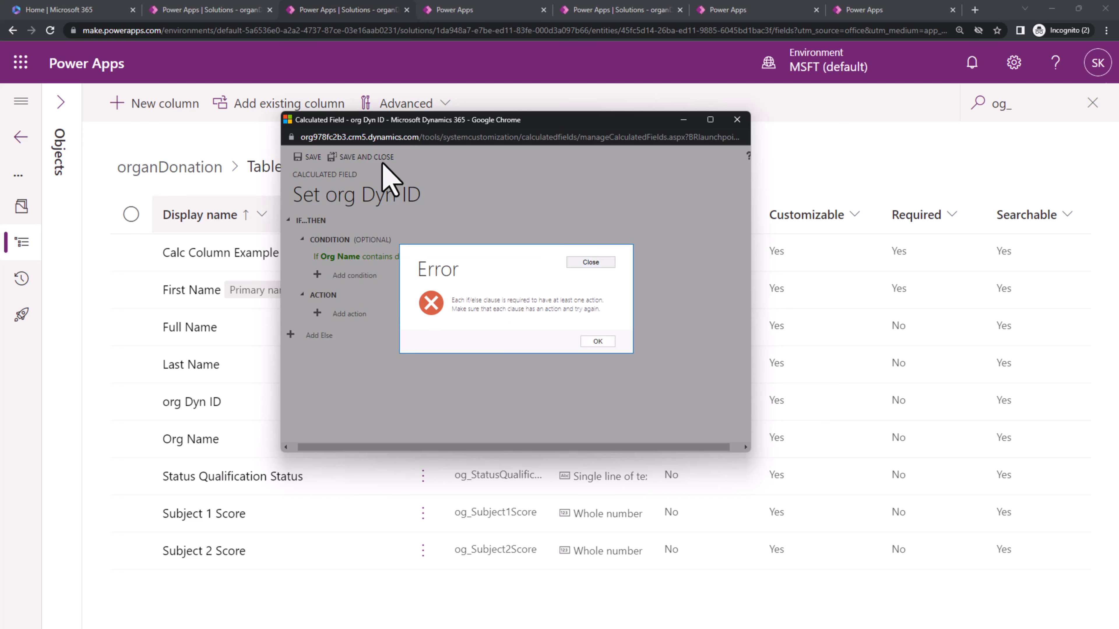
pyautogui.click(590, 262)
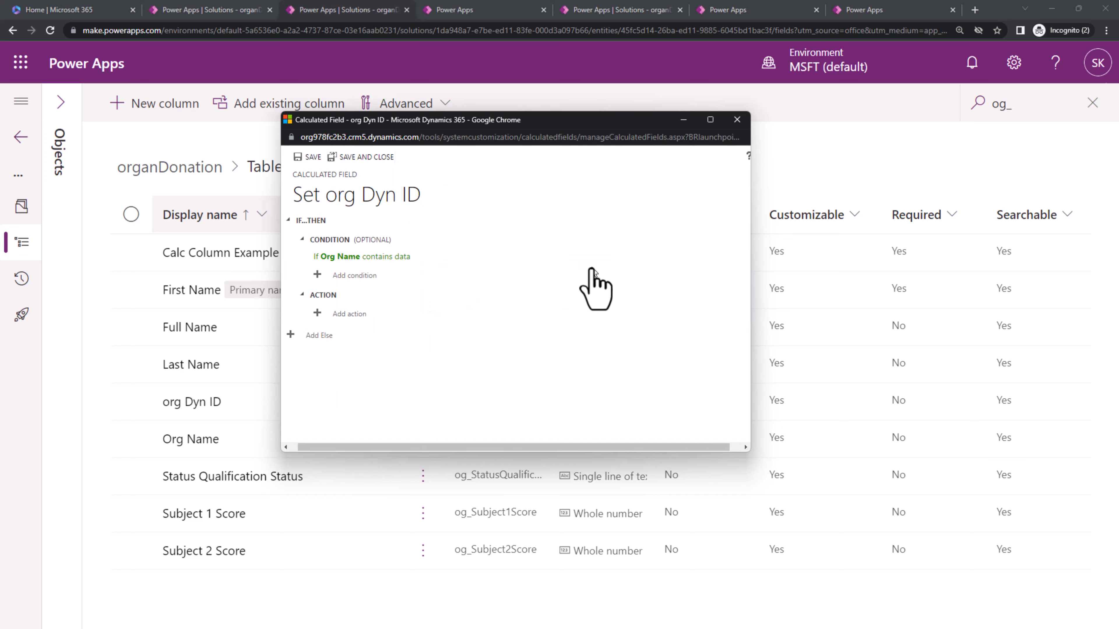
pyautogui.click(367, 158)
pyautogui.click(597, 349)
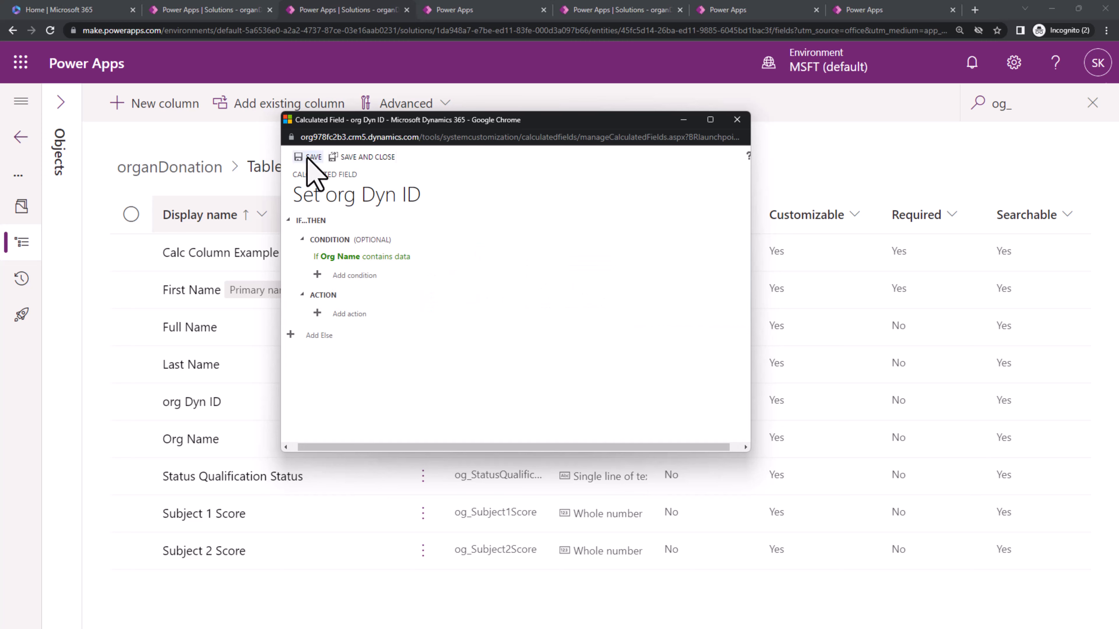
pyautogui.click(739, 123)
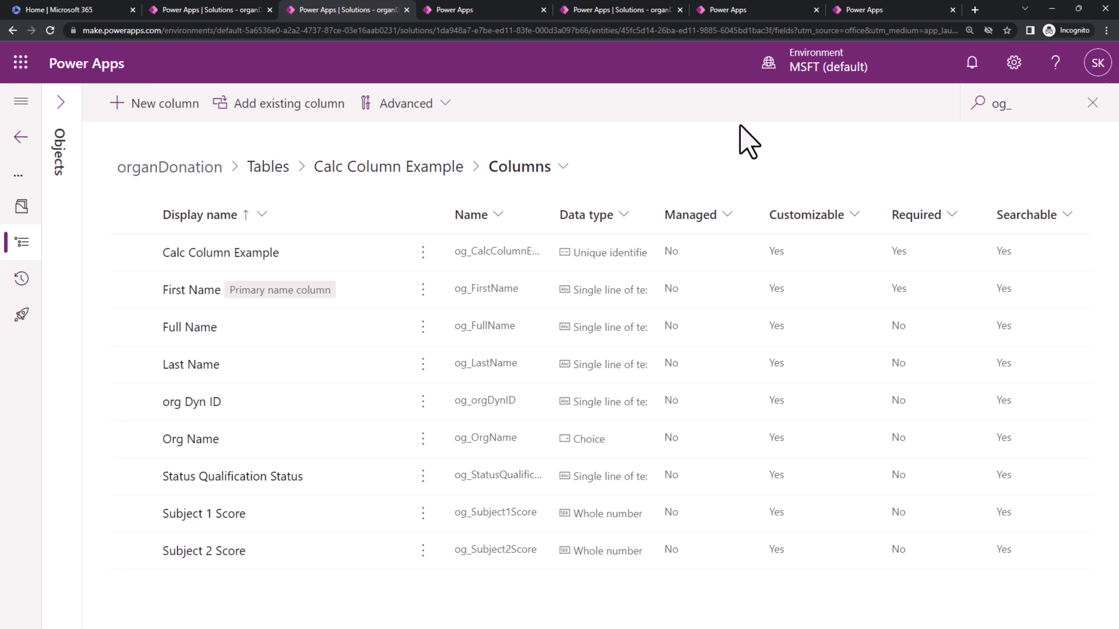